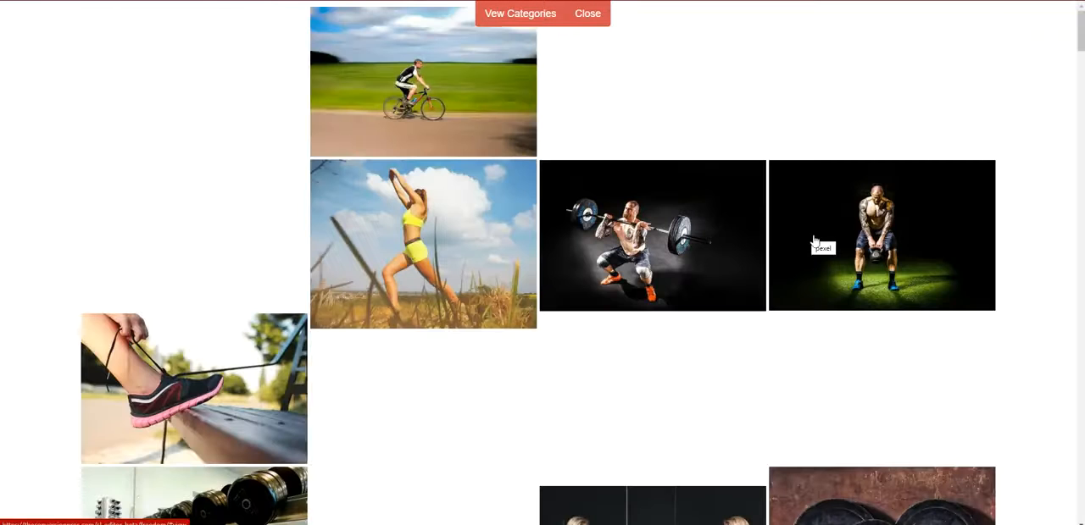
# - Apply the photo of the shirtless man clapping chalk dust as the page background and preview it with the settings menu hidden
pyautogui.scroll(-4, 809, 240)
pyautogui.scroll(-8, 816, 242)
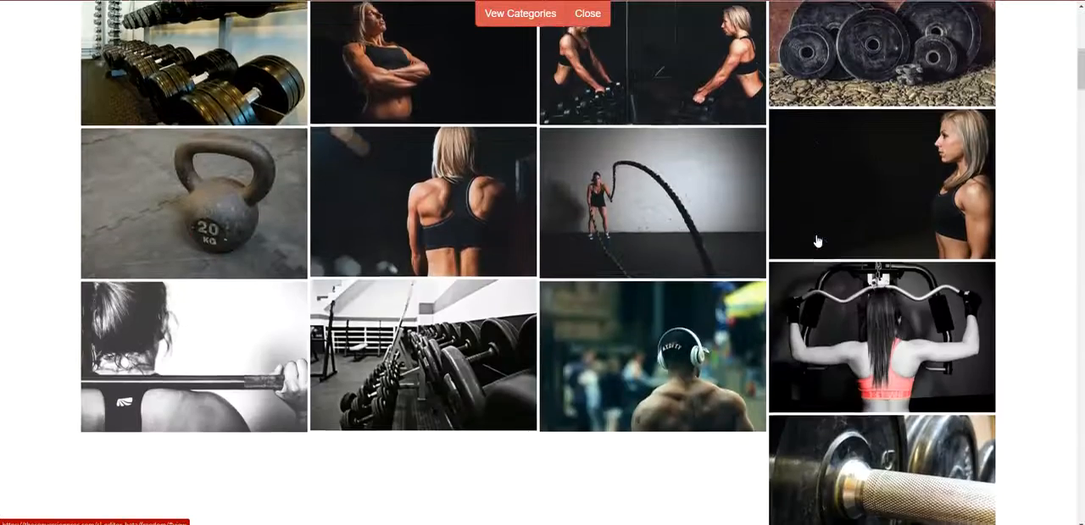
pyautogui.scroll(-8, 816, 241)
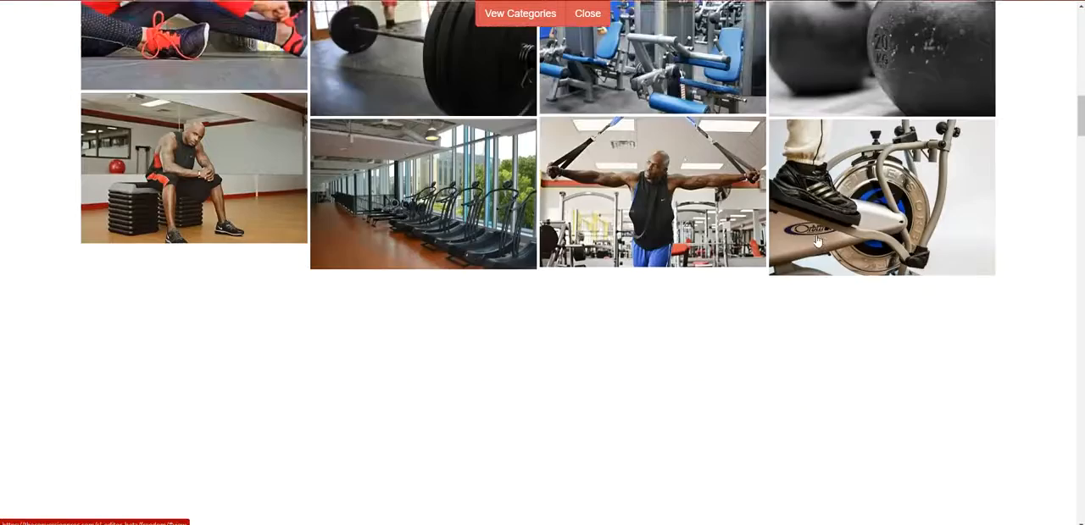
pyautogui.scroll(-2, 816, 240)
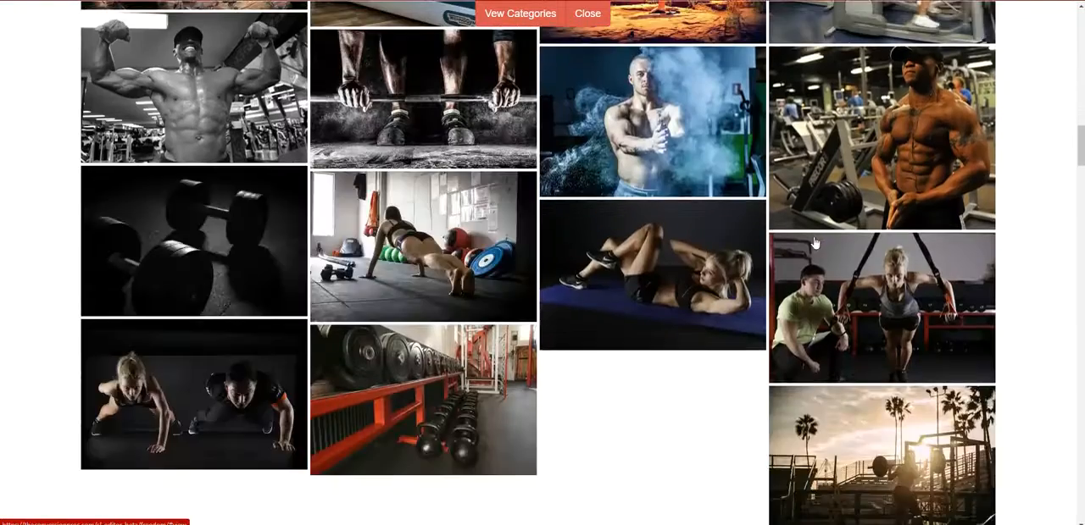
pyautogui.click(650, 129)
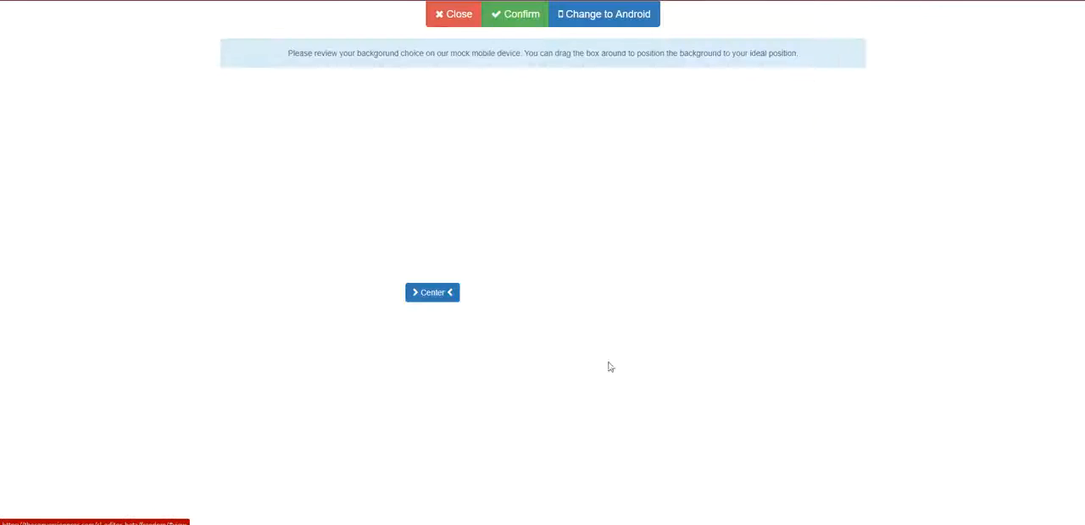
pyautogui.click(520, 17)
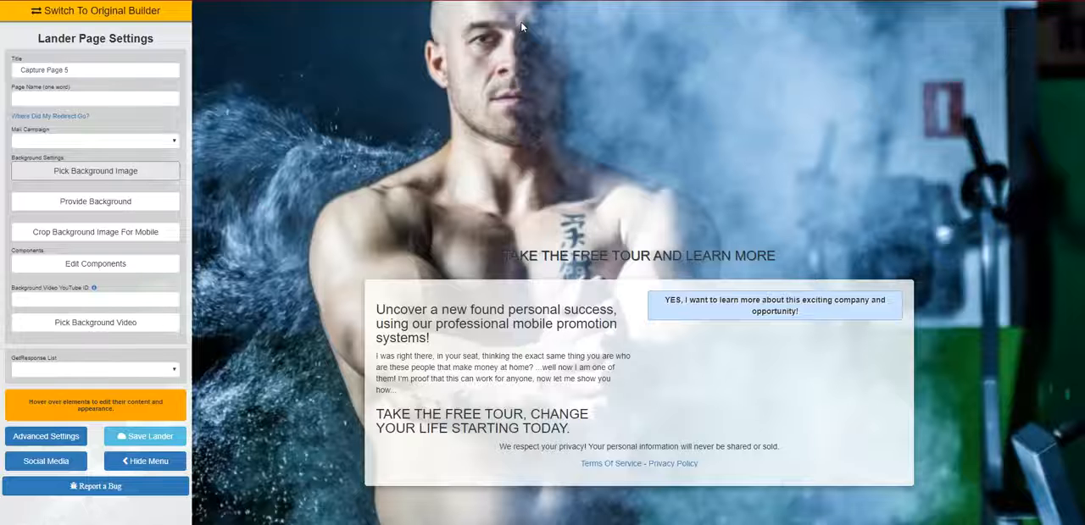
pyautogui.click(145, 461)
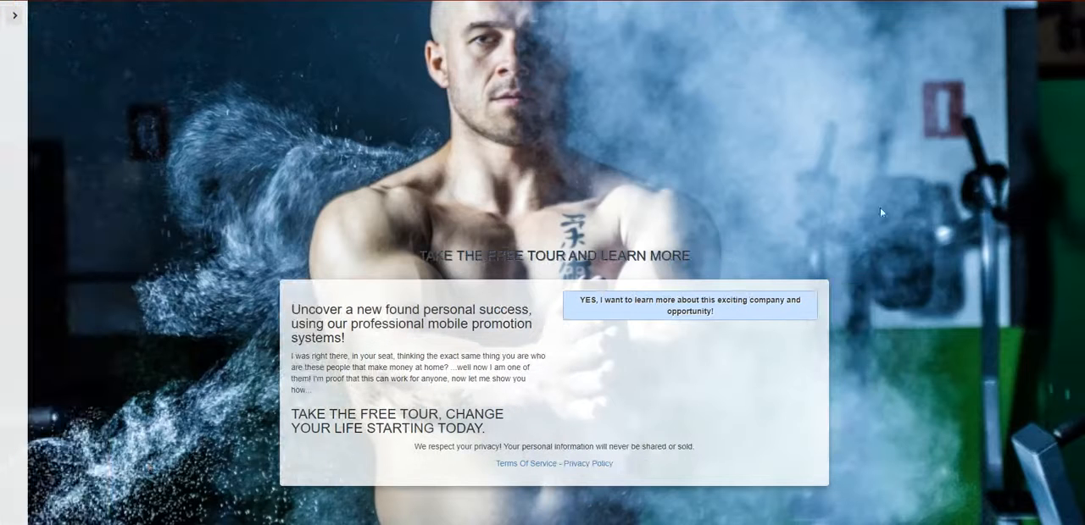
pyautogui.click(14, 14)
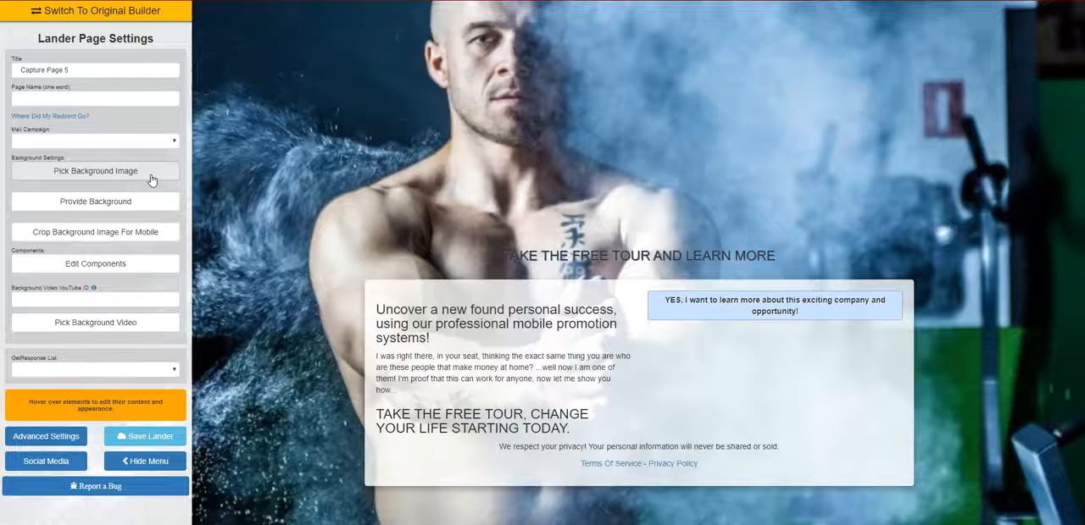
# - Browse the background image categories and open the Homes category
pyautogui.click(152, 179)
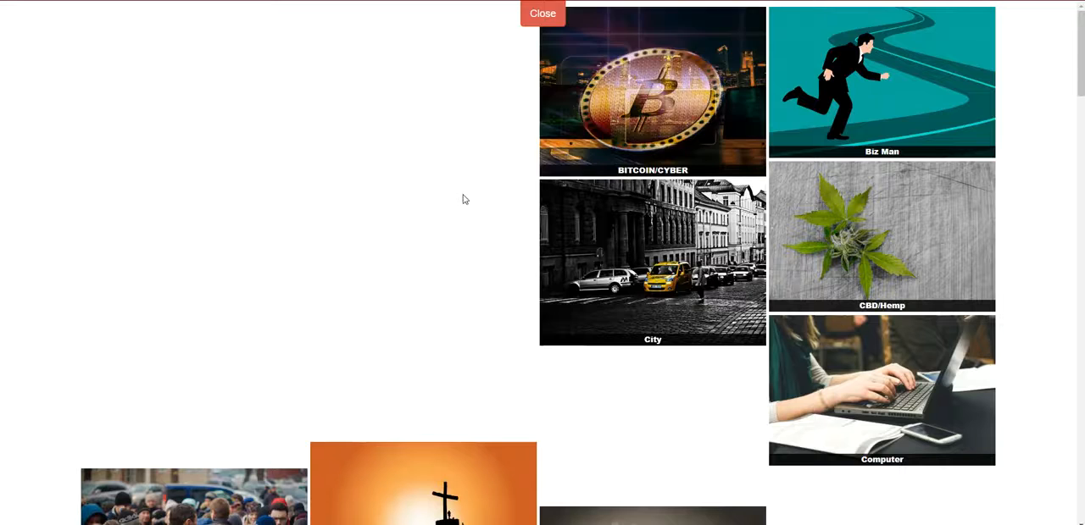
pyautogui.scroll(-5, 463, 199)
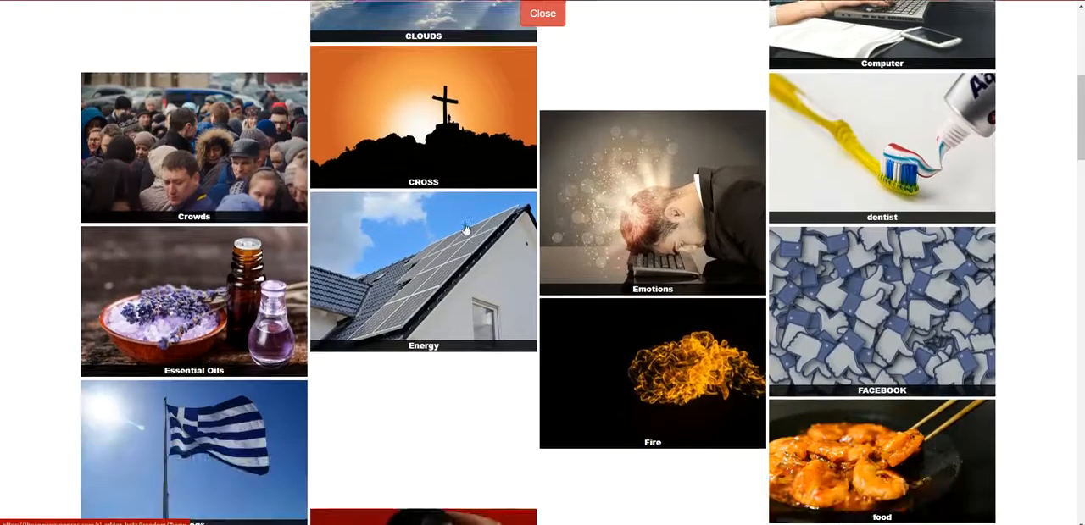
pyautogui.scroll(5, 464, 229)
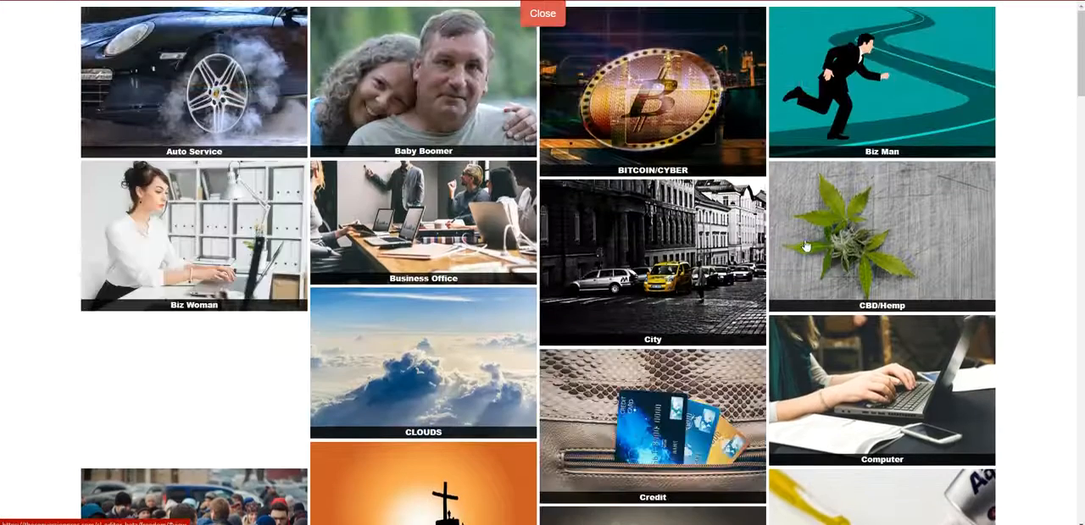
pyautogui.scroll(-5, 780, 237)
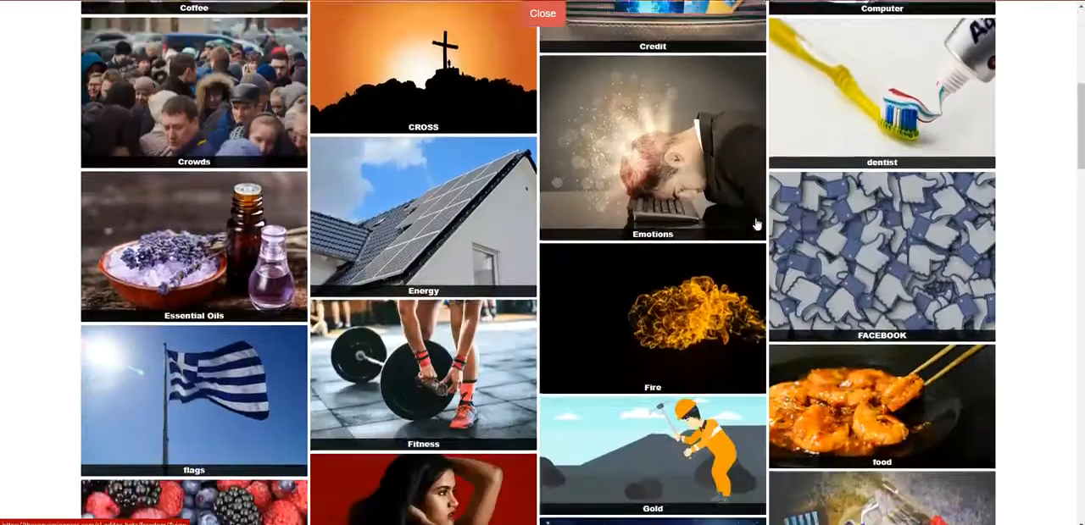
pyautogui.scroll(-2, 756, 224)
pyautogui.scroll(2, 369, 256)
pyautogui.scroll(1, 369, 255)
pyautogui.scroll(-5, 438, 276)
pyautogui.scroll(-1, 759, 290)
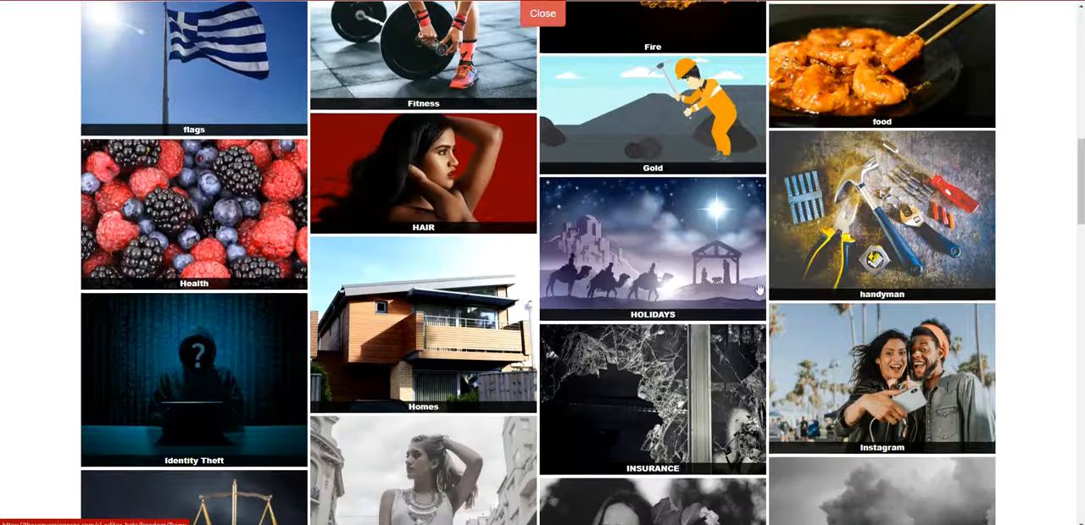
pyautogui.click(460, 287)
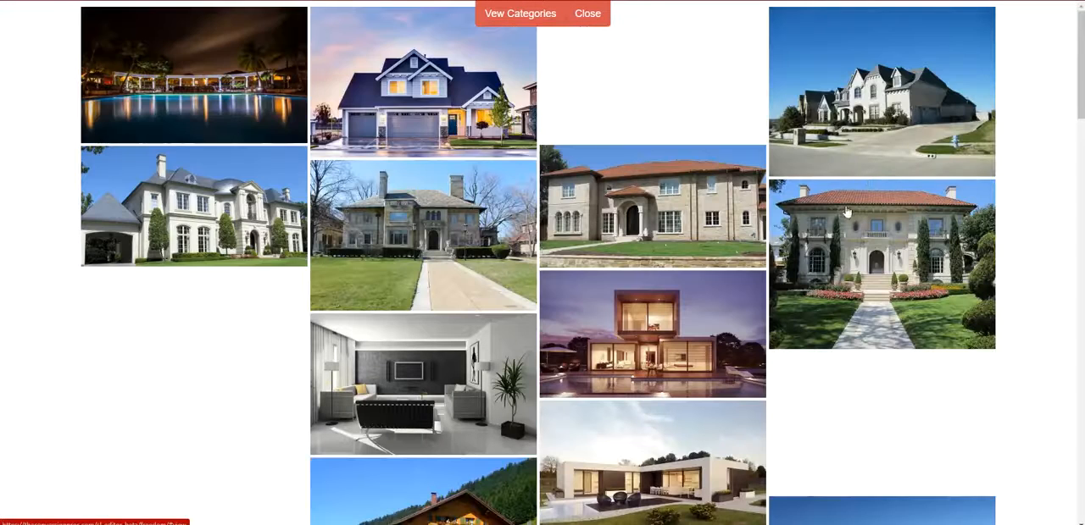
# - Apply the photo of the tan house with a white double garage as the background and hide the settings menu
pyautogui.scroll(-2, 745, 210)
pyautogui.scroll(-5, 742, 210)
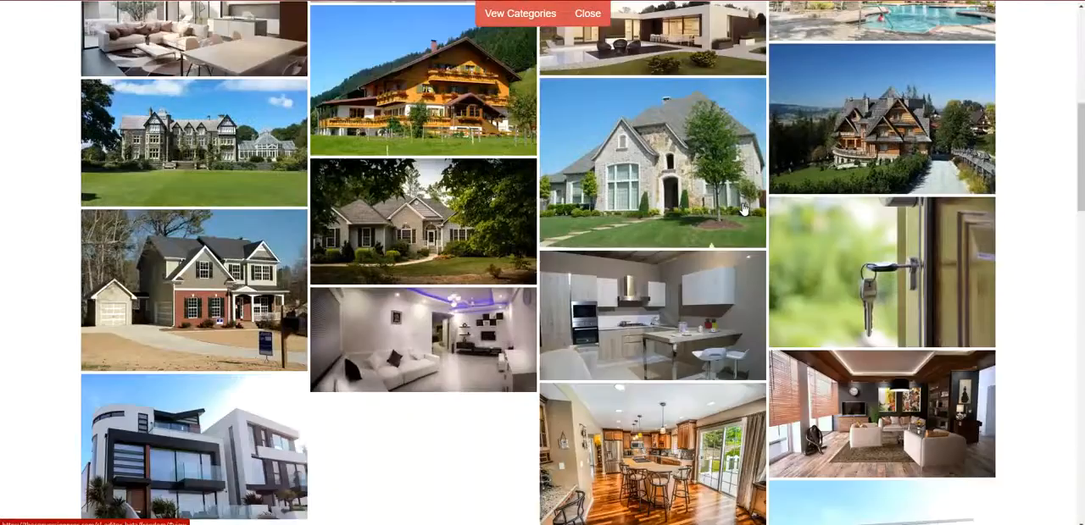
pyautogui.scroll(-8, 858, 223)
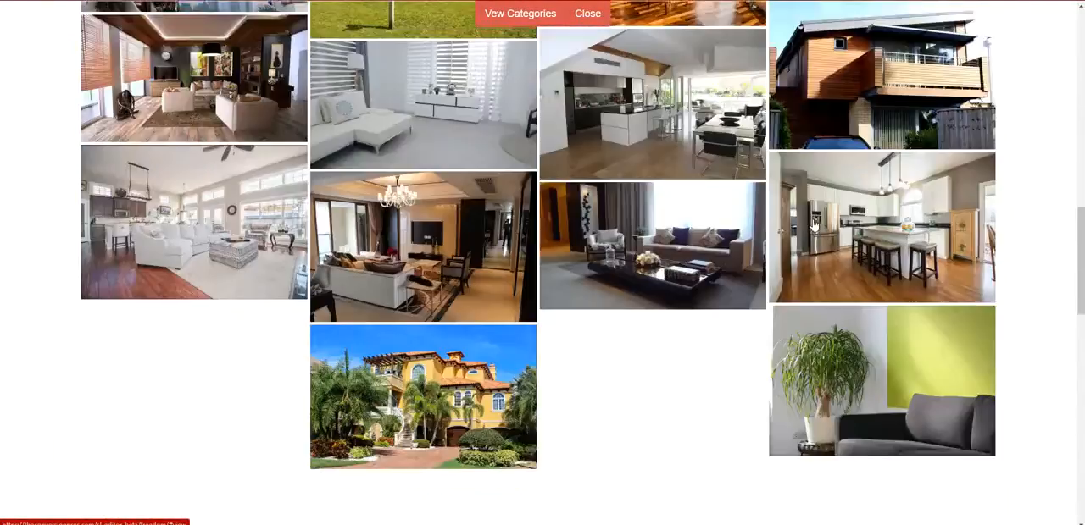
pyautogui.scroll(-4, 811, 223)
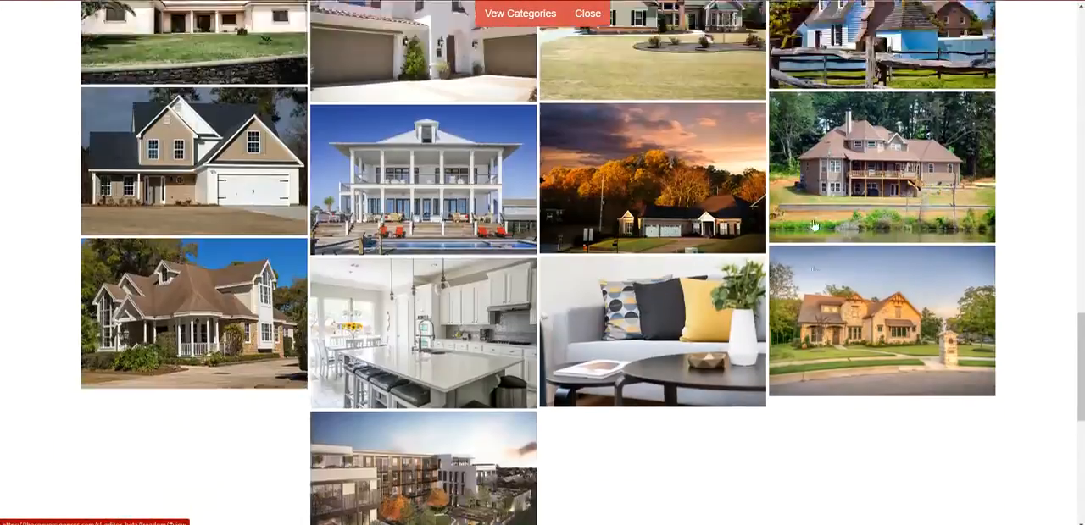
pyautogui.scroll(-2, 679, 235)
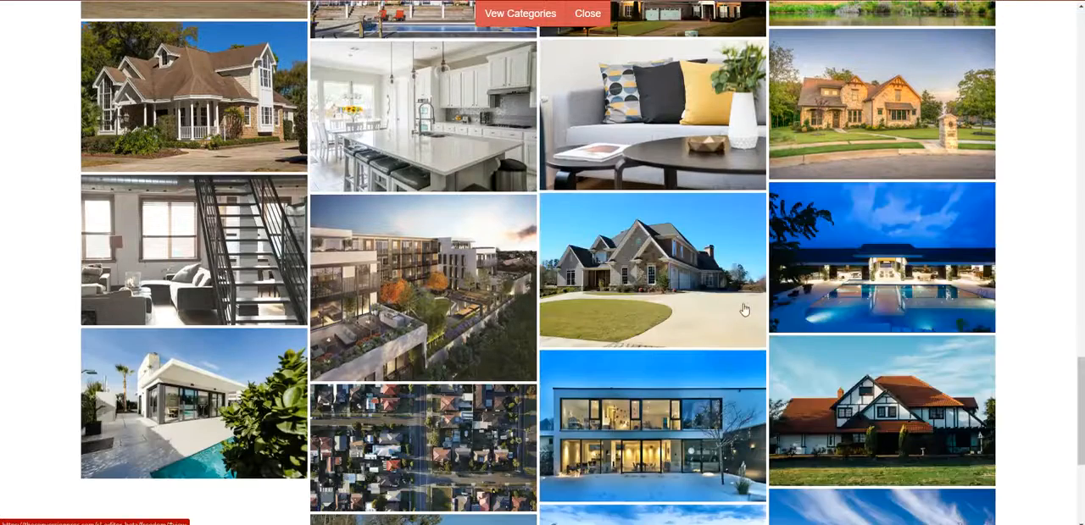
pyautogui.click(236, 96)
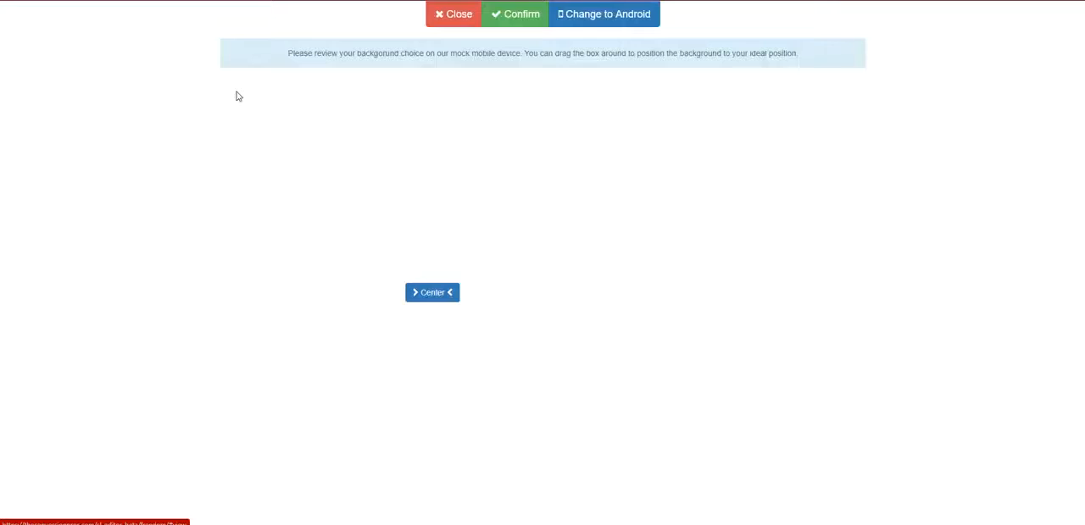
pyautogui.click(531, 25)
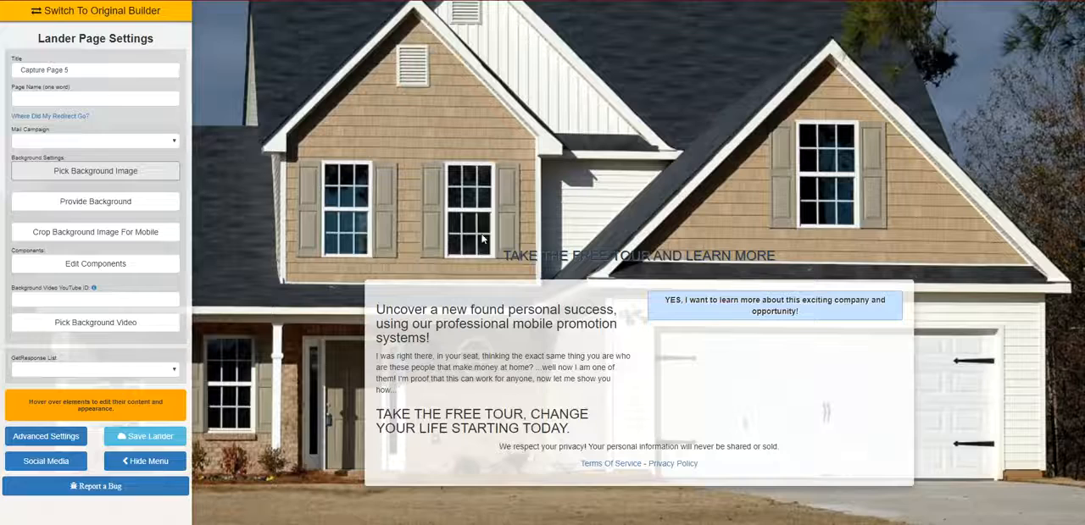
pyautogui.click(147, 461)
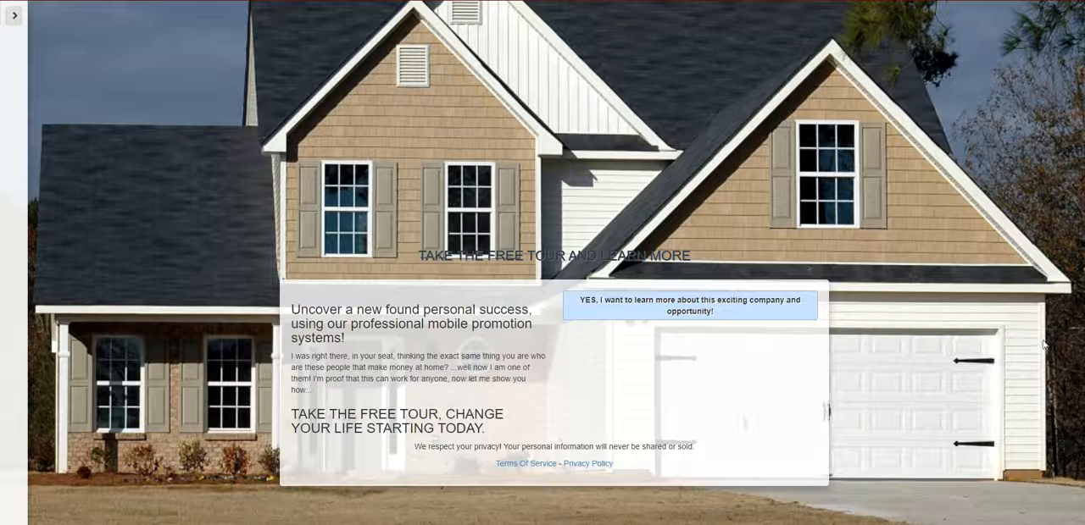
# - Replace the headline above the content box with the property's street address, city and state in capital letters
pyautogui.moveTo(498, 260)
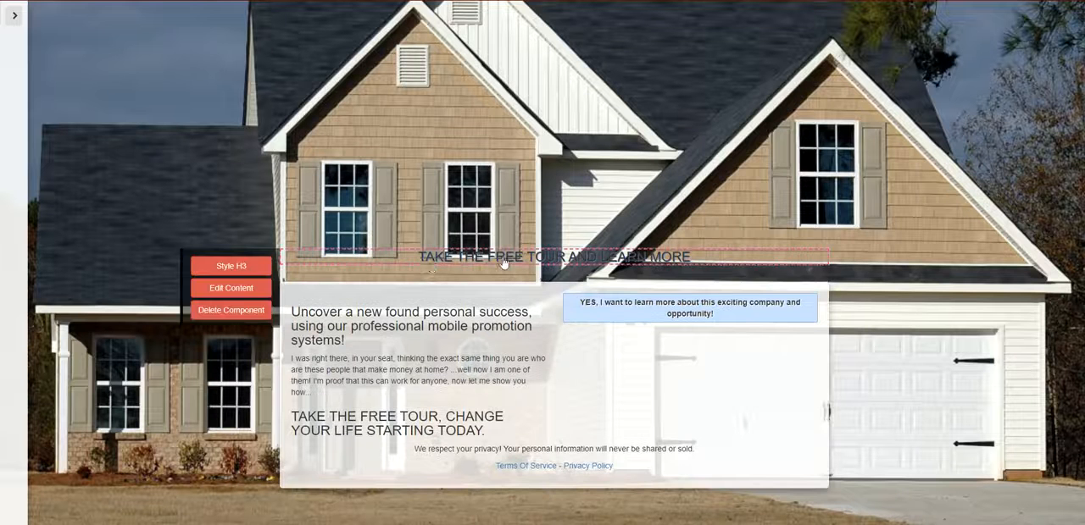
pyautogui.click(230, 290)
pyautogui.press('BackSpace')
pyautogui.press('BackSpace')
pyautogui.press('BackSpace')
pyautogui.press('BackSpace')
pyautogui.press('BackSpace')
pyautogui.press('BackSpace')
pyautogui.press('BackSpace')
pyautogui.press('BackSpace')
pyautogui.press('BackSpace')
pyautogui.press('BackSpace')
pyautogui.press('BackSpace')
pyautogui.press('BackSpace')
pyautogui.press('BackSpace')
pyautogui.press('BackSpace')
pyautogui.press('BackSpace')
pyautogui.press('BackSpace')
pyautogui.press('BackSpace')
pyautogui.press('BackSpace')
pyautogui.press('BackSpace')
pyautogui.press('BackSpace')
pyautogui.press('BackSpace')
pyautogui.write('1234 MAIN ST')
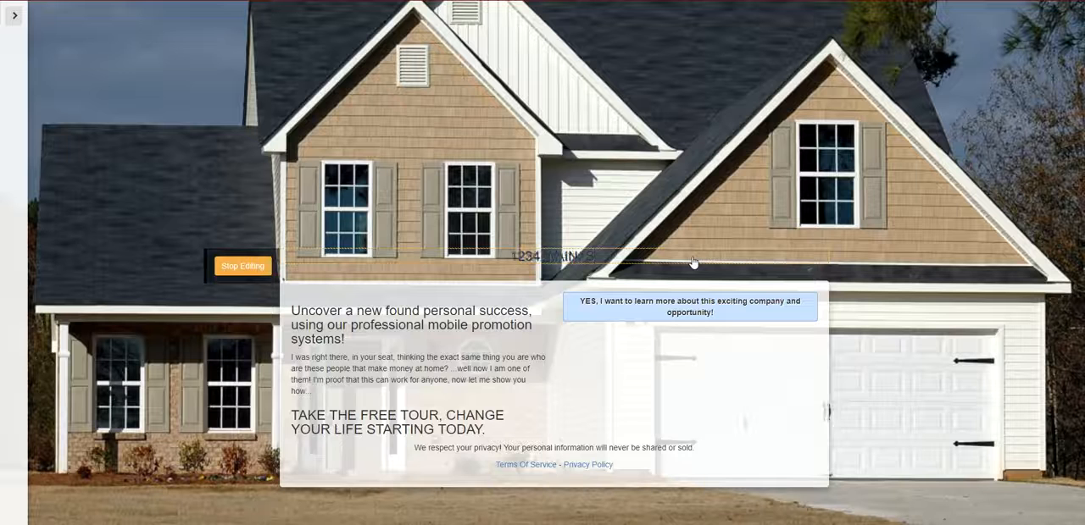
pyautogui.write(' COOL C')
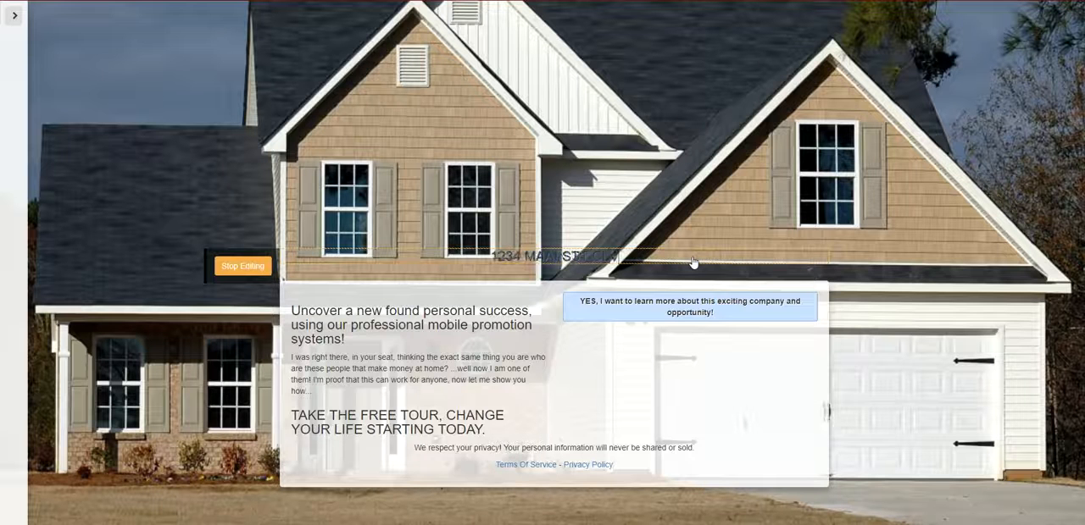
pyautogui.write('AND')
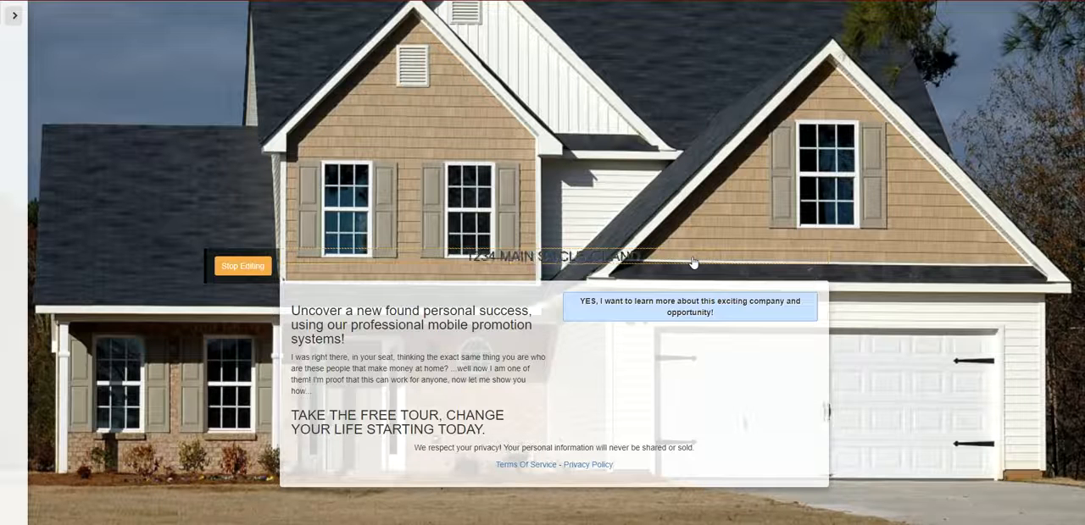
pyautogui.write(' OHIO')
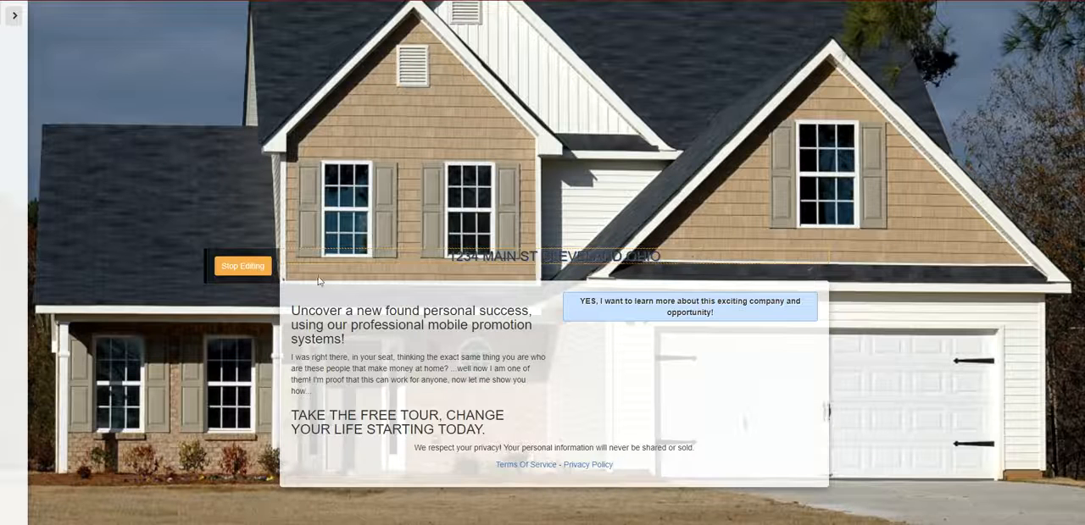
pyautogui.click(243, 266)
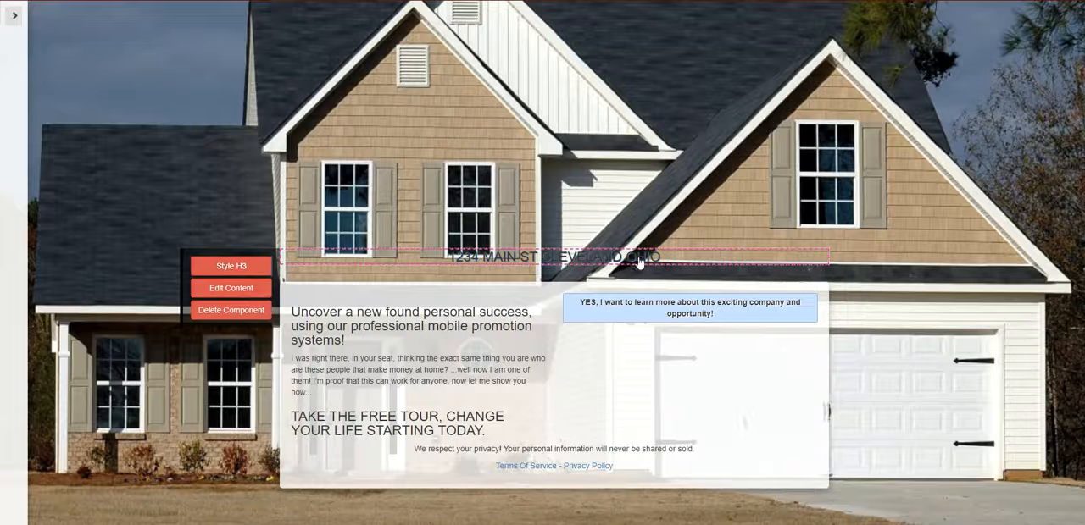
# - Style the address headline with a near-white text color
pyautogui.click(778, 310)
pyautogui.click(535, 265)
pyautogui.click(231, 266)
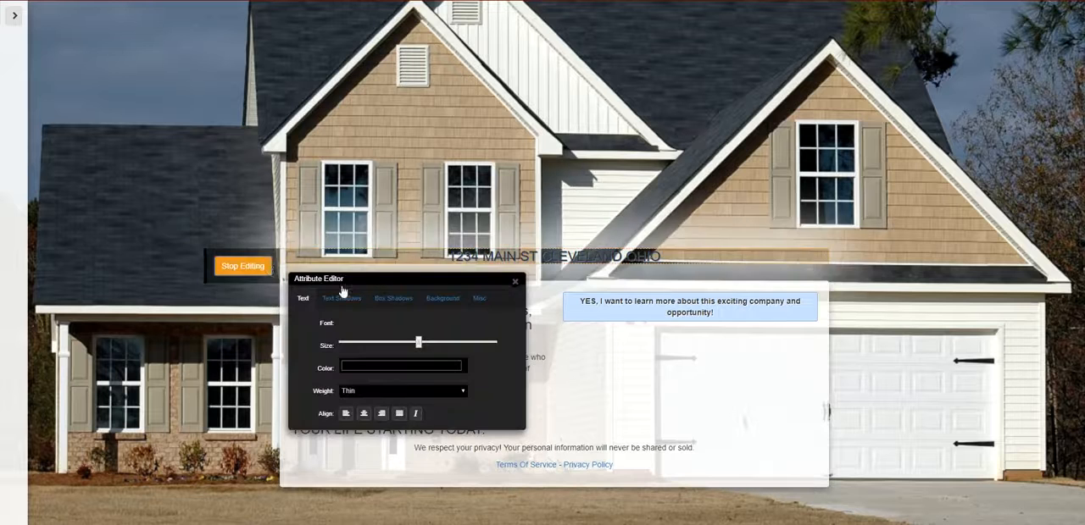
pyautogui.click(383, 379)
pyautogui.click(348, 391)
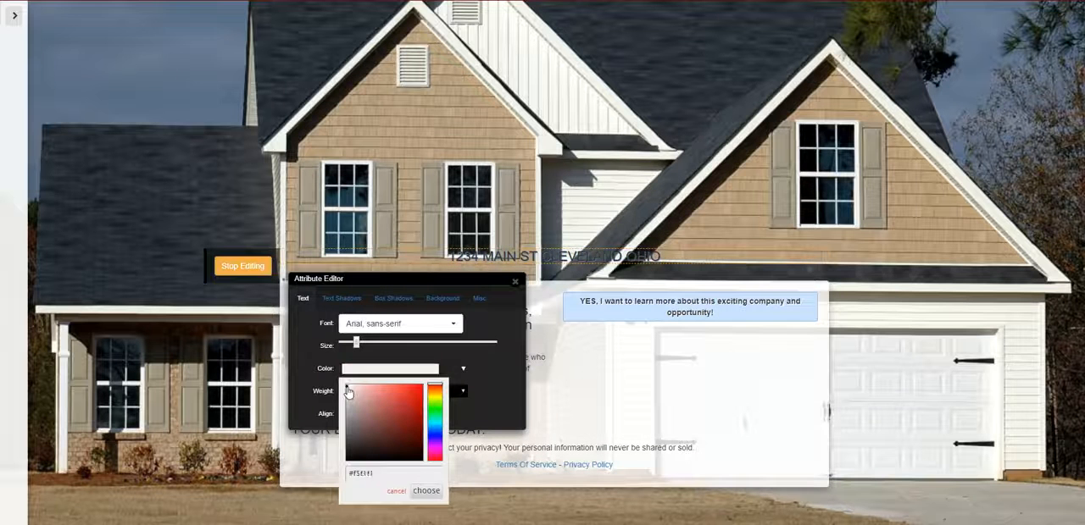
pyautogui.click(427, 498)
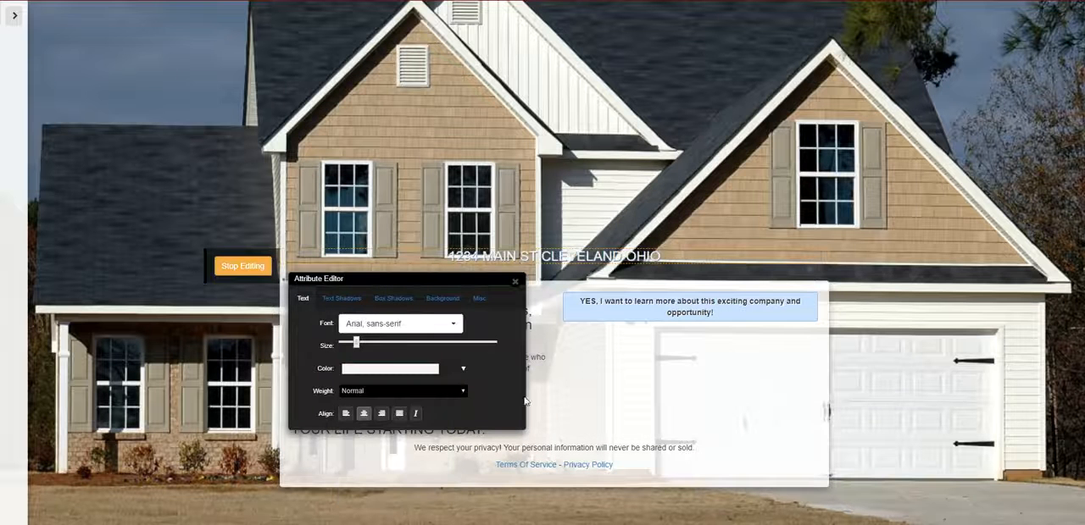
# - Nearly double the address headline's text size and set its font to Bevan, keeping the Attribute Editor clear of the text
pyautogui.click(429, 332)
pyautogui.moveTo(357, 345); pyautogui.dragTo(380, 346)
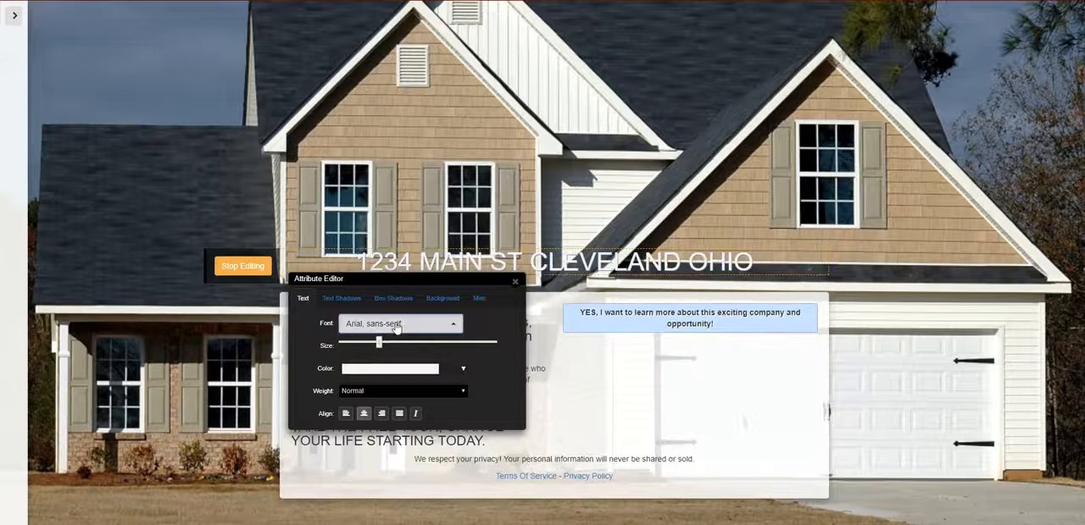
pyautogui.click(396, 326)
pyautogui.scroll(-12, 422, 265)
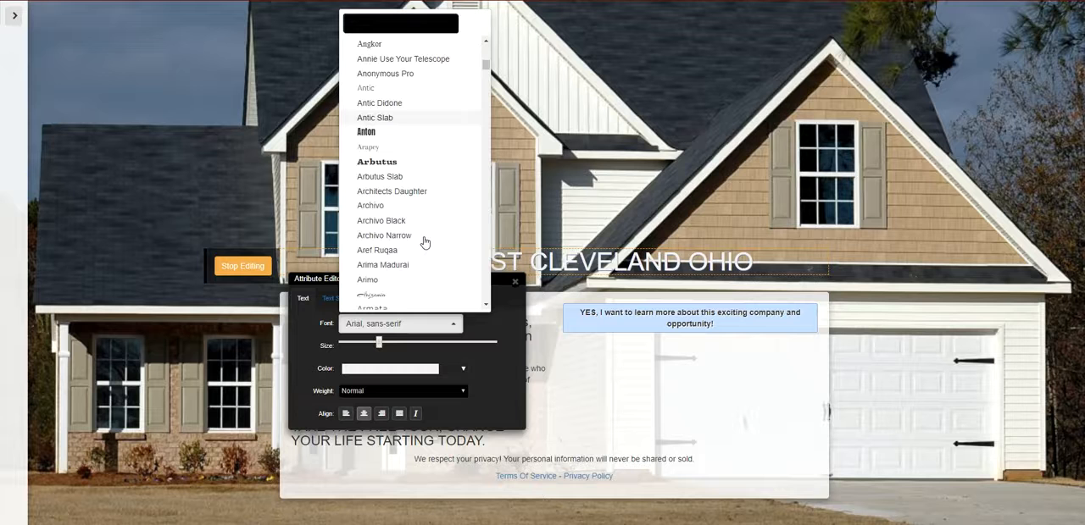
pyautogui.scroll(-15, 422, 239)
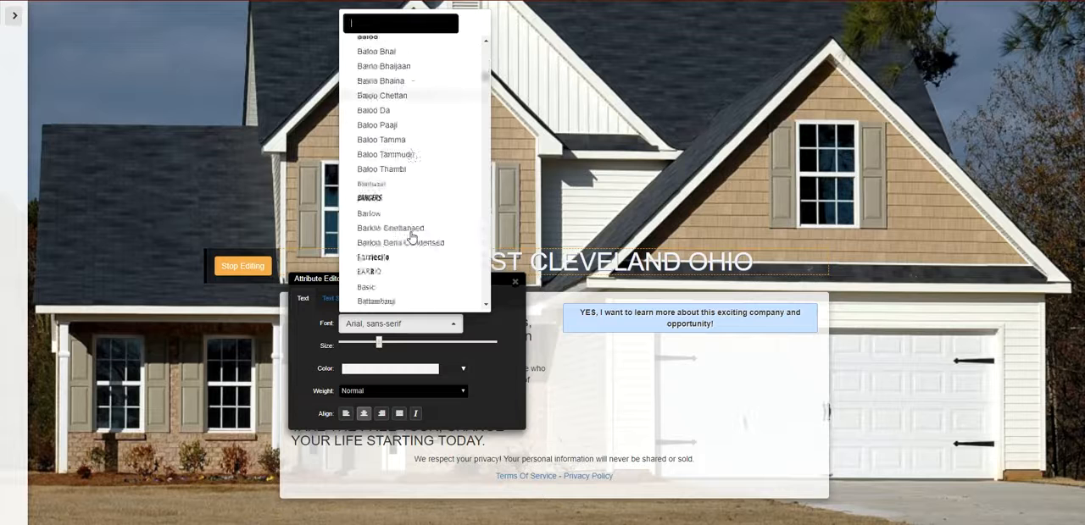
pyautogui.scroll(-2, 412, 238)
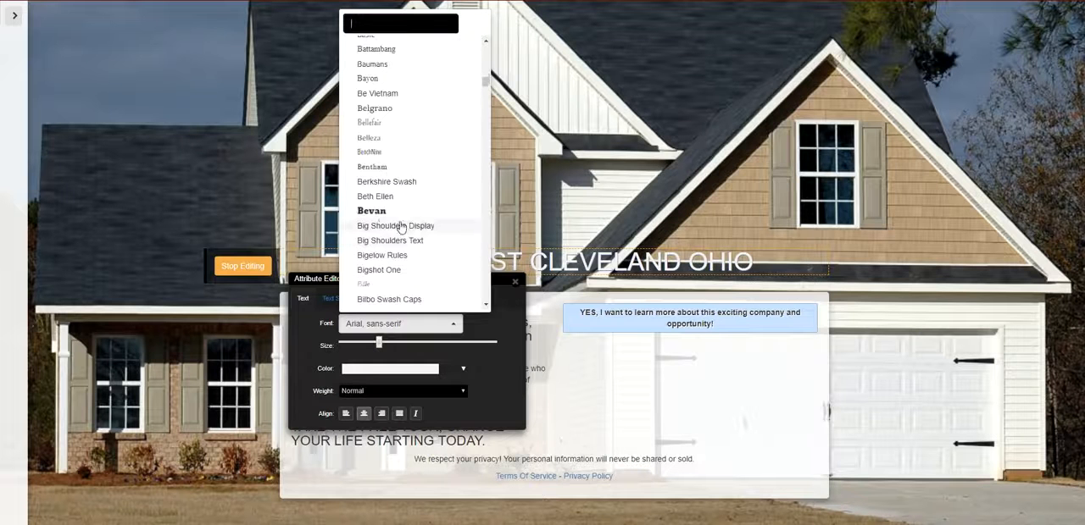
pyautogui.click(380, 210)
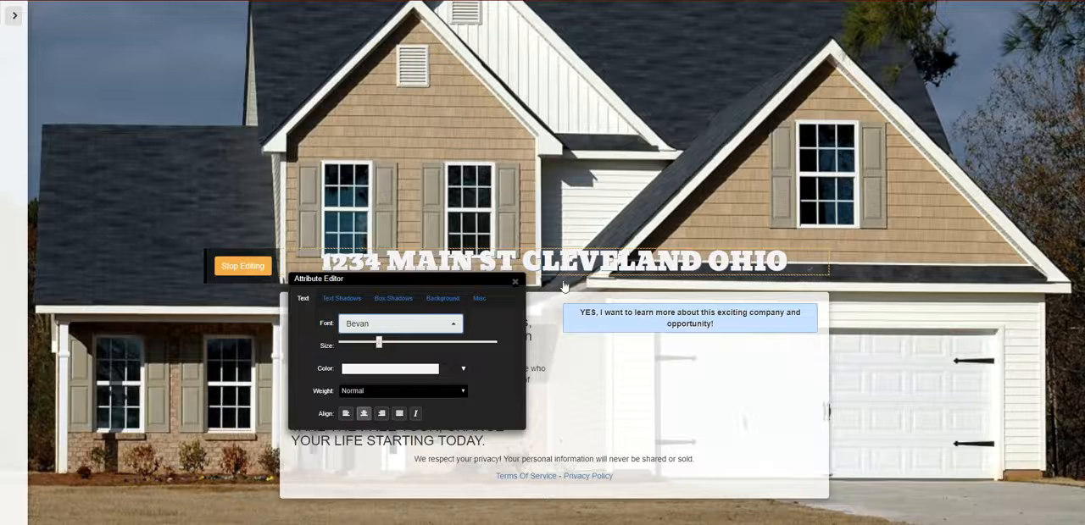
pyautogui.moveTo(466, 283); pyautogui.dragTo(463, 308)
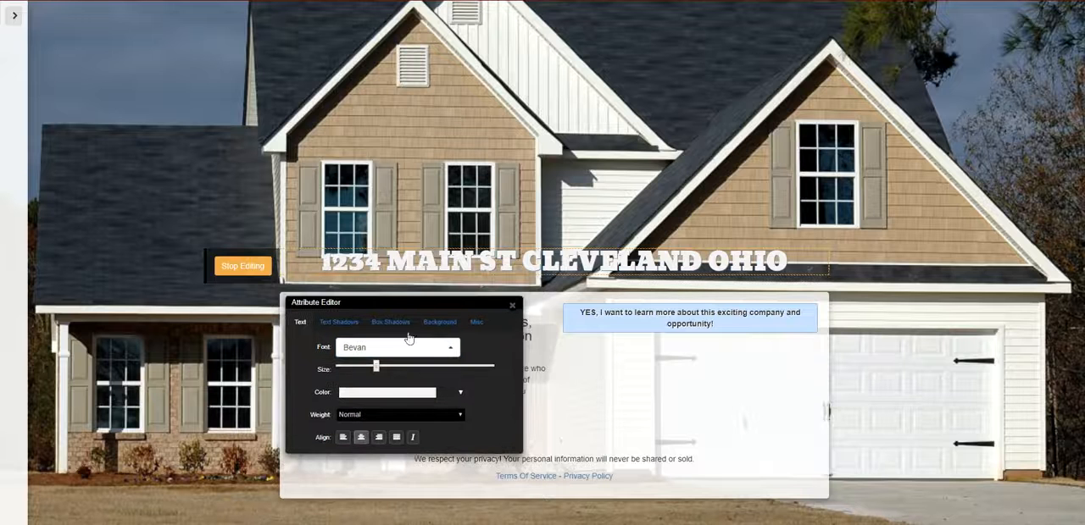
# - Set the address headline's text shadow color to near-black, #000204
pyautogui.click(341, 322)
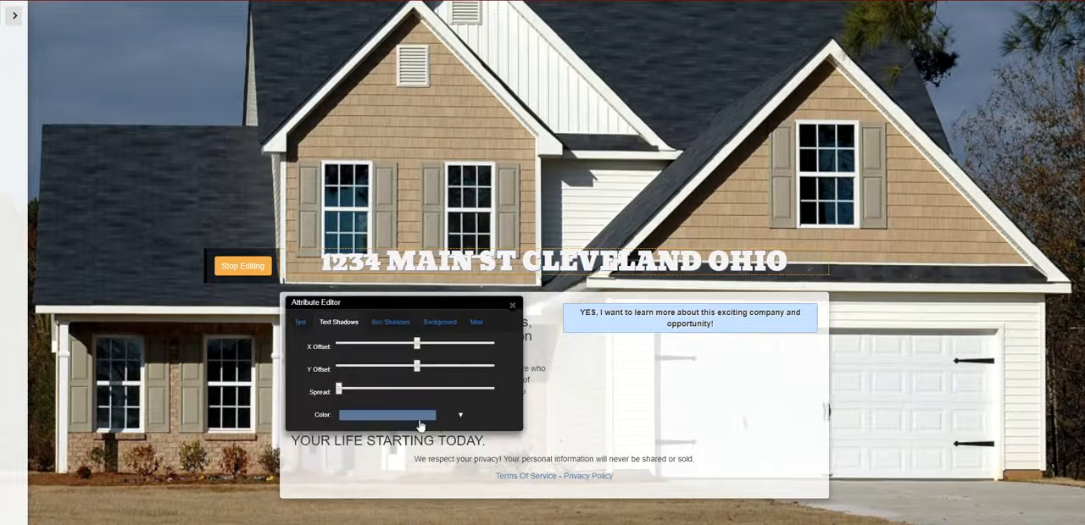
pyautogui.click(419, 420)
pyautogui.click(410, 363)
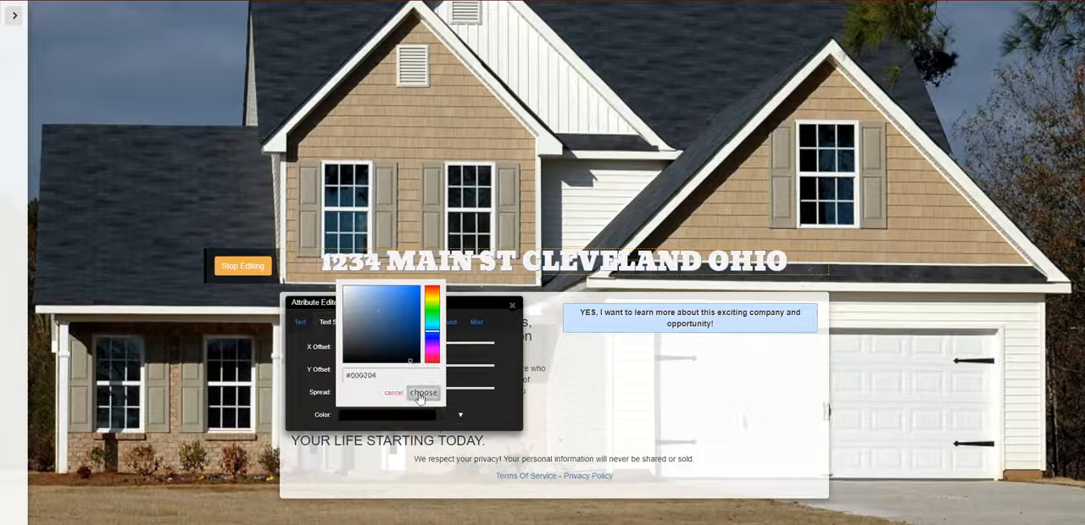
pyautogui.click(422, 393)
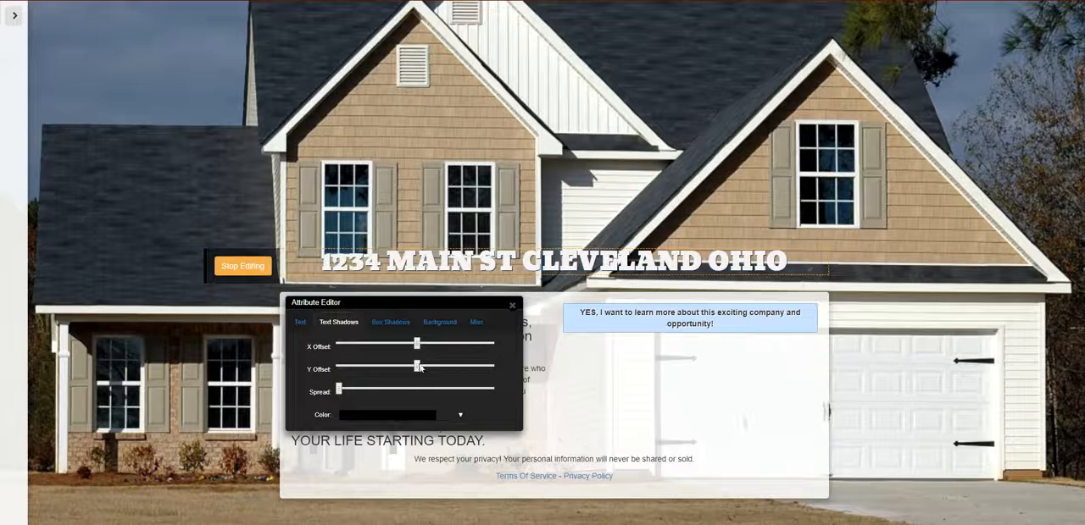
# - Offset the address headline's text shadow slightly right and down, give it a small spread, and close the Attribute Editor
pyautogui.moveTo(421, 367); pyautogui.dragTo(424, 343)
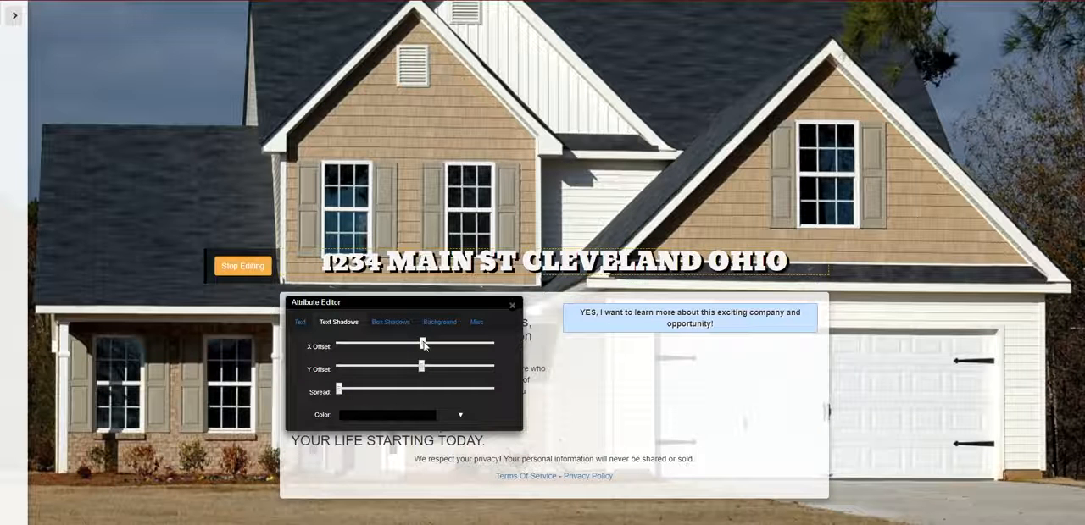
pyautogui.moveTo(348, 392); pyautogui.dragTo(362, 398)
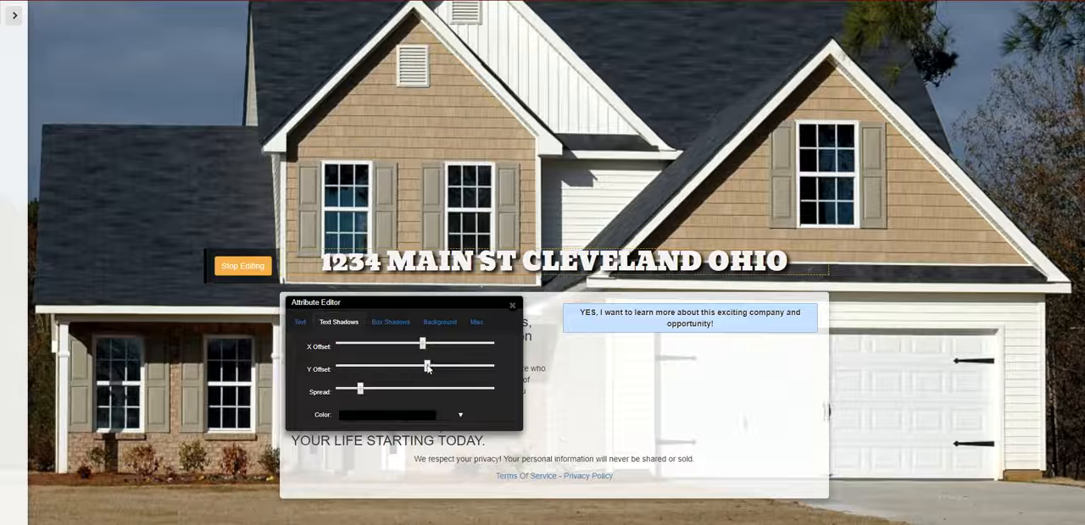
pyautogui.moveTo(346, 389); pyautogui.dragTo(340, 390)
pyautogui.moveTo(428, 368); pyautogui.dragTo(426, 345)
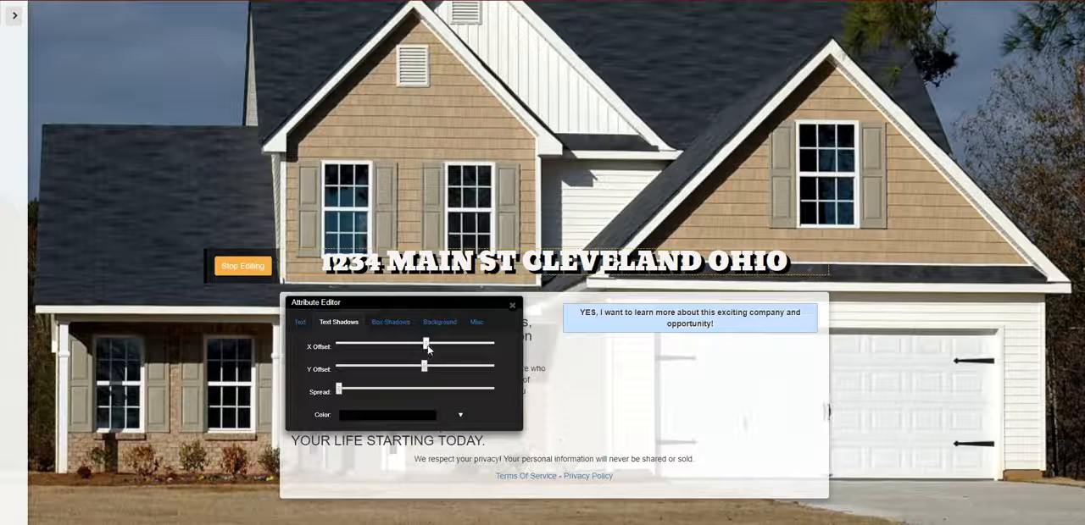
pyautogui.moveTo(423, 366); pyautogui.dragTo(418, 365)
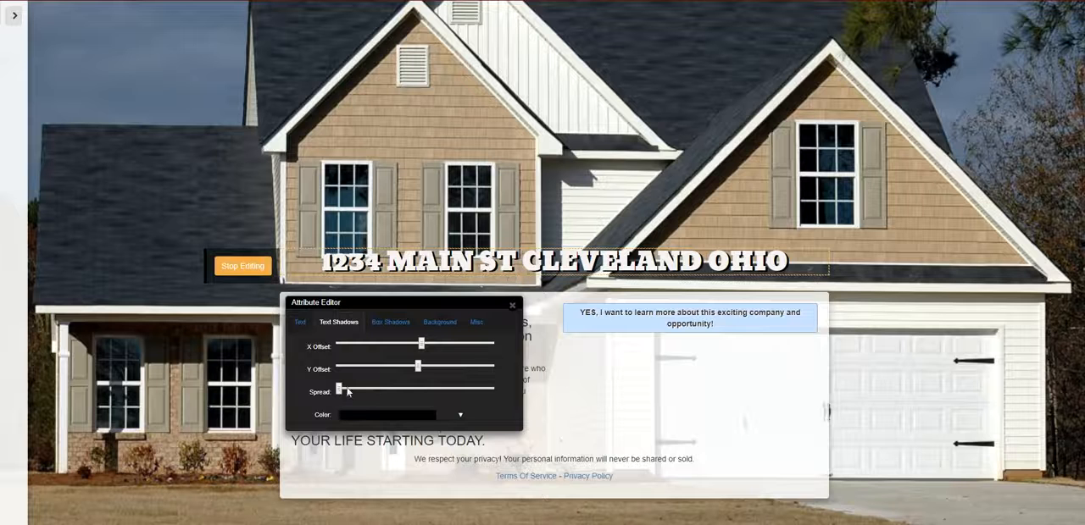
pyautogui.moveTo(345, 390); pyautogui.dragTo(352, 392)
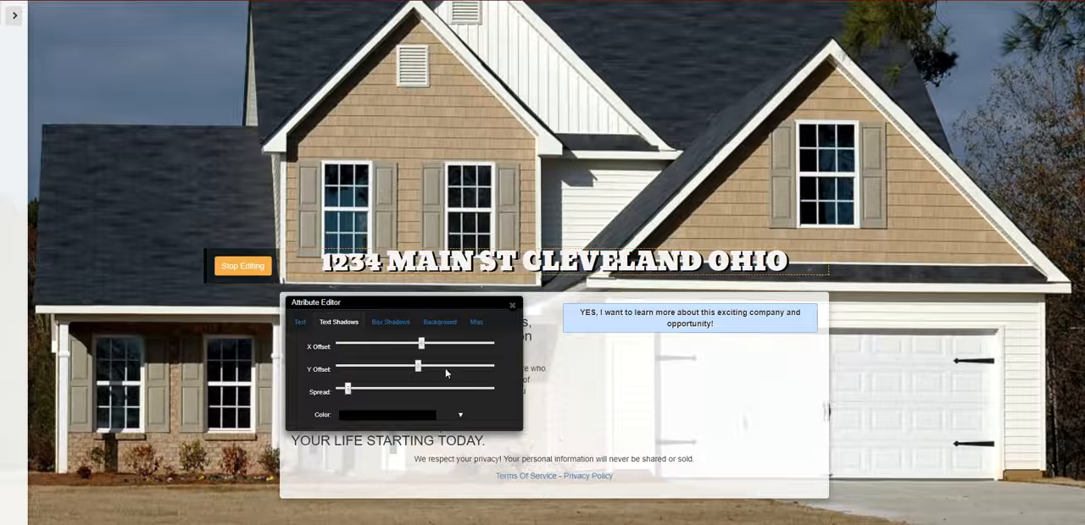
pyautogui.click(512, 308)
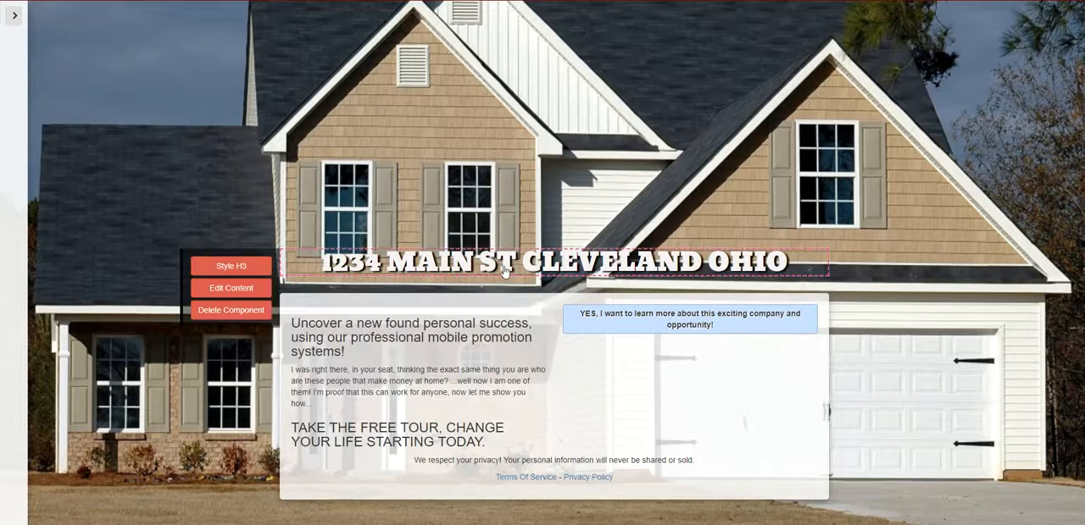
# - Change the address headline's text color to bright red
pyautogui.click(264, 271)
pyautogui.click(395, 379)
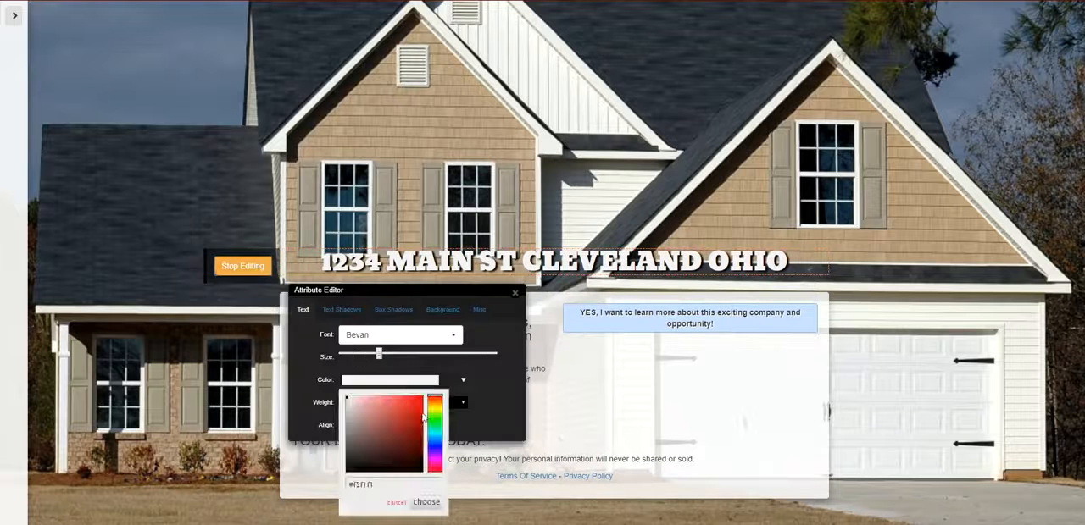
pyautogui.click(422, 415)
pyautogui.click(425, 503)
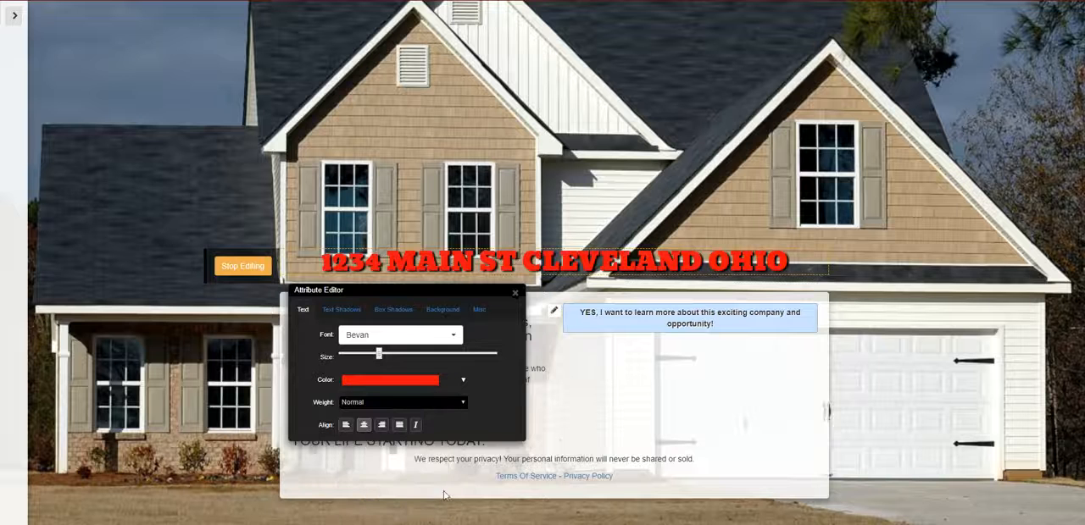
# - Try to recolor the red address headline light green and close the Attribute Editor
pyautogui.click(417, 382)
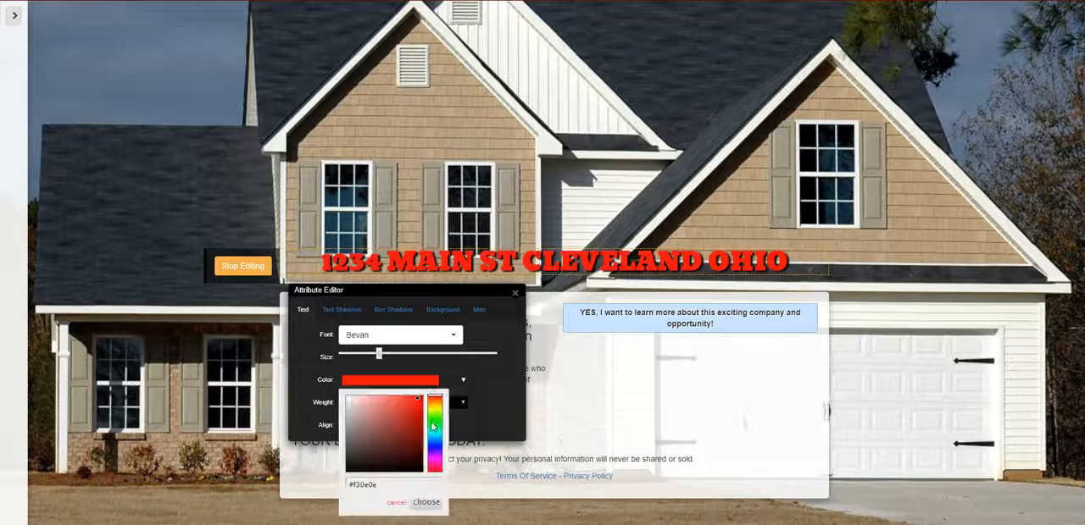
pyautogui.click(435, 420)
pyautogui.click(416, 385)
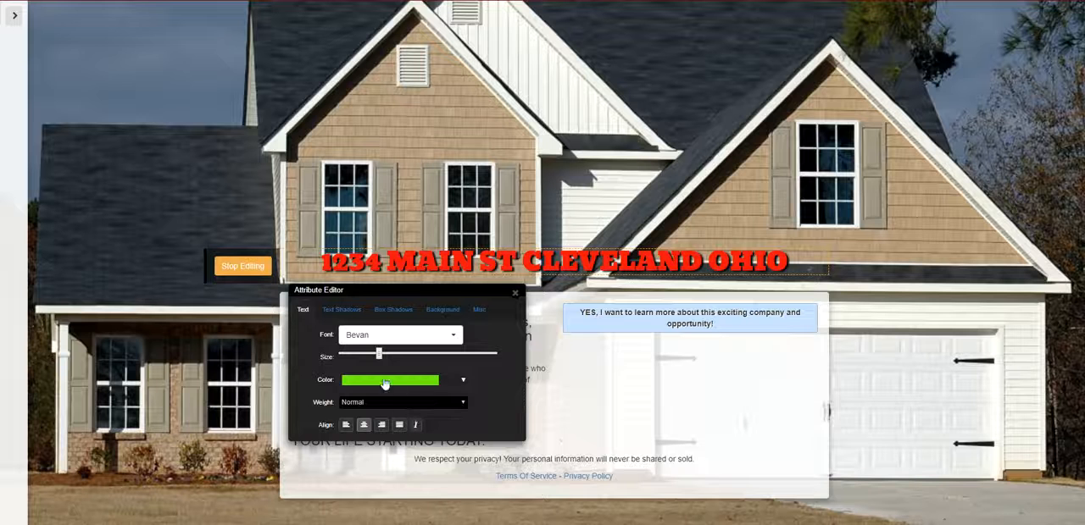
pyautogui.click(385, 384)
pyautogui.click(425, 503)
pyautogui.click(420, 377)
pyautogui.click(425, 502)
pyautogui.moveTo(489, 294); pyautogui.dragTo(617, 332)
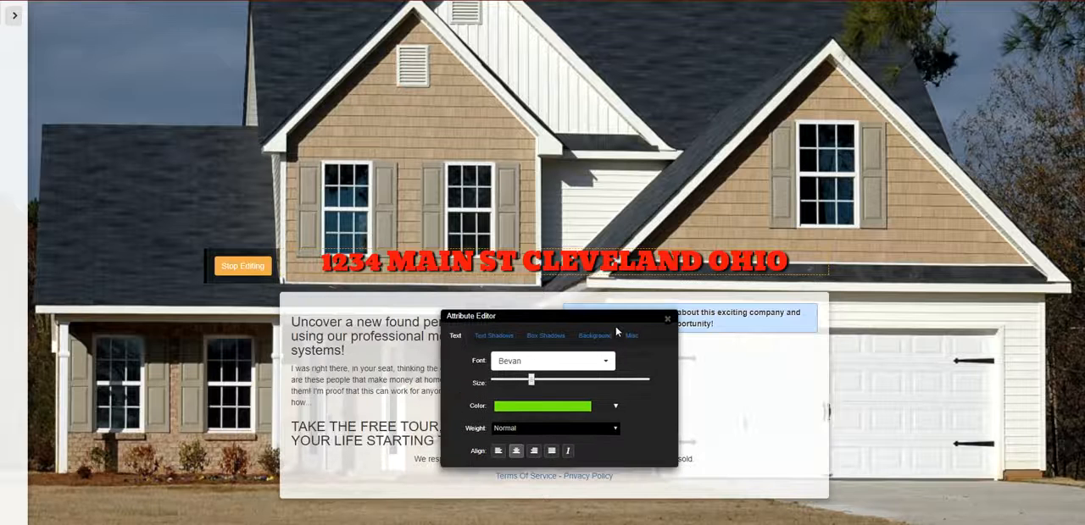
pyautogui.click(666, 320)
# - Reopen the address headline's styling, apply a bright green text color and close the Attribute Editor
pyautogui.moveTo(303, 270)
pyautogui.click(247, 267)
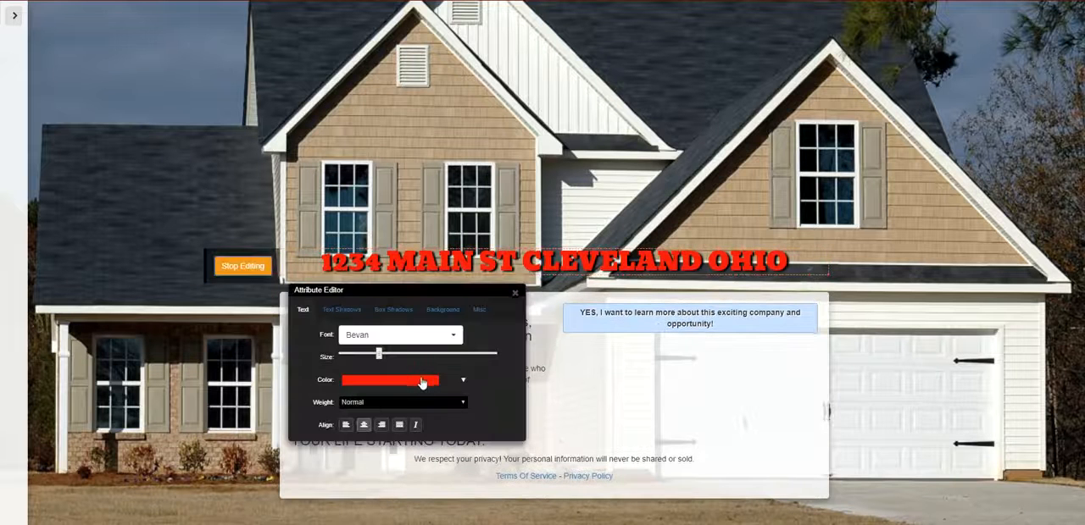
pyautogui.click(422, 383)
pyautogui.click(437, 432)
pyautogui.click(425, 502)
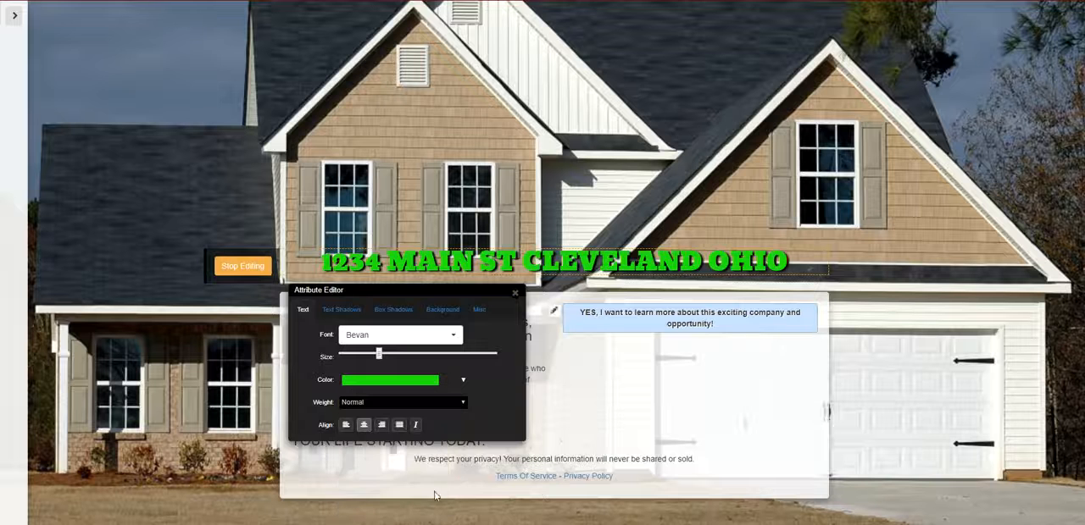
pyautogui.click(515, 296)
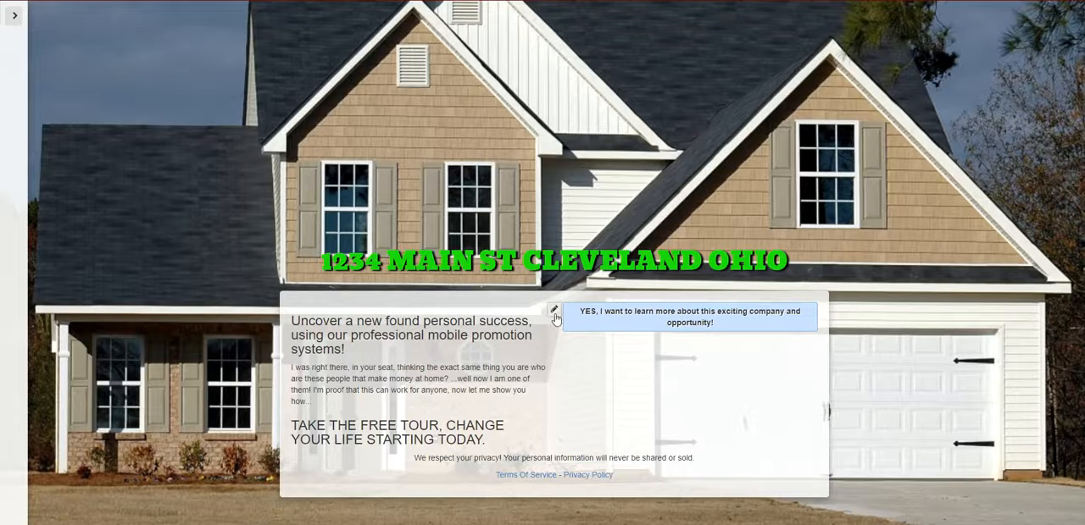
# - Change the content box's background to near-black, lower its opacity to 0.22 and close the color picker
pyautogui.click(553, 311)
pyautogui.click(557, 206)
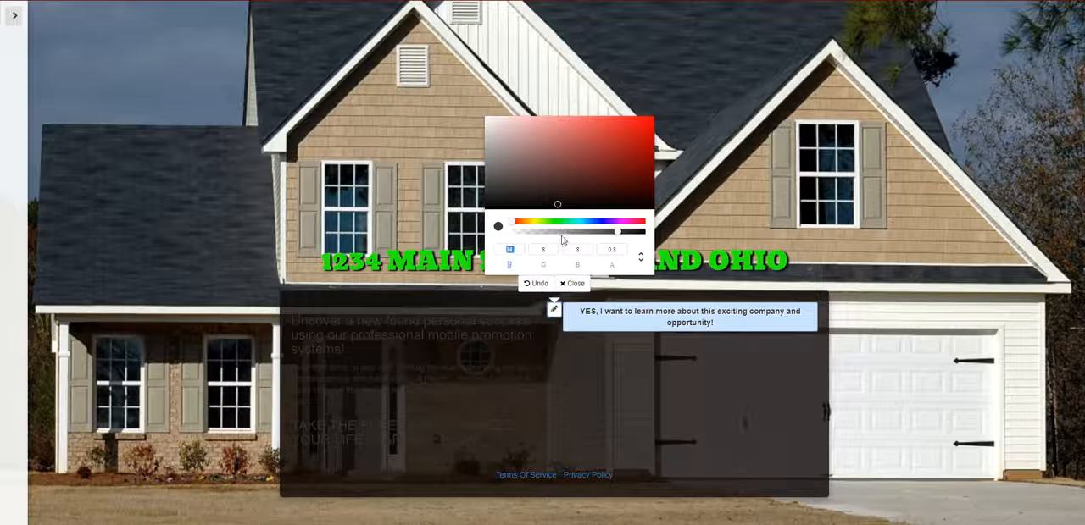
pyautogui.moveTo(557, 234); pyautogui.dragTo(552, 236)
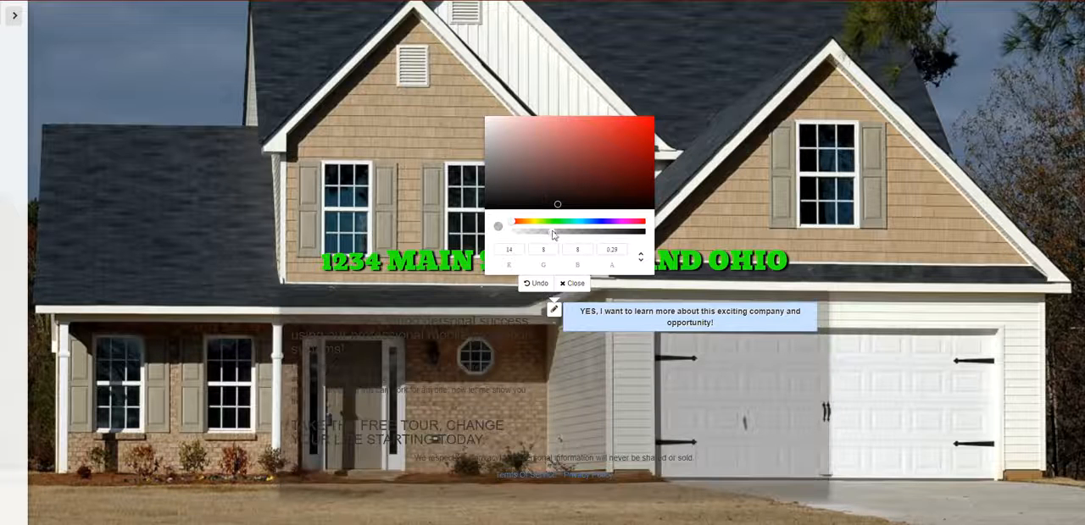
pyautogui.click(582, 231)
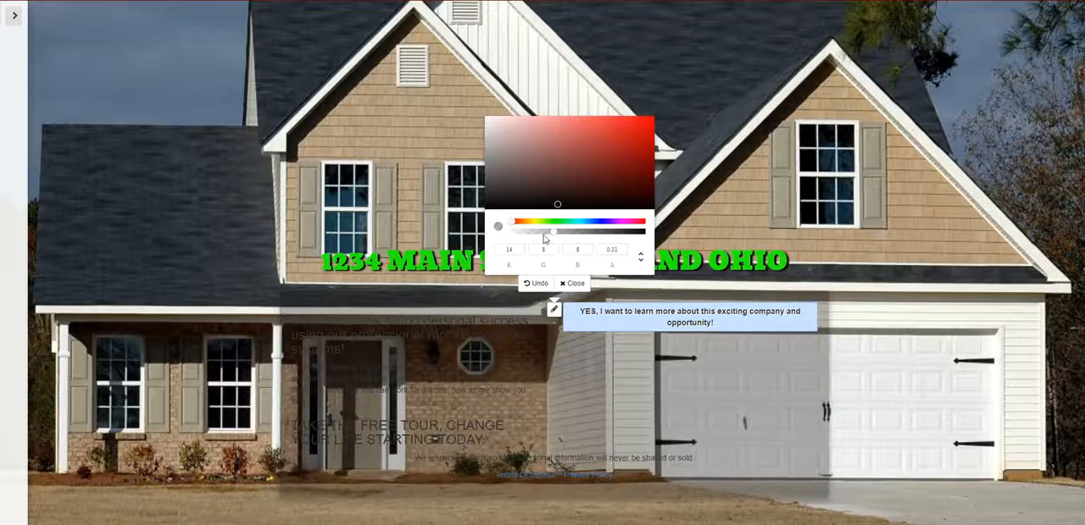
pyautogui.click(544, 235)
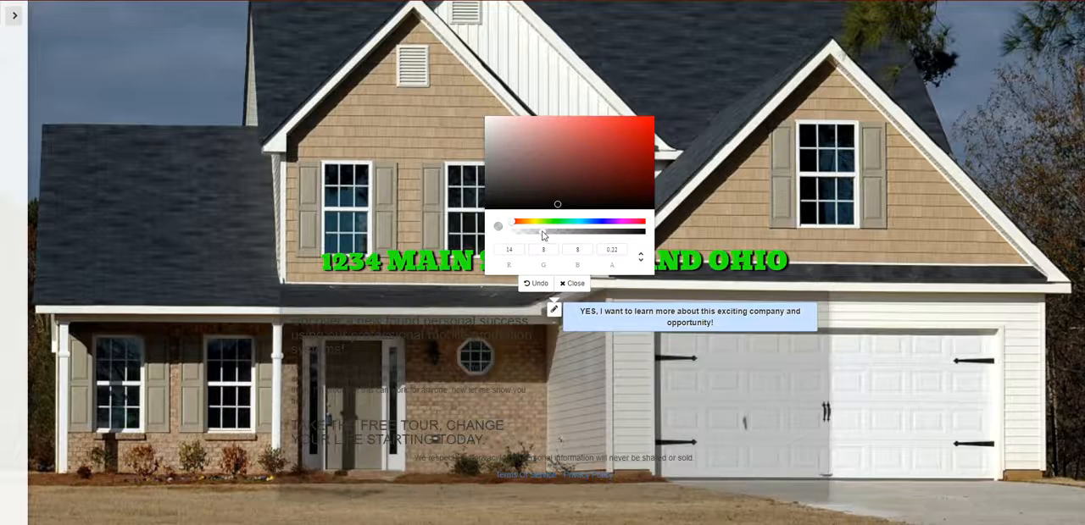
pyautogui.click(581, 283)
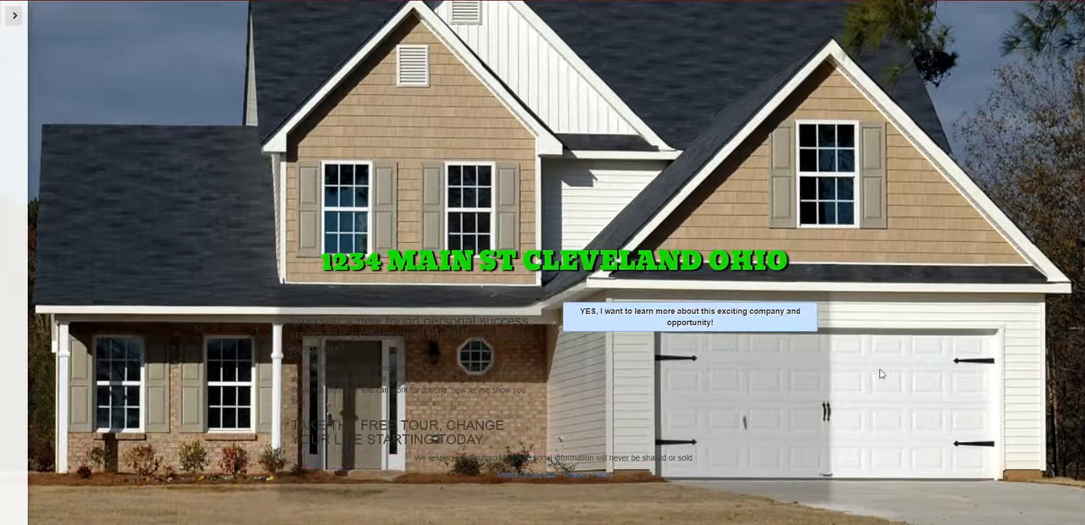
# - Style the "Uncover a new found personal success" heading in the content box with the near-white text color #fafafa
pyautogui.moveTo(687, 327)
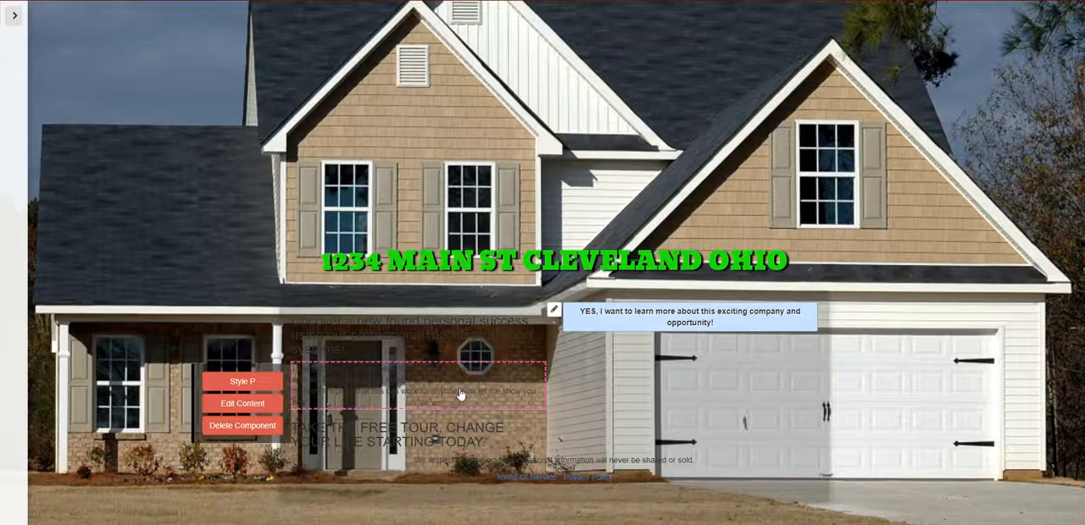
pyautogui.moveTo(396, 333)
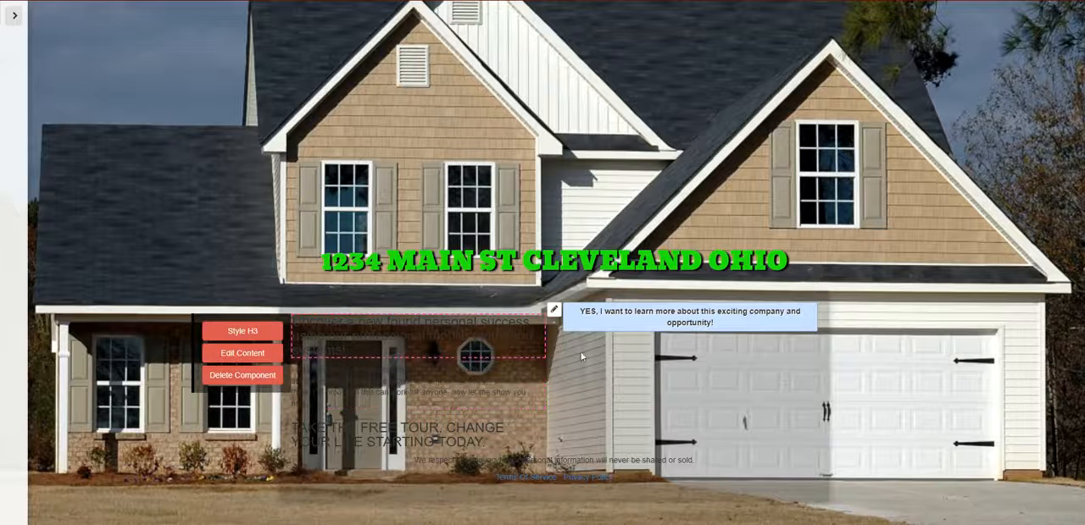
pyautogui.moveTo(414, 478)
pyautogui.click(246, 330)
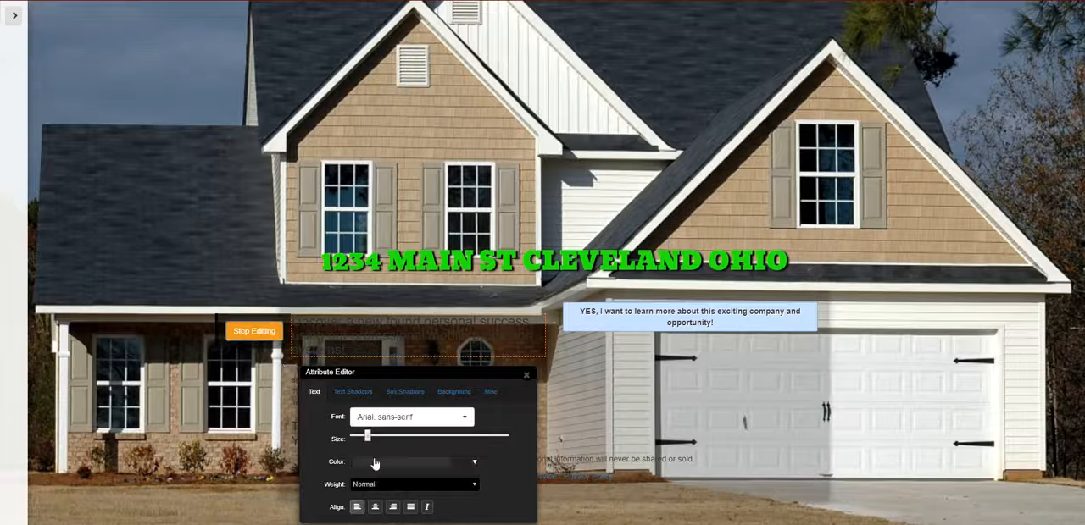
pyautogui.click(406, 464)
pyautogui.click(359, 336)
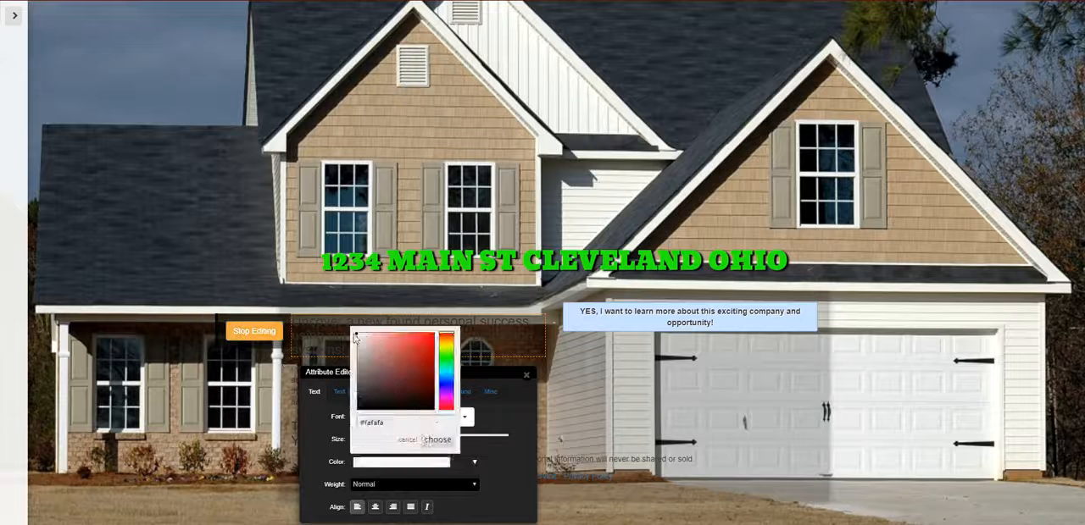
pyautogui.click(437, 440)
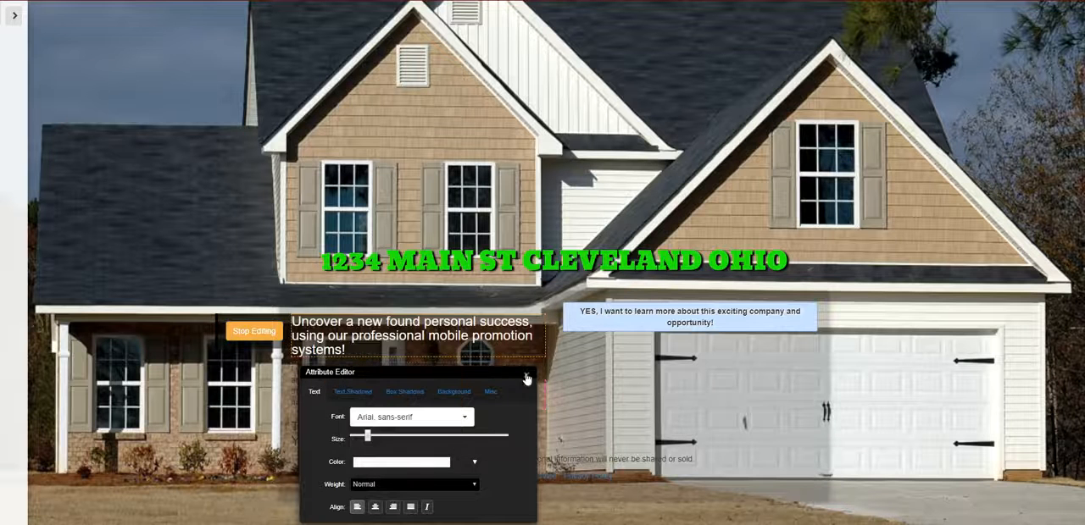
pyautogui.click(526, 379)
# - Style the paragraph starting "I was right there, in your seat" with white text and stop editing it
pyautogui.moveTo(440, 402)
pyautogui.click(254, 381)
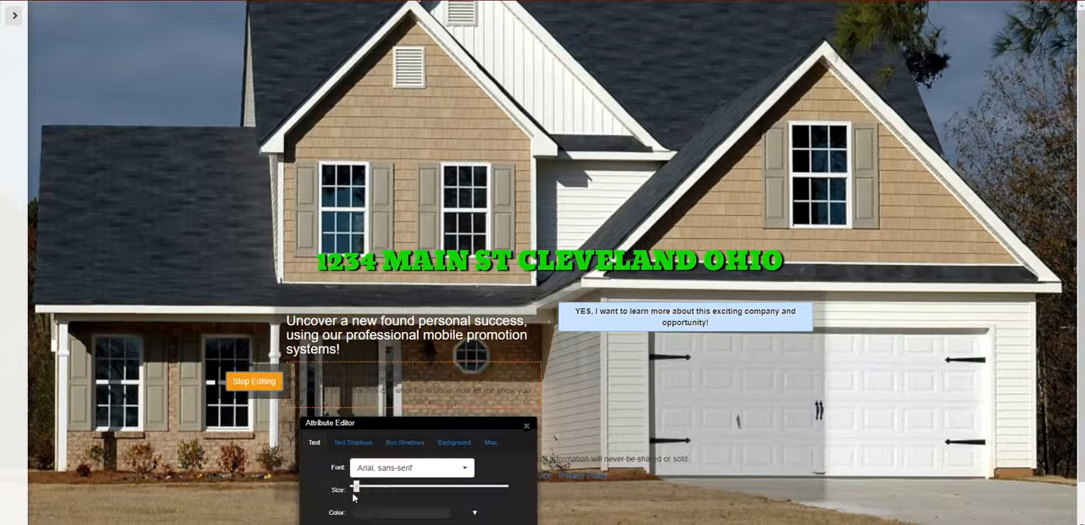
pyautogui.moveTo(364, 423); pyautogui.dragTo(198, 157)
pyautogui.click(214, 251)
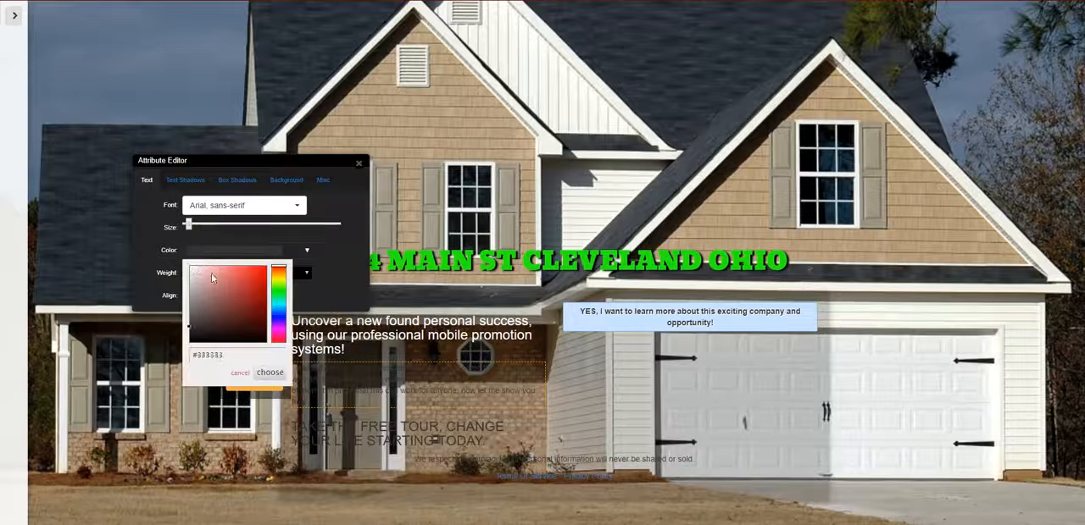
pyautogui.click(211, 273)
pyautogui.click(270, 373)
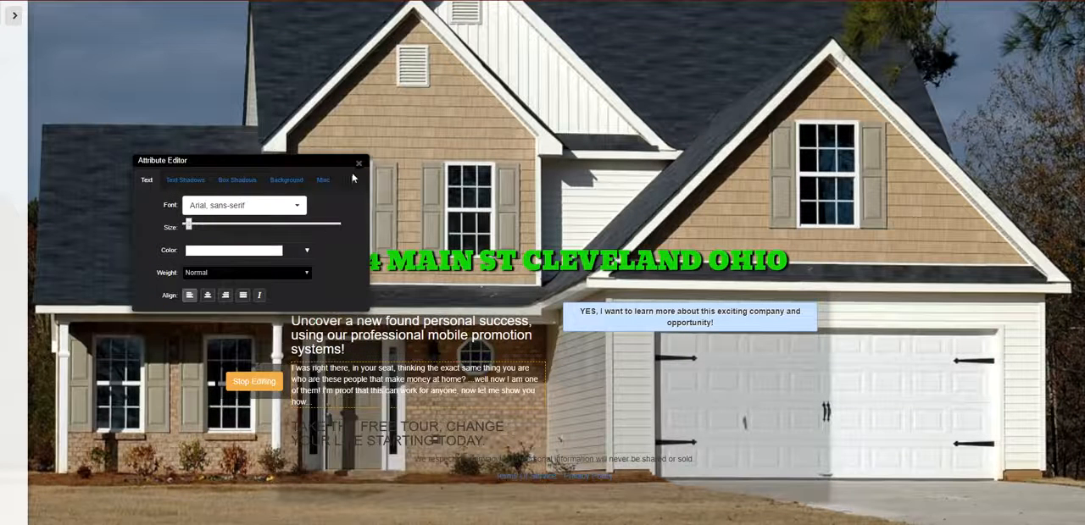
pyautogui.click(254, 381)
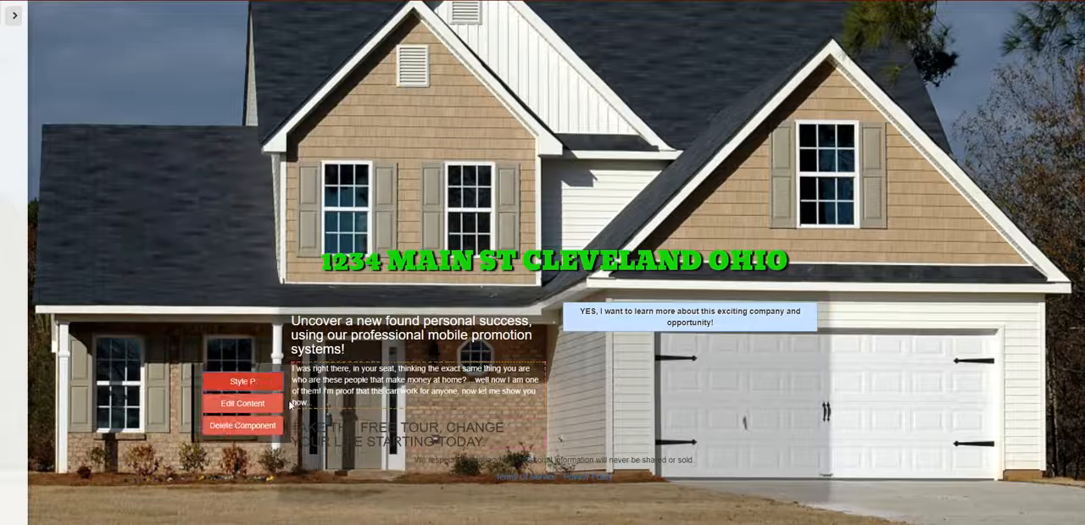
# - Style the "TAKE THE FREE TOUR, CHANGE YOUR LIFE STARTING TODAY." heading with white text, #ffffff, and close the Attribute Editor
pyautogui.click(271, 437)
pyautogui.moveTo(358, 467); pyautogui.dragTo(182, 285)
pyautogui.click(196, 342)
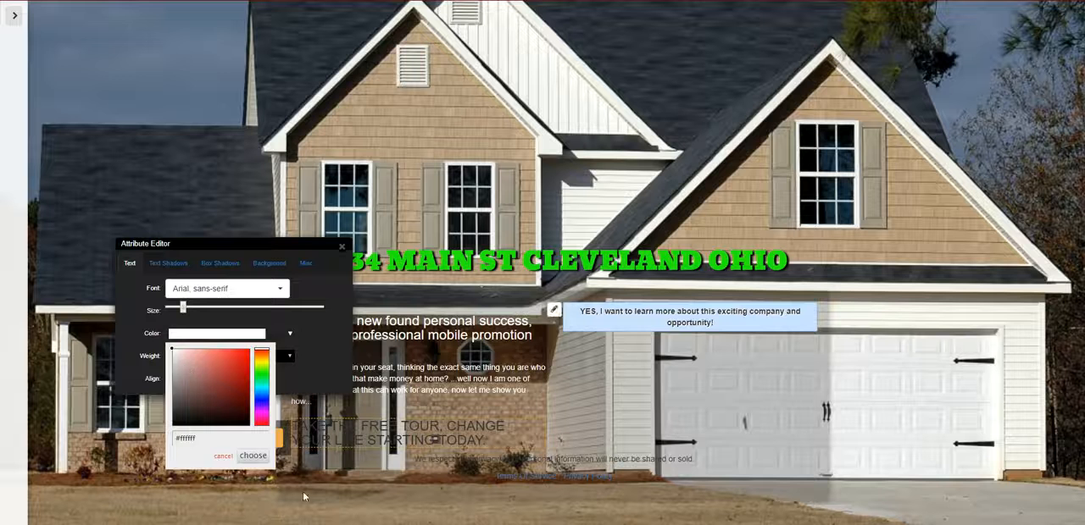
pyautogui.click(253, 456)
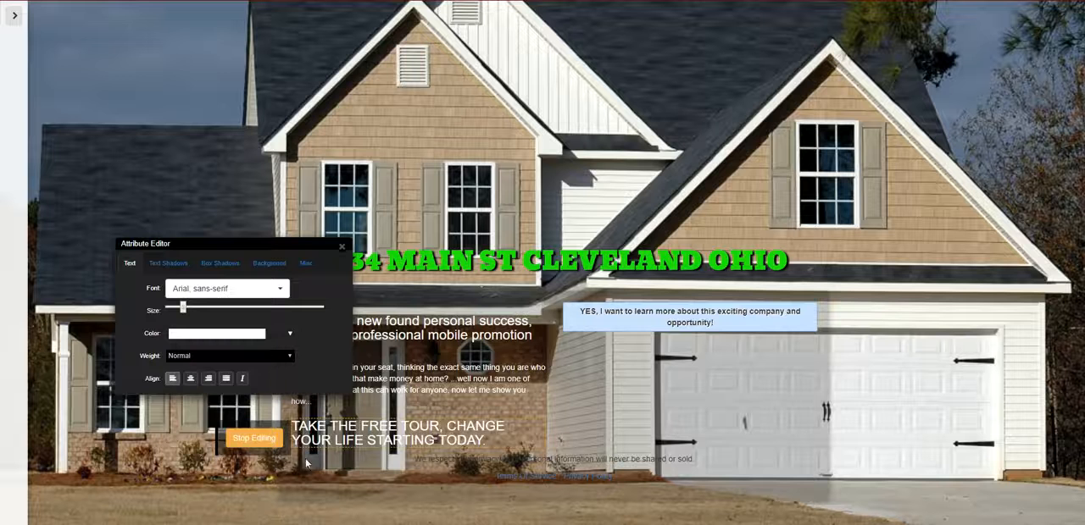
pyautogui.click(343, 249)
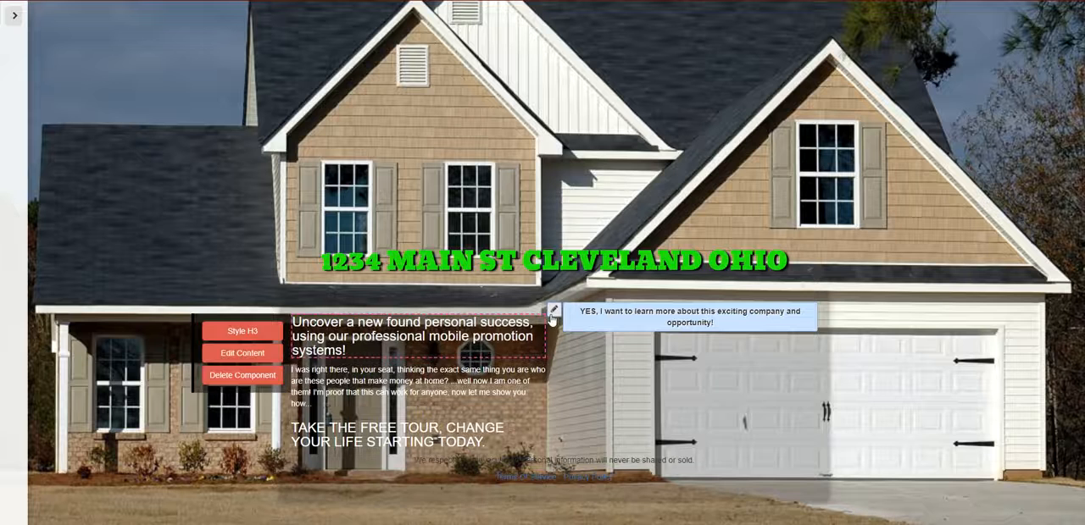
# - Raise the content box background's opacity to 0.46
pyautogui.click(553, 310)
pyautogui.moveTo(562, 232); pyautogui.dragTo(574, 233)
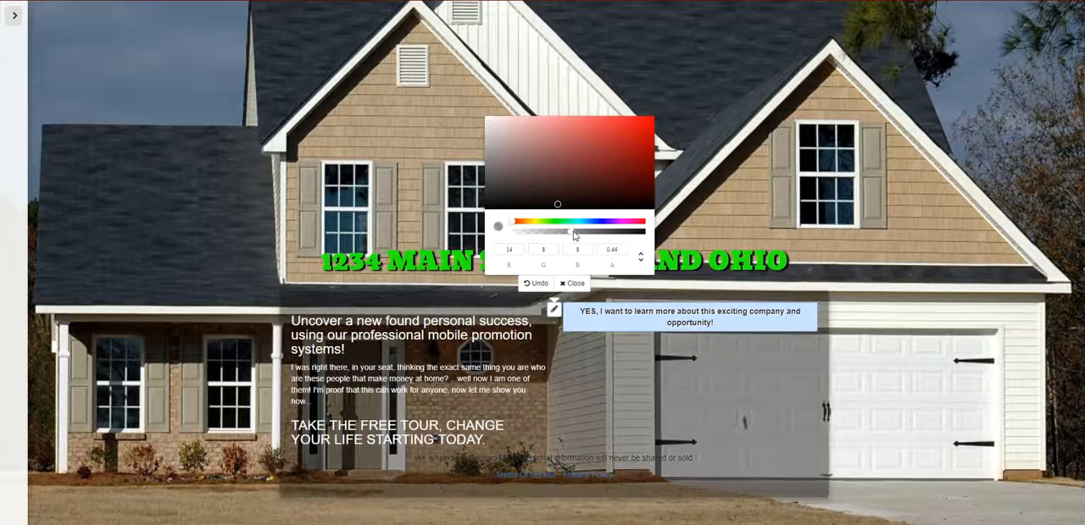
# - Close the background color picker and center-align the "Uncover a new found personal success" heading
pyautogui.click(573, 283)
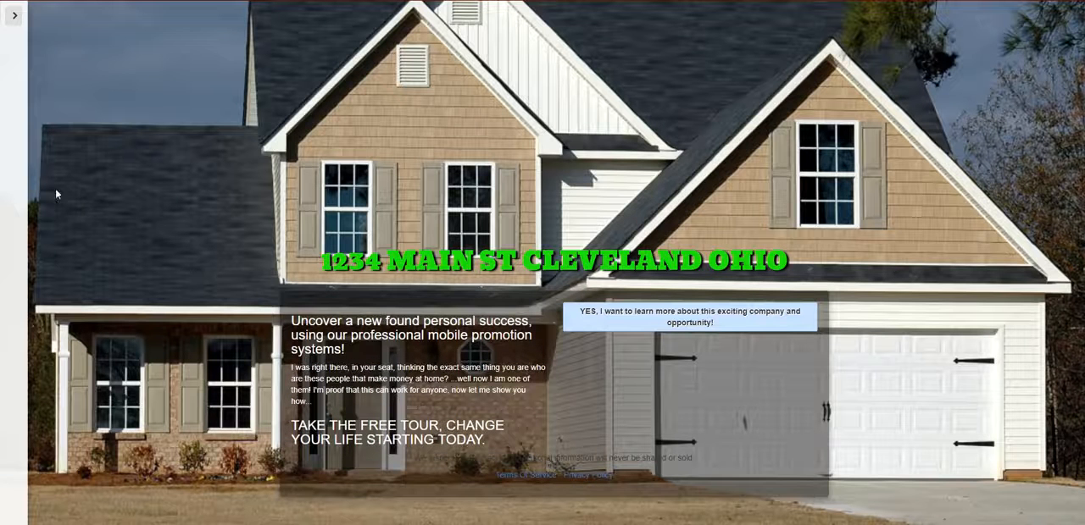
pyautogui.moveTo(420, 390)
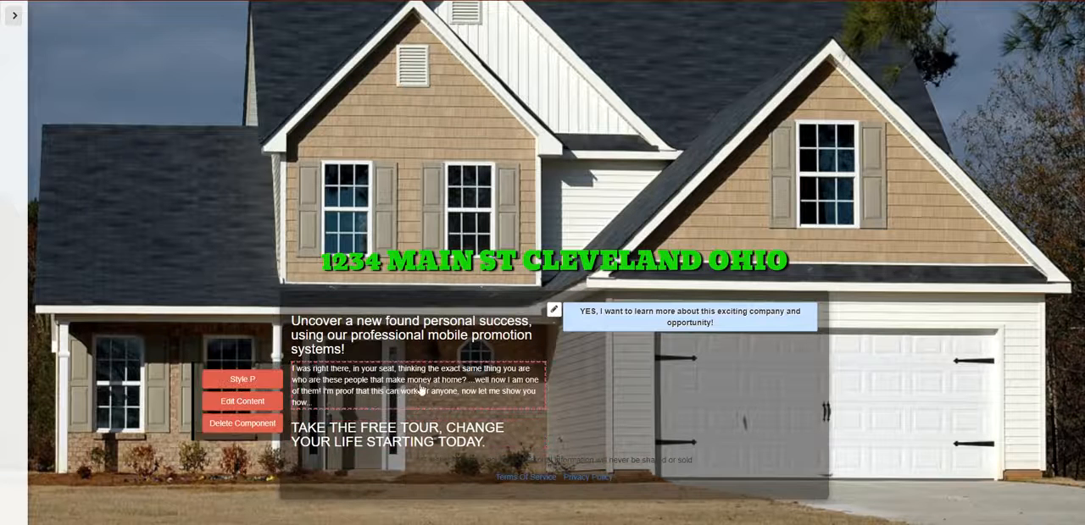
pyautogui.moveTo(448, 350)
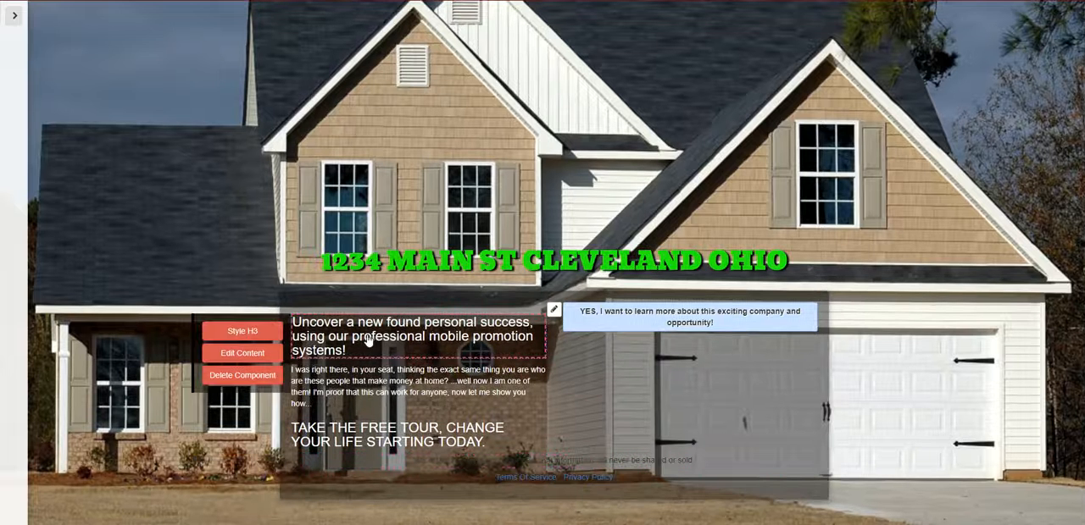
pyautogui.click(278, 353)
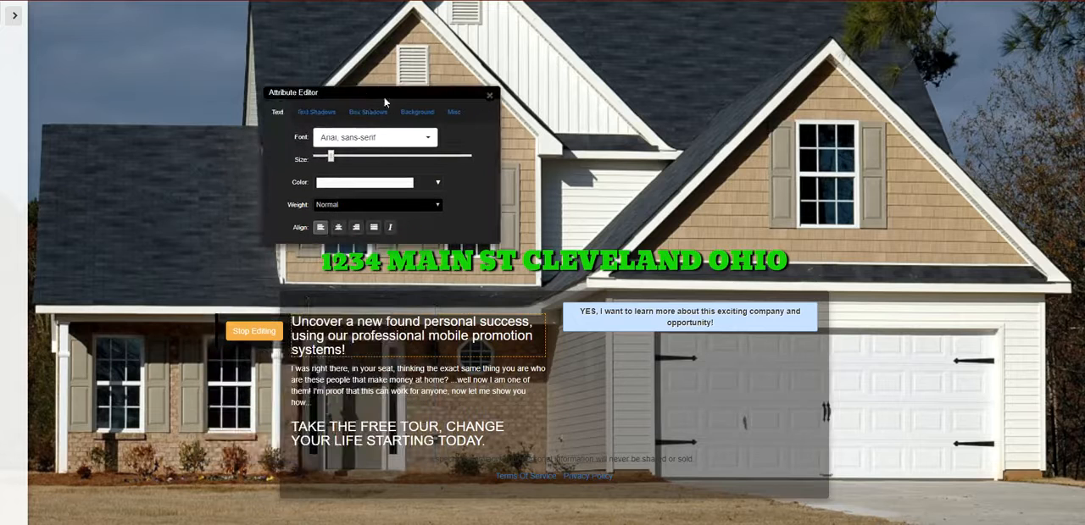
pyautogui.click(339, 229)
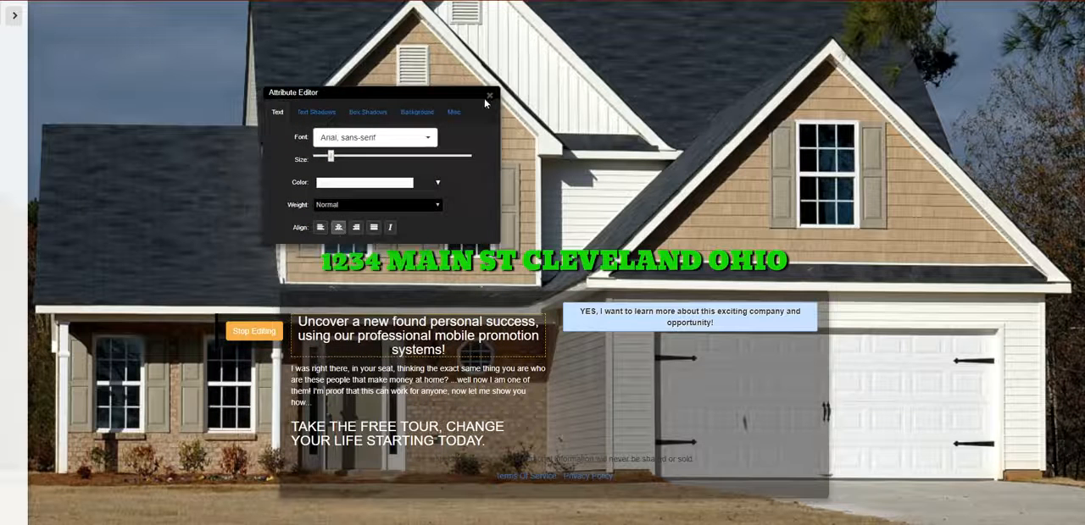
pyautogui.click(489, 95)
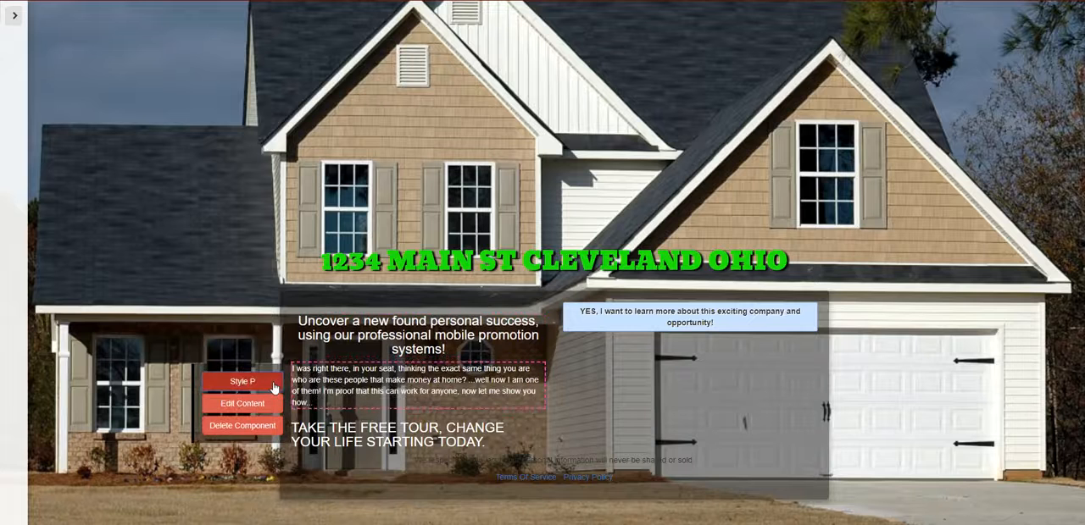
# - Center-align the "I was right there, in your seat" paragraph and the "TAKE THE FREE TOUR" heading below it
pyautogui.click(242, 395)
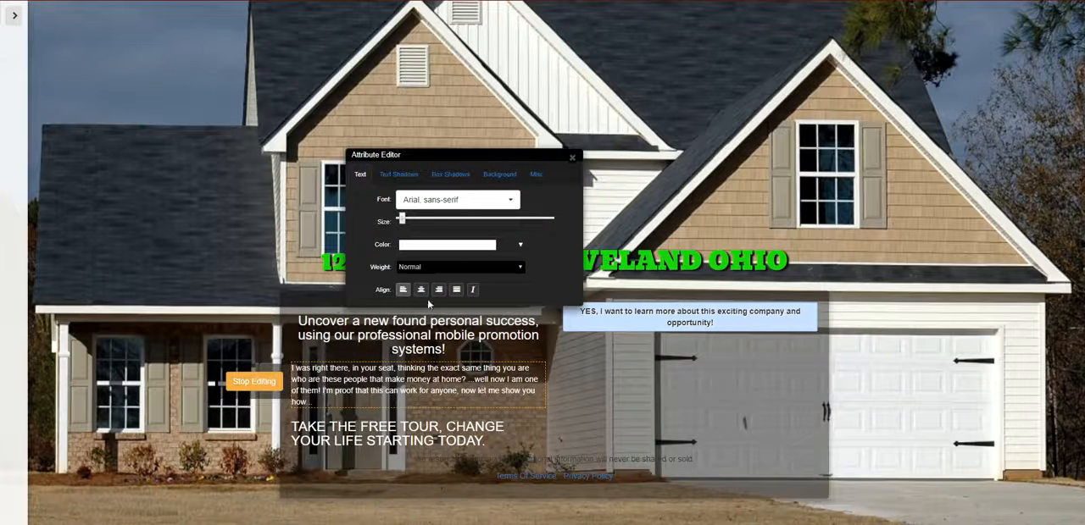
pyautogui.click(420, 289)
pyautogui.click(572, 161)
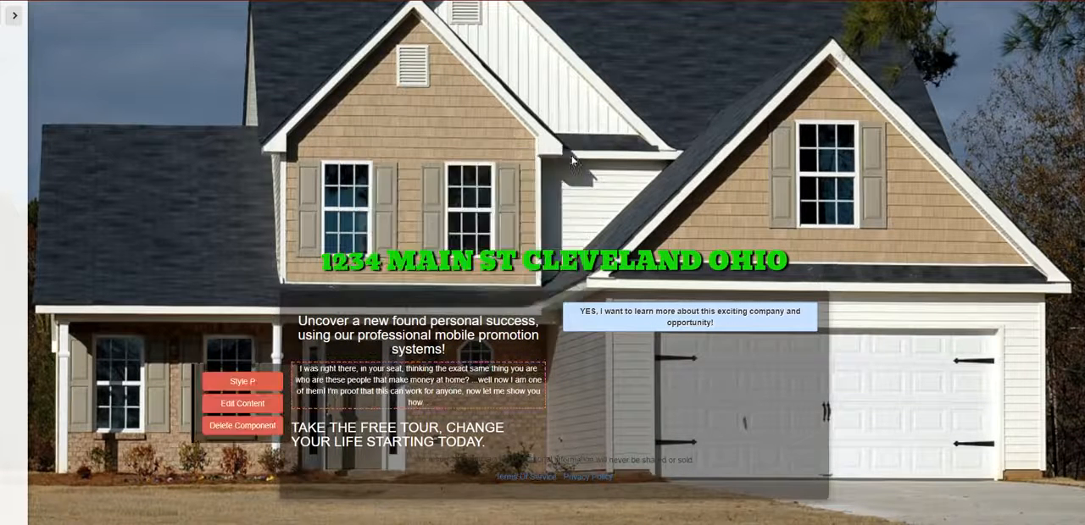
pyautogui.click(242, 458)
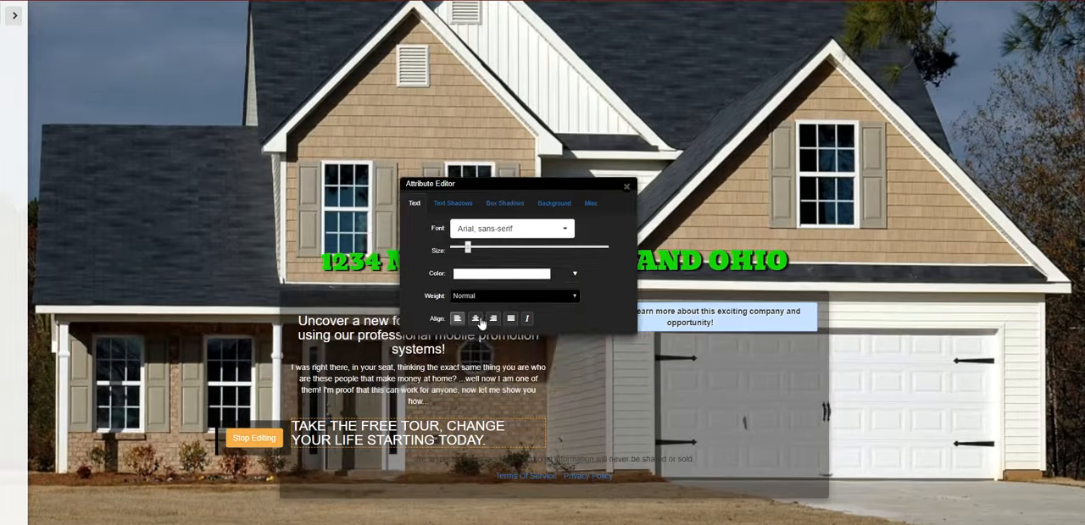
pyautogui.click(475, 319)
pyautogui.click(624, 190)
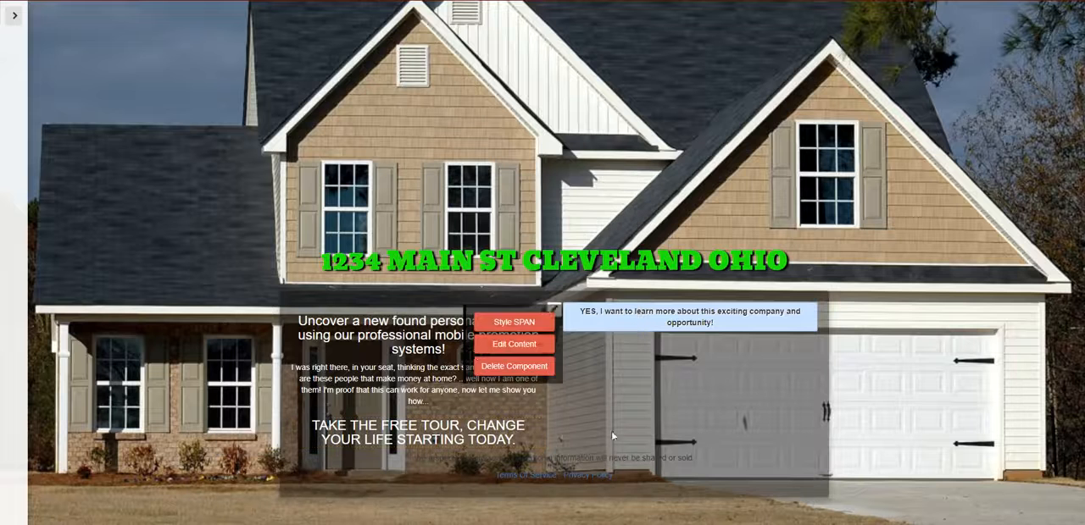
# - Replace the "Uncover a new found personal success" heading text with "5 BEDROOM 4 BATH HOME"
pyautogui.click(420, 354)
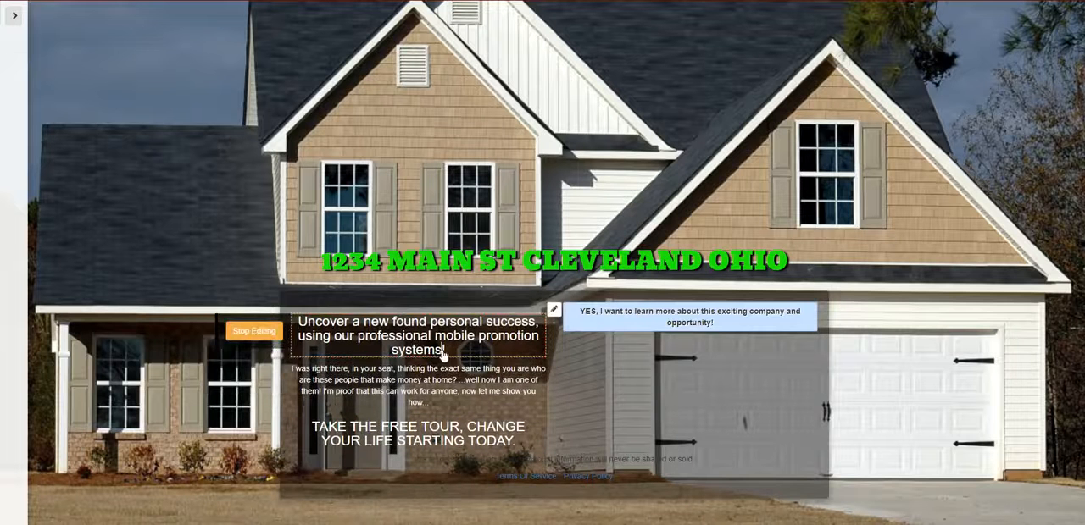
pyautogui.press('BackSpace')
pyautogui.press('BackSpace')
pyautogui.press('BackSpace')
pyautogui.press('BackSpace')
pyautogui.press('BackSpace')
pyautogui.press('BackSpace')
pyautogui.press('BackSpace')
pyautogui.press('BackSpace')
pyautogui.press('BackSpace')
pyautogui.press('BackSpace')
pyautogui.press('BackSpace')
pyautogui.press('BackSpace')
pyautogui.press('BackSpace')
pyautogui.press('BackSpace')
pyautogui.press('BackSpace')
pyautogui.press('BackSpace')
pyautogui.press('BackSpace')
pyautogui.press('BackSpace')
pyautogui.press('BackSpace')
pyautogui.press('BackSpace')
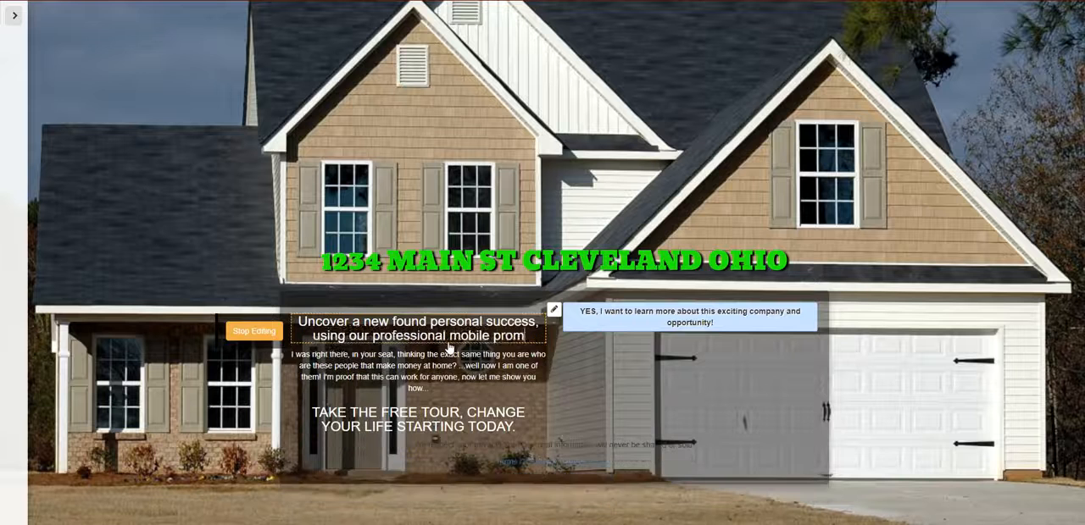
pyautogui.press('BackSpace')
pyautogui.press('BackSpace')
pyautogui.press('BackSpace')
pyautogui.press('BackSpace')
pyautogui.press('BackSpace')
pyautogui.press('BackSpace')
pyautogui.press('BackSpace')
pyautogui.press('BackSpace')
pyautogui.press('BackSpace')
pyautogui.press('BackSpace')
pyautogui.press('BackSpace')
pyautogui.press('BackSpace')
pyautogui.press('BackSpace')
pyautogui.press('BackSpace')
pyautogui.press('BackSpace')
pyautogui.press('BackSpace')
pyautogui.press('BackSpace')
pyautogui.press('BackSpace')
pyautogui.press('BackSpace')
pyautogui.press('BackSpace')
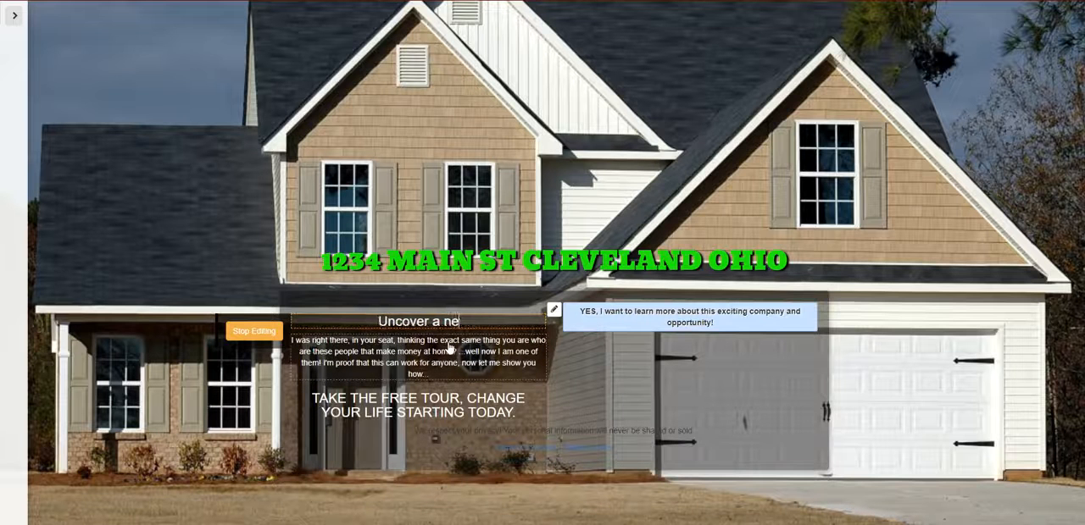
pyautogui.write('5 BE')
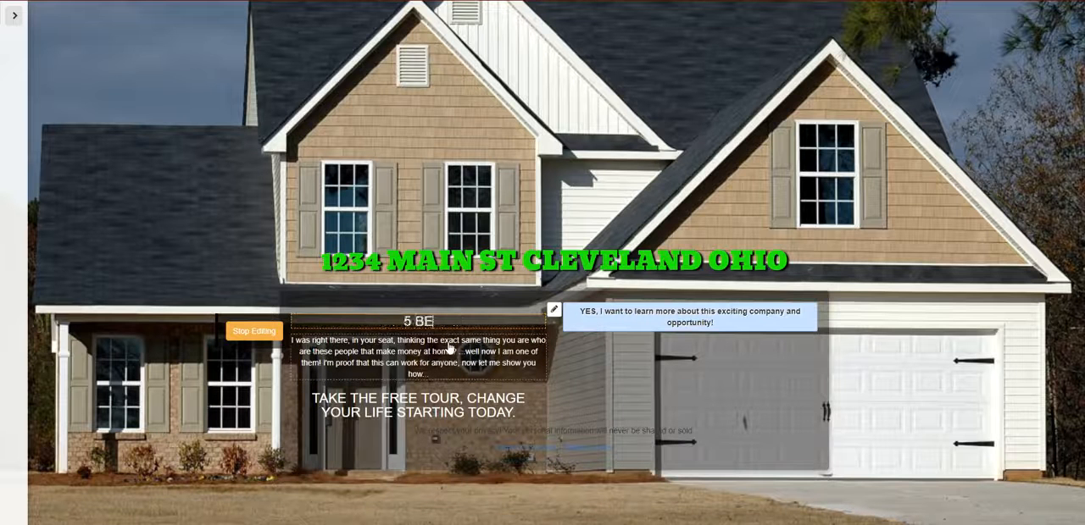
pyautogui.write('DROOM 4')
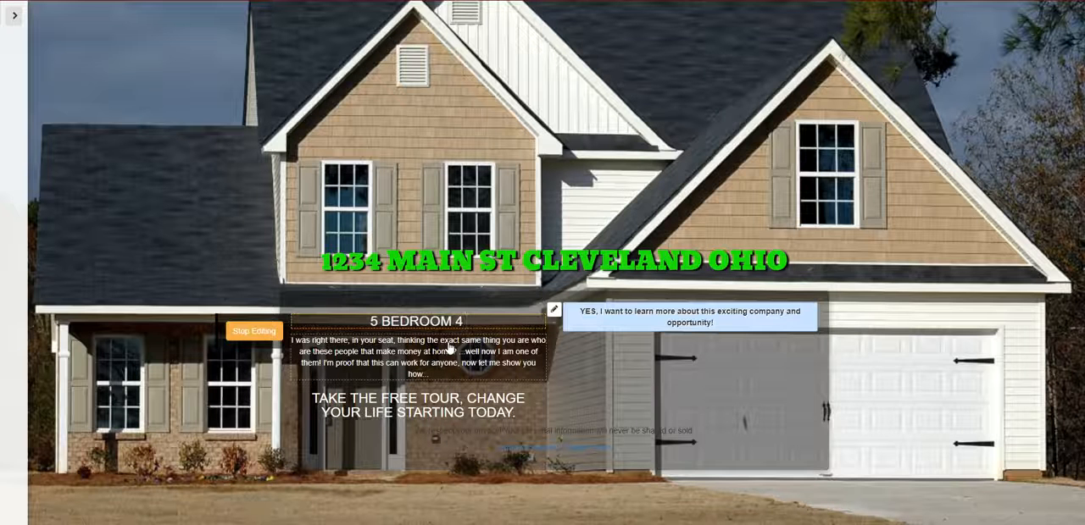
pyautogui.write(' BA')
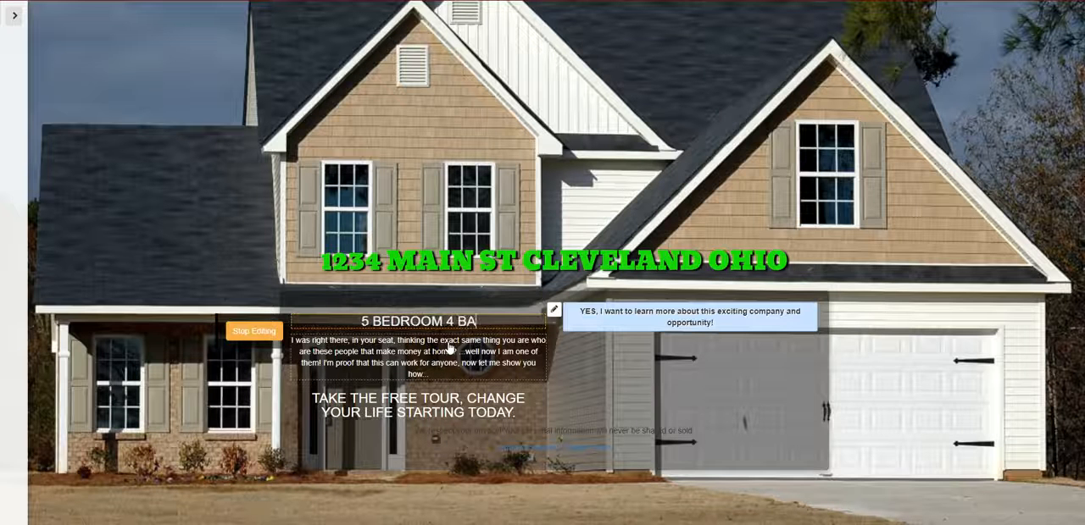
pyautogui.write('TH HOME')
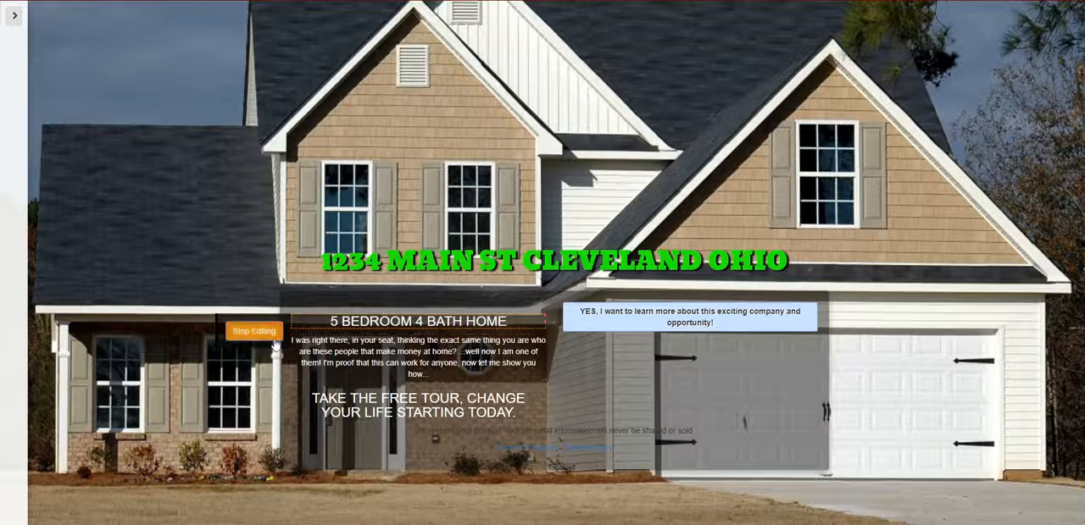
# - Open the paragraph starting "I was right there, in your seat" for content editing and delete its text from the end
pyautogui.click(339, 358)
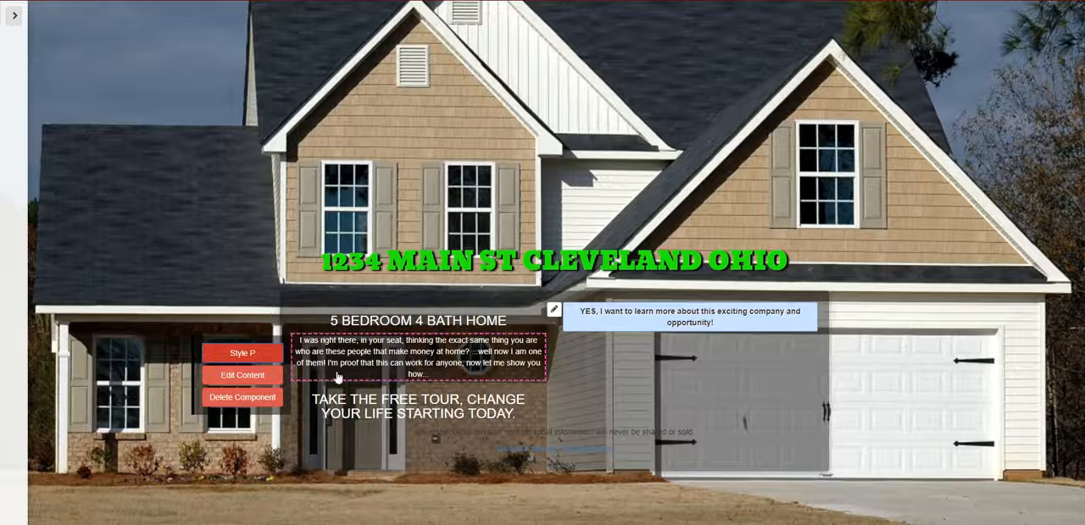
pyautogui.click(242, 375)
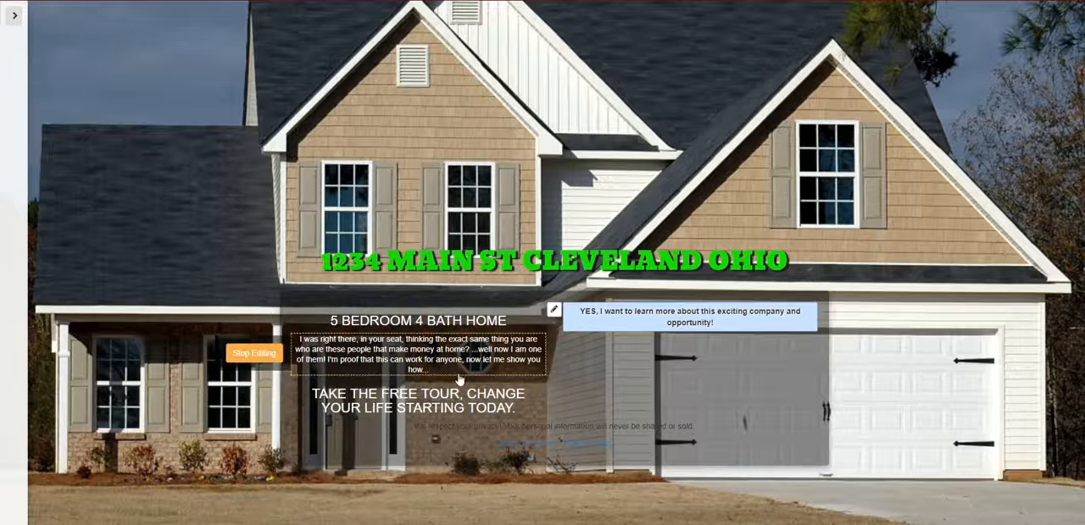
pyautogui.press('BackSpace')
pyautogui.press('BackSpace')
pyautogui.press('BackSpace')
pyautogui.press('BackSpace')
pyautogui.press('BackSpace')
pyautogui.press('BackSpace')
pyautogui.press('BackSpace')
pyautogui.press('BackSpace')
pyautogui.press('BackSpace')
pyautogui.press('BackSpace')
pyautogui.press('BackSpace')
pyautogui.press('BackSpace')
pyautogui.press('BackSpace')
pyautogui.press('BackSpace')
pyautogui.press('BackSpace')
pyautogui.press('BackSpace')
pyautogui.press('BackSpace')
pyautogui.press('BackSpace')
pyautogui.press('BackSpace')
pyautogui.press('BackSpace')
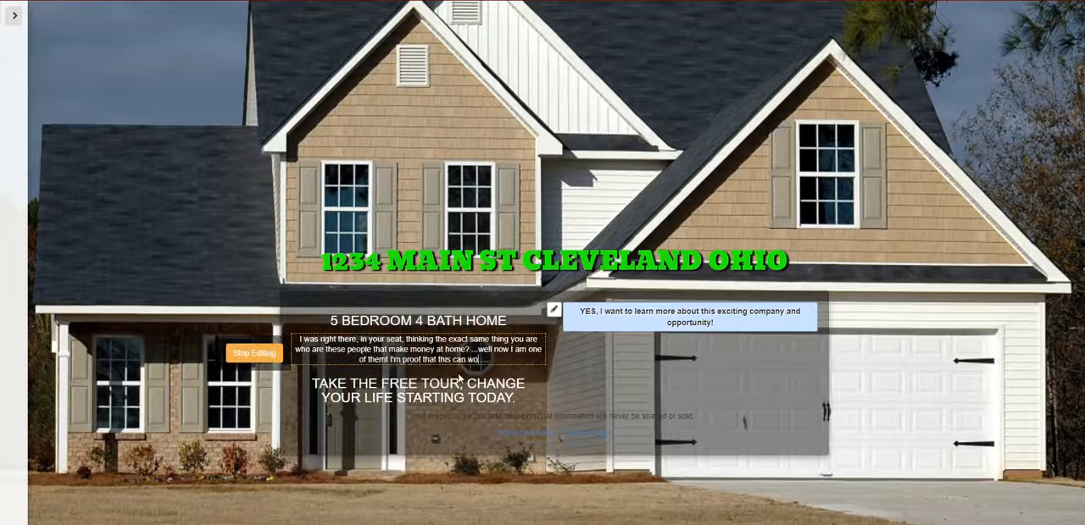
pyautogui.press('BackSpace')
pyautogui.press('BackSpace')
pyautogui.press('BackSpace')
pyautogui.press('BackSpace')
pyautogui.press('BackSpace')
pyautogui.press('BackSpace')
pyautogui.press('BackSpace')
pyautogui.press('BackSpace')
pyautogui.press('BackSpace')
pyautogui.press('BackSpace')
pyautogui.press('BackSpace')
pyautogui.press('BackSpace')
pyautogui.press('BackSpace')
pyautogui.press('BackSpace')
pyautogui.press('BackSpace')
pyautogui.press('BackSpace')
pyautogui.press('BackSpace')
pyautogui.press('BackSpace')
pyautogui.press('BackSpace')
pyautogui.press('BackSpace')
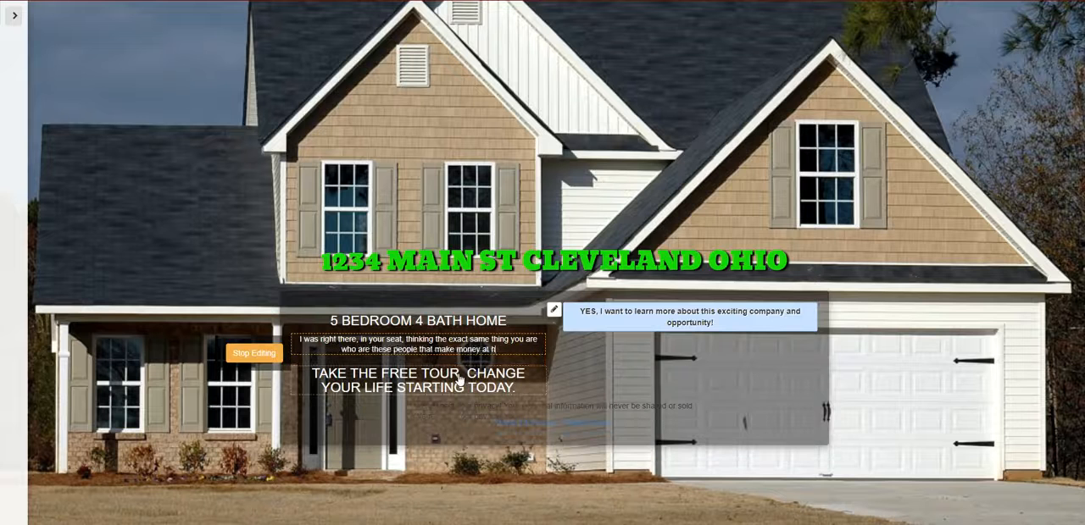
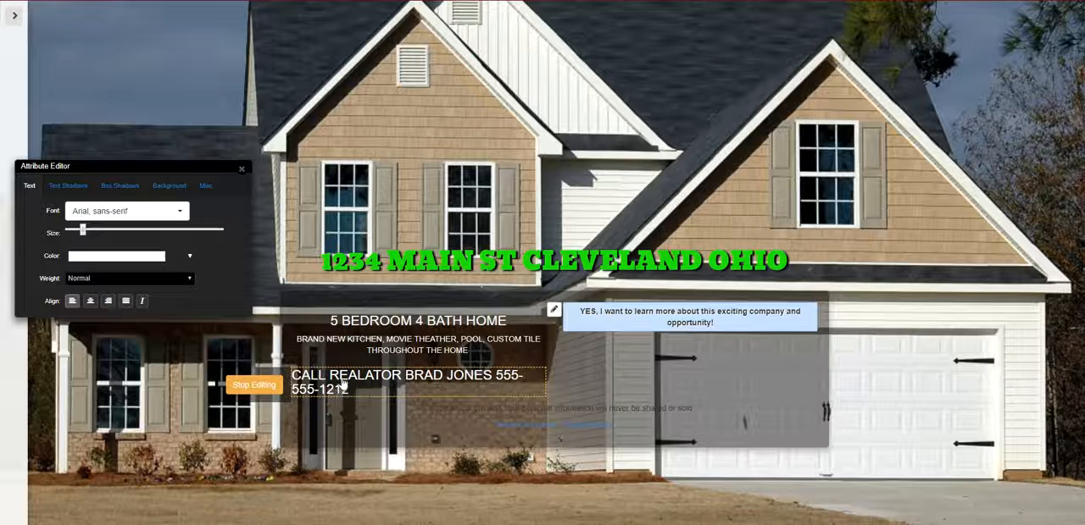
# - Center-align the realtor contact heading and slightly enlarge the text of the "BRAND NEW KITCHEN" paragraph
pyautogui.click(91, 301)
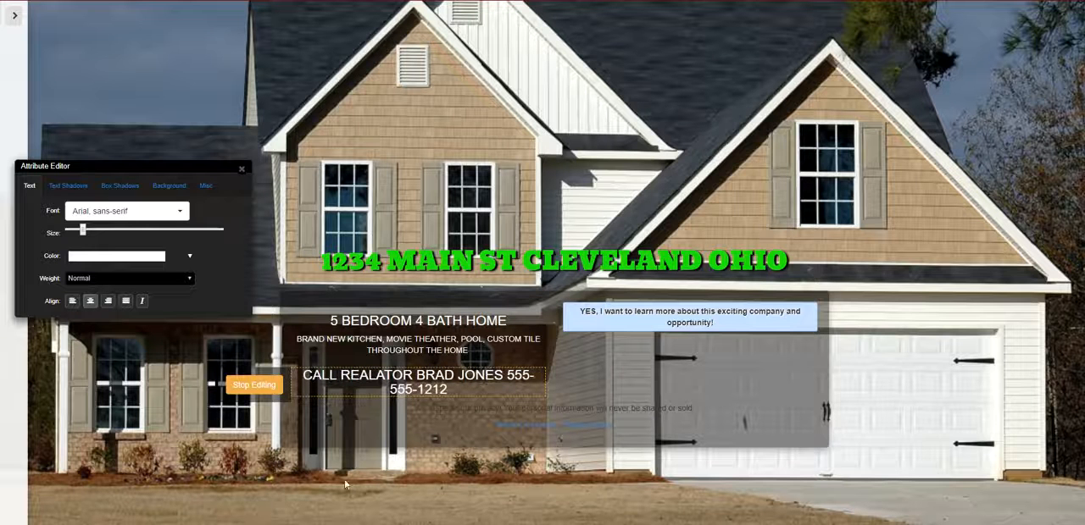
pyautogui.click(255, 385)
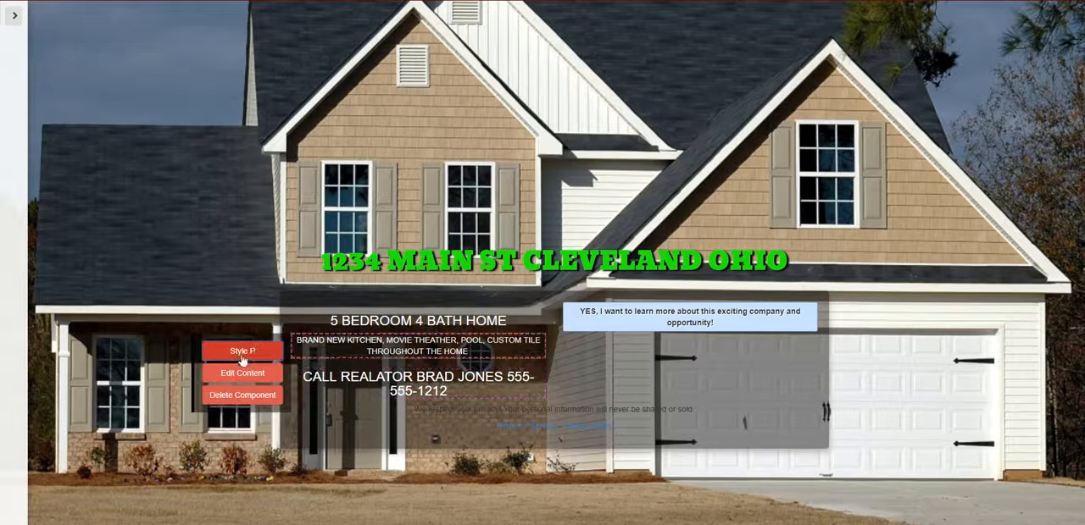
pyautogui.click(242, 351)
pyautogui.moveTo(354, 437); pyautogui.dragTo(364, 435)
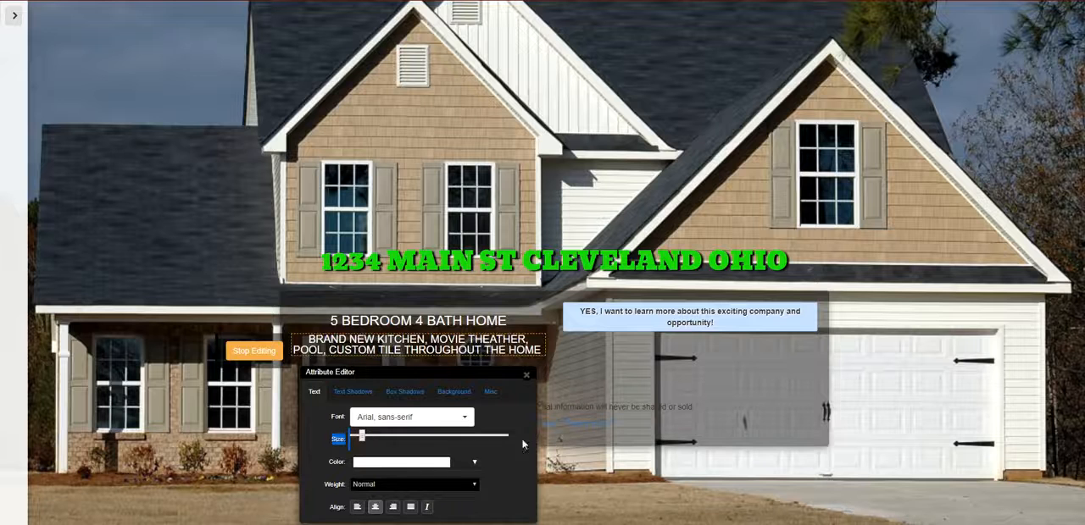
pyautogui.click(525, 375)
# - Copy the green text color code #23f30e from the "1234 MAIN ST CLEVELAND OHIO" headline's style settings
pyautogui.moveTo(462, 388)
pyautogui.moveTo(373, 265)
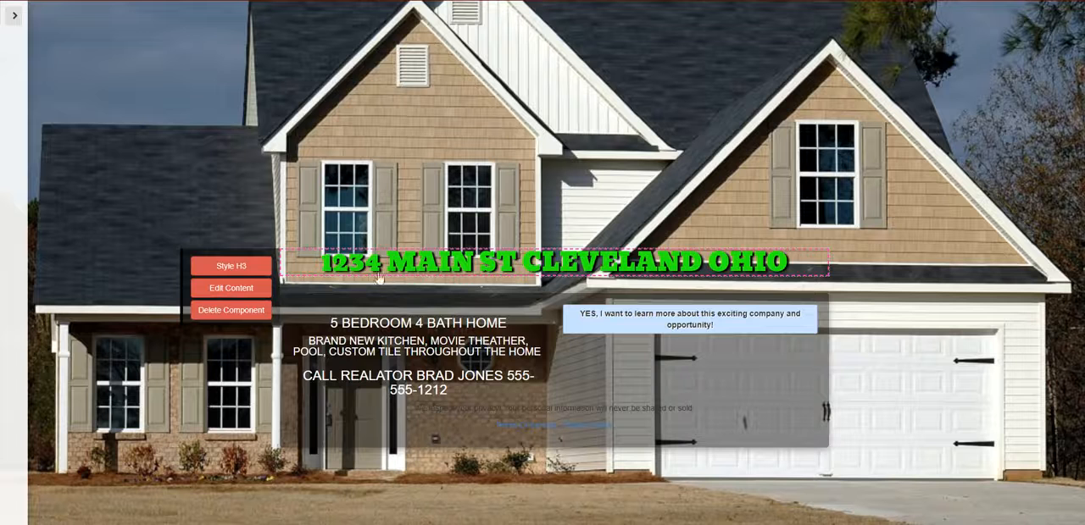
pyautogui.click(242, 266)
pyautogui.click(390, 380)
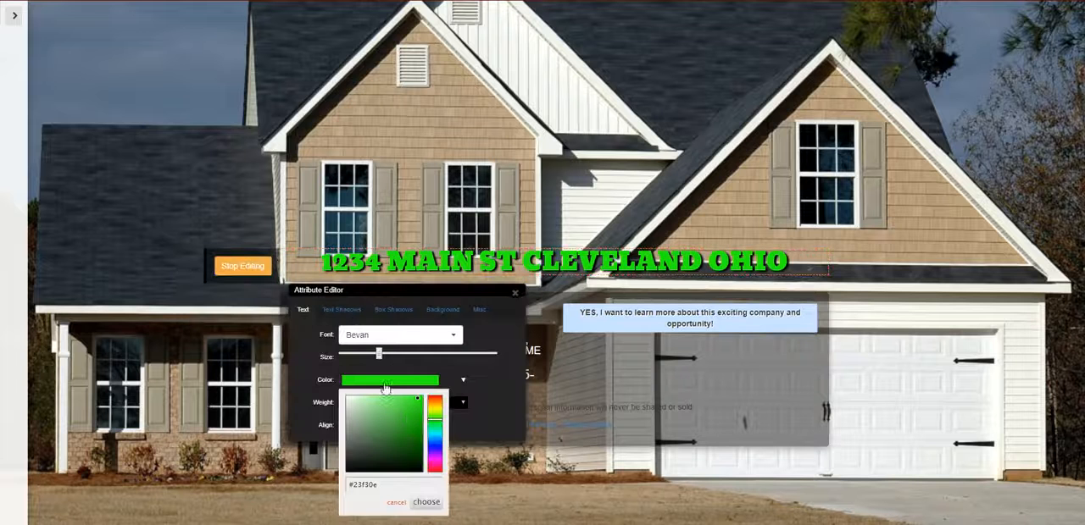
pyautogui.moveTo(390, 484); pyautogui.dragTo(343, 490)
pyautogui.rightClick(371, 491)
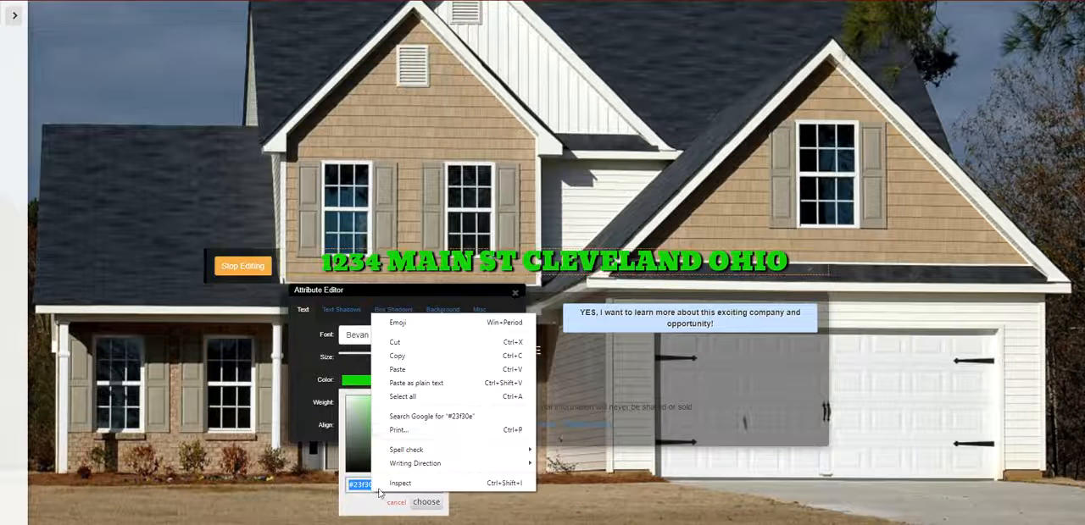
pyautogui.click(500, 356)
pyautogui.click(514, 293)
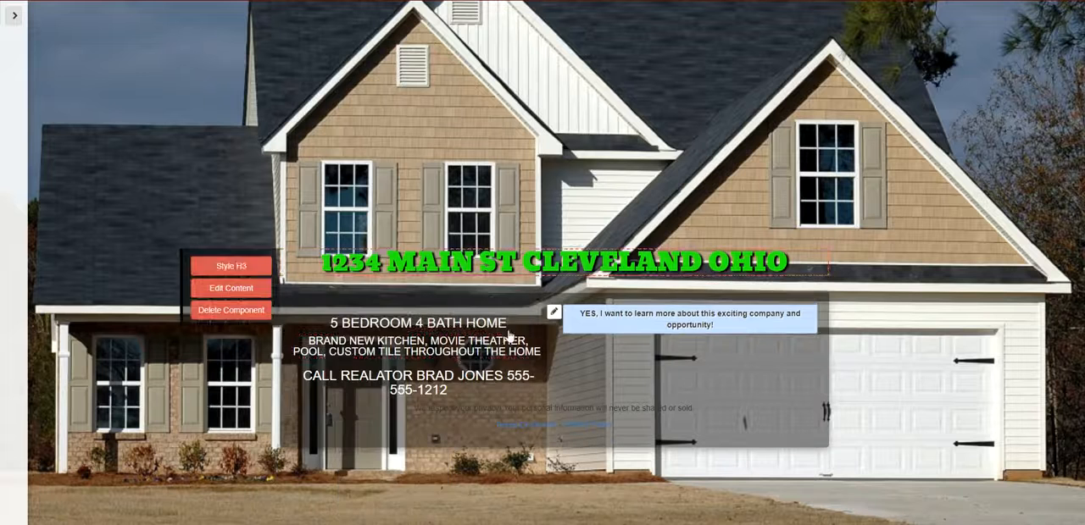
# - Set the "BRAND NEW KITCHEN" paragraph's text color to the copied green #23f30e
pyautogui.moveTo(356, 345)
pyautogui.click(284, 354)
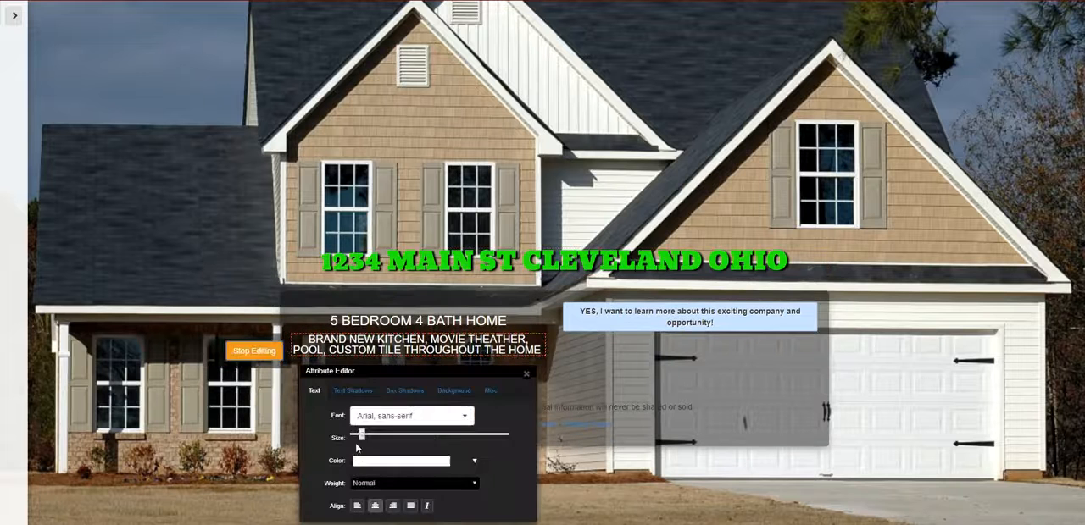
pyautogui.click(360, 462)
pyautogui.click(327, 437)
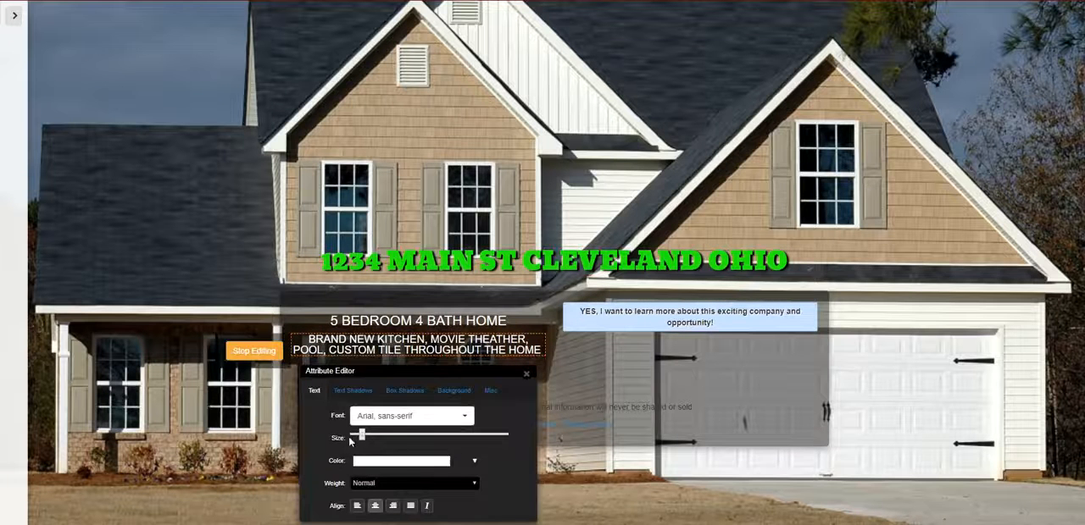
pyautogui.click(401, 461)
pyautogui.moveTo(389, 429); pyautogui.dragTo(361, 426)
pyautogui.rightClick(365, 428)
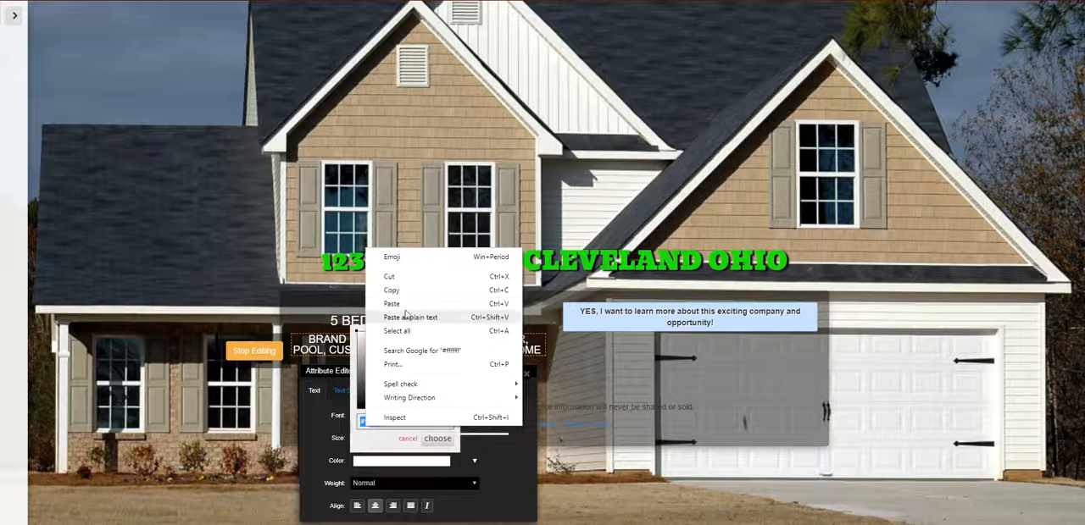
pyautogui.click(398, 303)
pyautogui.click(434, 439)
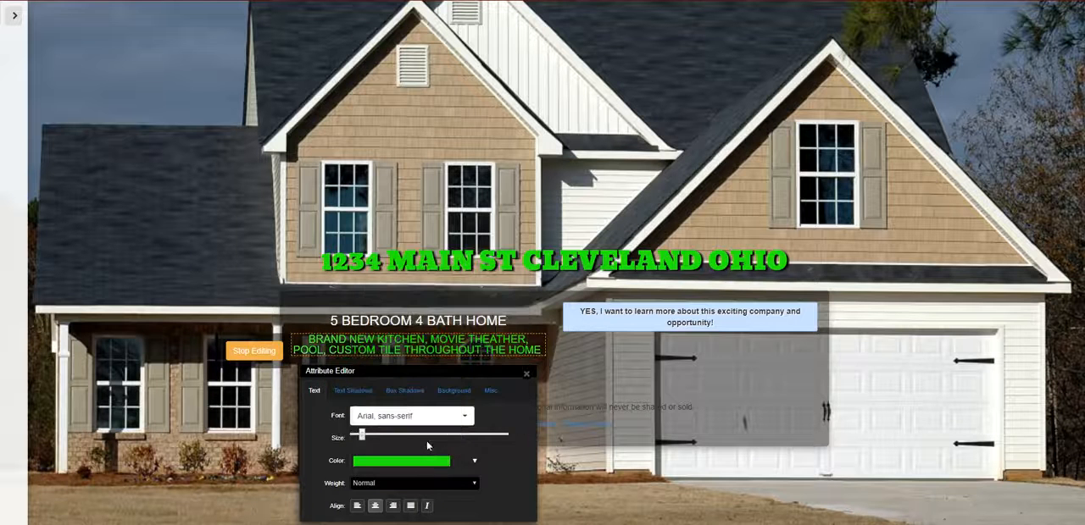
pyautogui.click(526, 374)
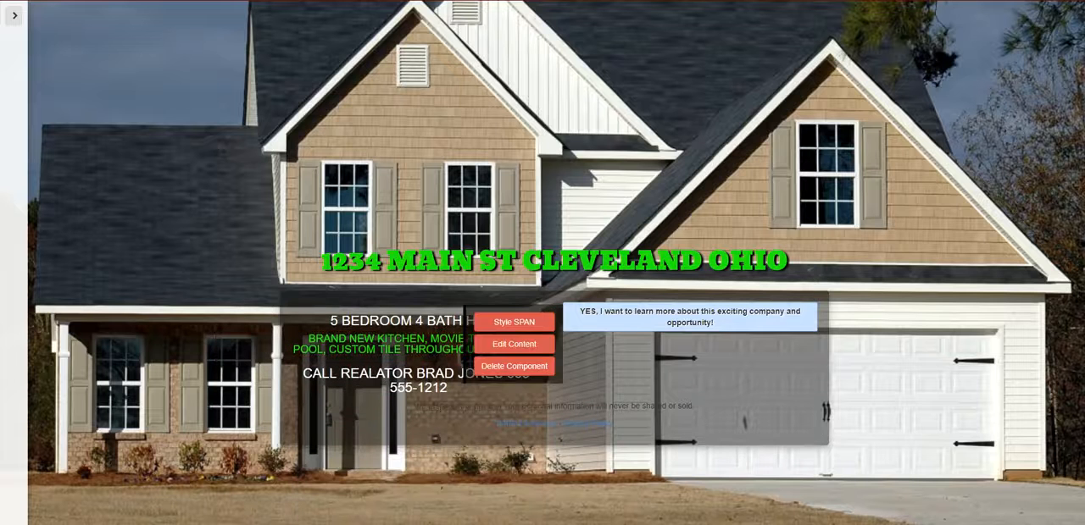
# - Replace "exciting company" with "home" in the "YES, I want to learn more" banner text
pyautogui.moveTo(614, 332)
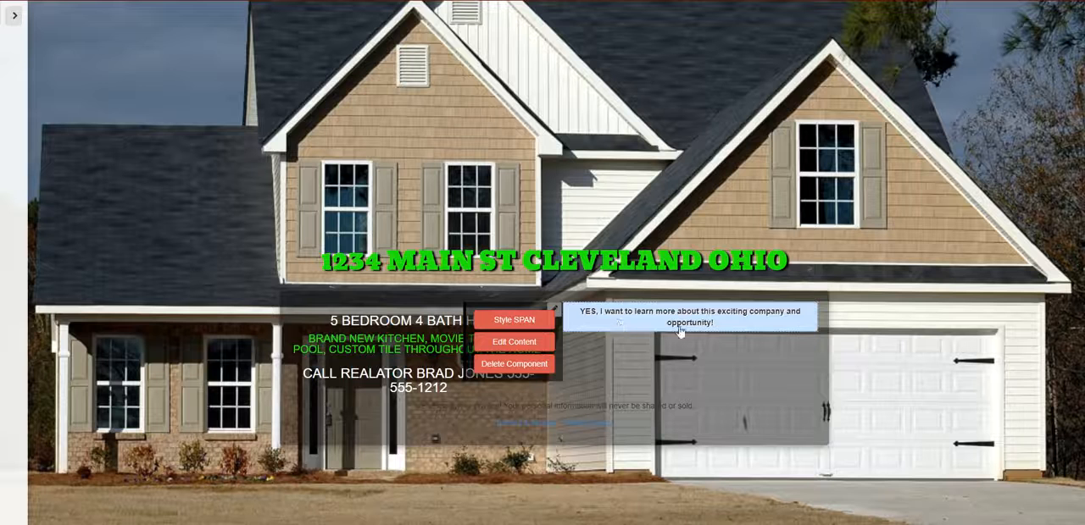
pyautogui.click(513, 341)
pyautogui.click(725, 333)
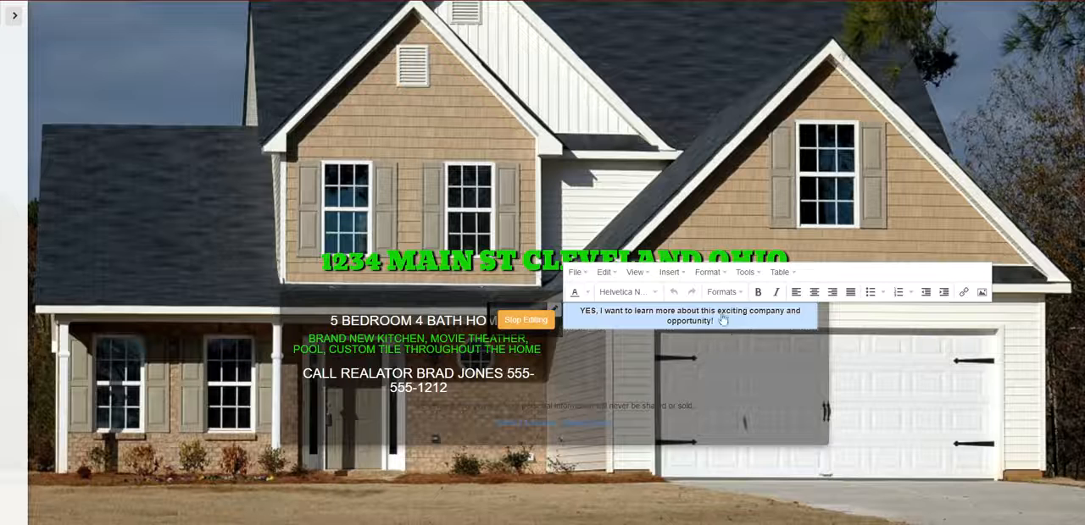
pyautogui.click(786, 312)
pyautogui.press('BackSpace')
pyautogui.press('BackSpace')
pyautogui.press('BackSpace')
pyautogui.press('BackSpace')
pyautogui.press('BackSpace')
pyautogui.press('BackSpace')
pyautogui.press('BackSpace')
pyautogui.press('BackSpace')
pyautogui.press('BackSpace')
pyautogui.press('BackSpace')
pyautogui.press('BackSpace')
pyautogui.press('BackSpace')
pyautogui.press('BackSpace')
pyautogui.press('BackSpace')
pyautogui.press('BackSpace')
pyautogui.press('BackSpace')
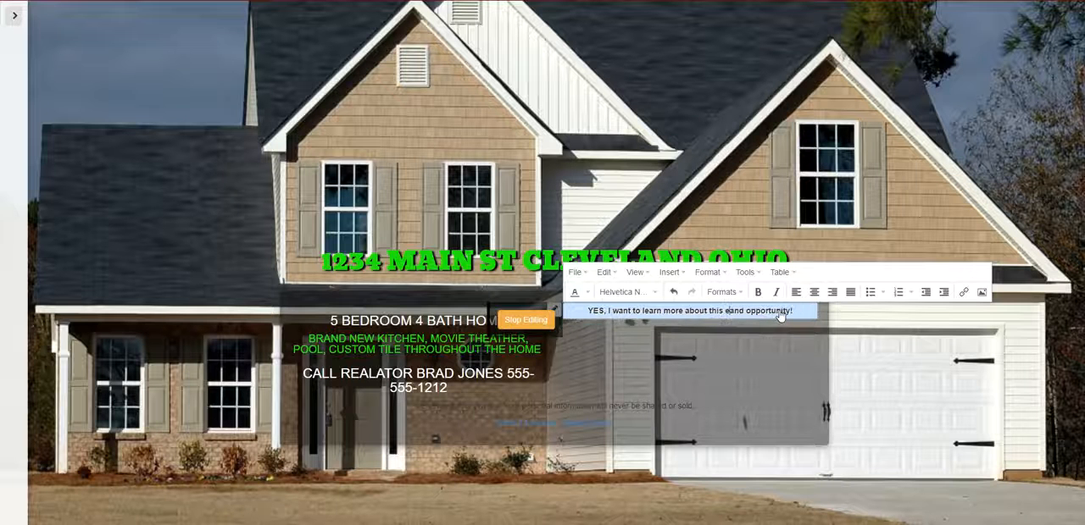
pyautogui.press('BackSpace')
pyautogui.write('HOME')
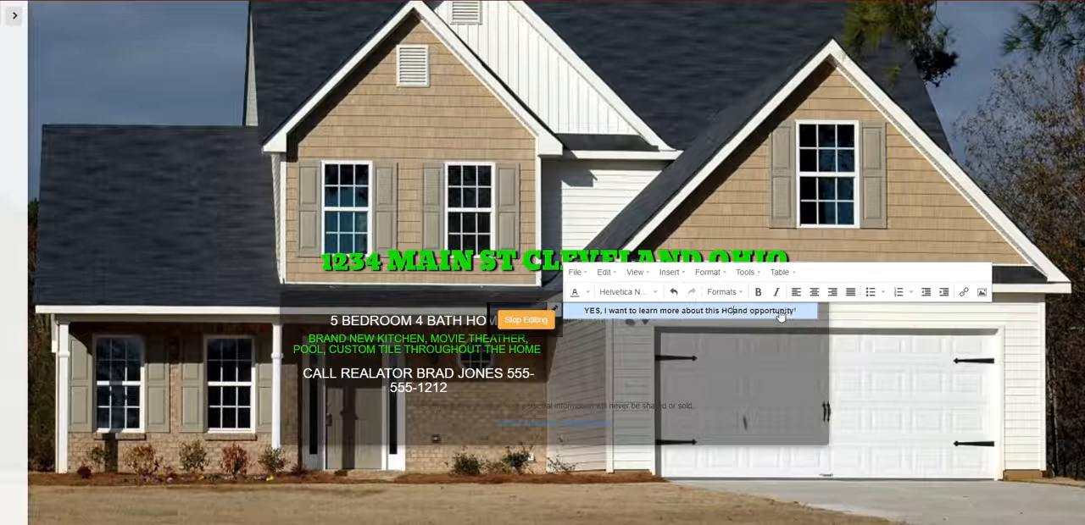
pyautogui.press('BackSpace')
pyautogui.press('BackSpace')
pyautogui.press('BackSpace')
pyautogui.press('BackSpace')
pyautogui.write('home')
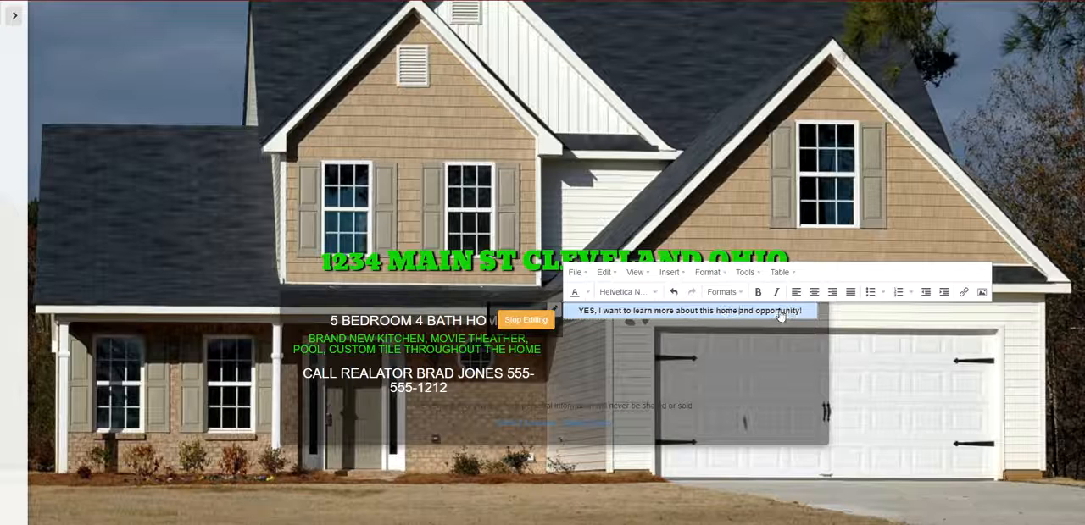
# - Remove "and opportunity!" from the end of the "YES, I want to learn more" banner text and finish editing it
pyautogui.press('Delete')
pyautogui.press('Delete')
pyautogui.press('Delete')
pyautogui.press('Delete')
pyautogui.press('Delete')
pyautogui.press('Delete')
pyautogui.press('Delete')
pyautogui.press('Delete')
pyautogui.press('Delete')
pyautogui.press('Delete')
pyautogui.press('Delete')
pyautogui.press('Delete')
pyautogui.press('Delete')
pyautogui.press('Delete')
pyautogui.press('Delete')
pyautogui.press('Delete')
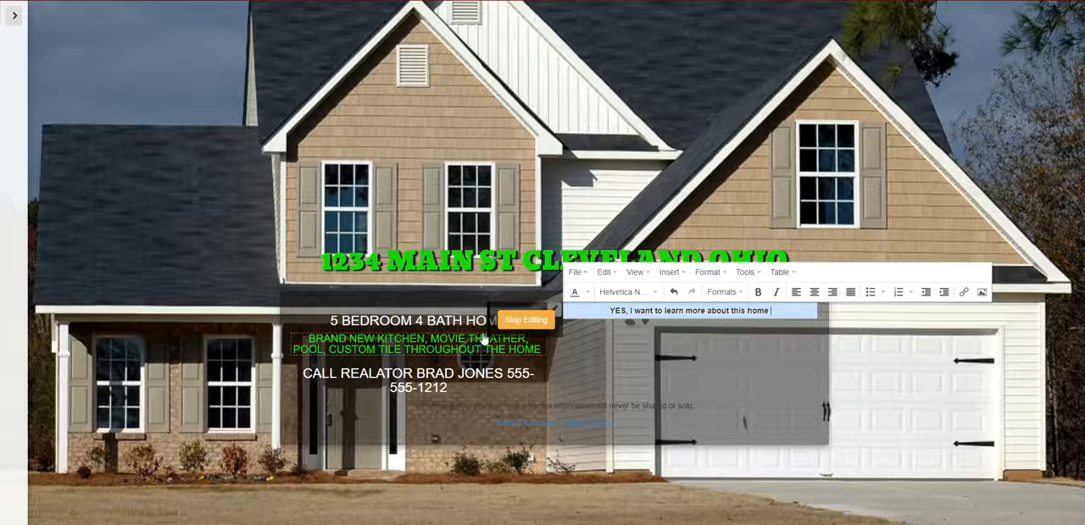
pyautogui.click(525, 319)
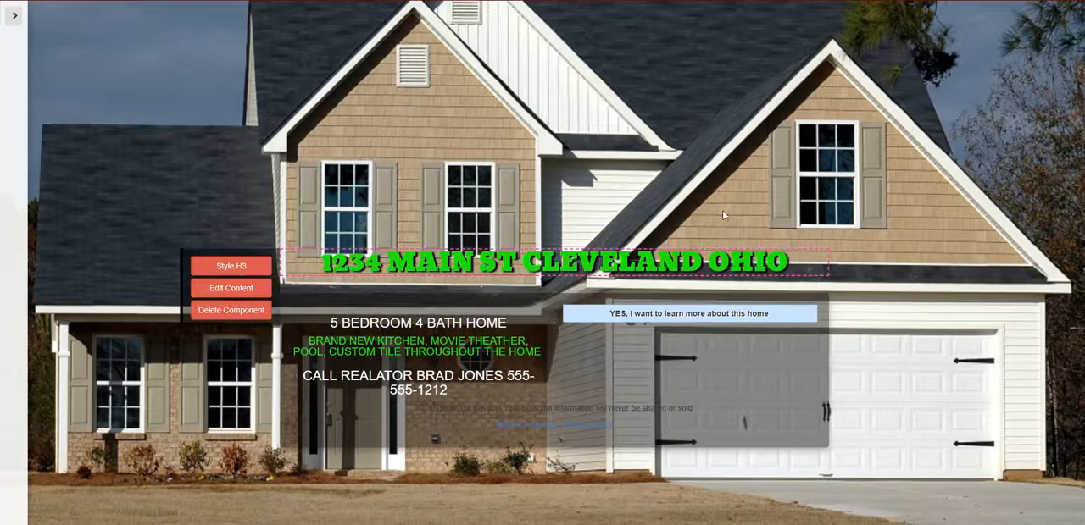
pyautogui.moveTo(584, 321)
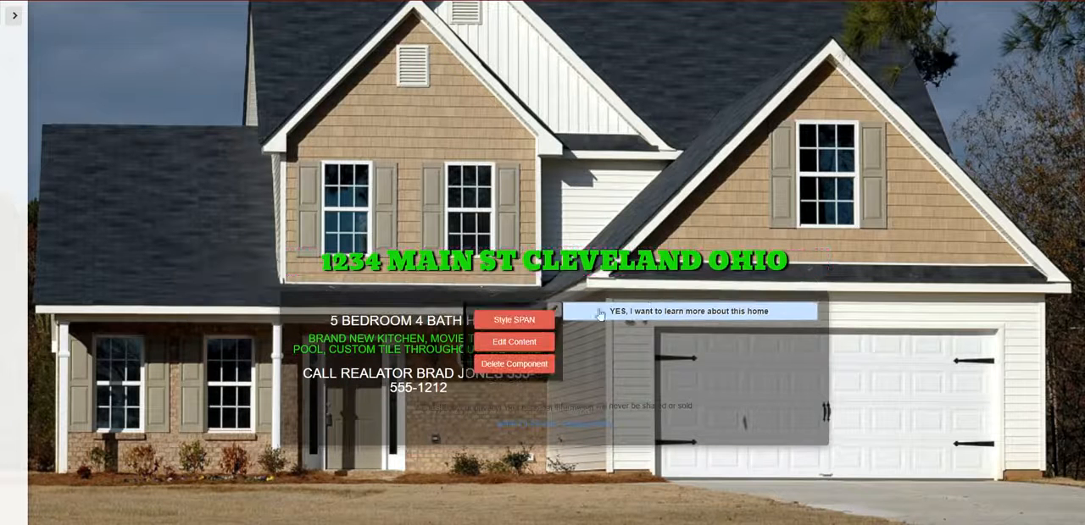
pyautogui.click(515, 320)
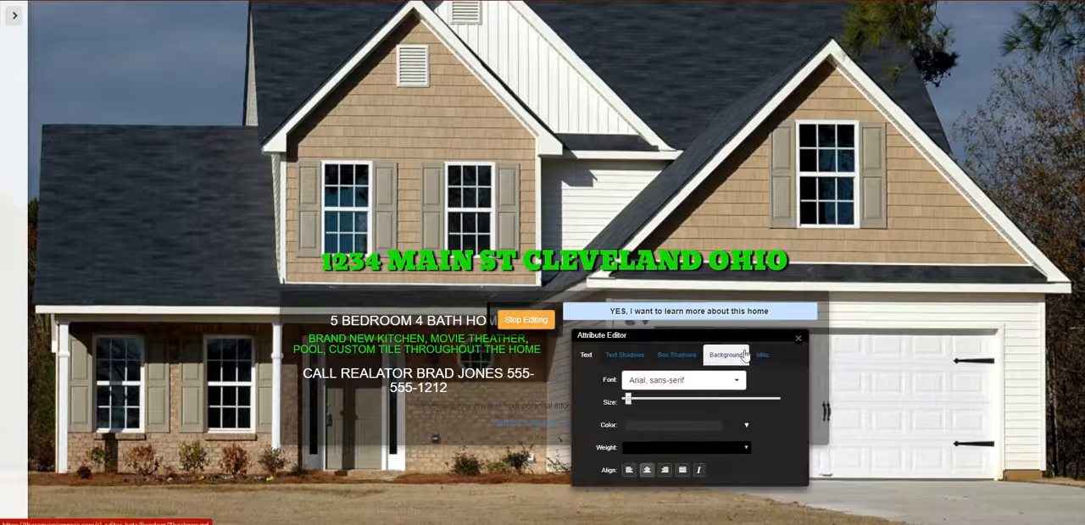
pyautogui.click(725, 355)
pyautogui.click(703, 382)
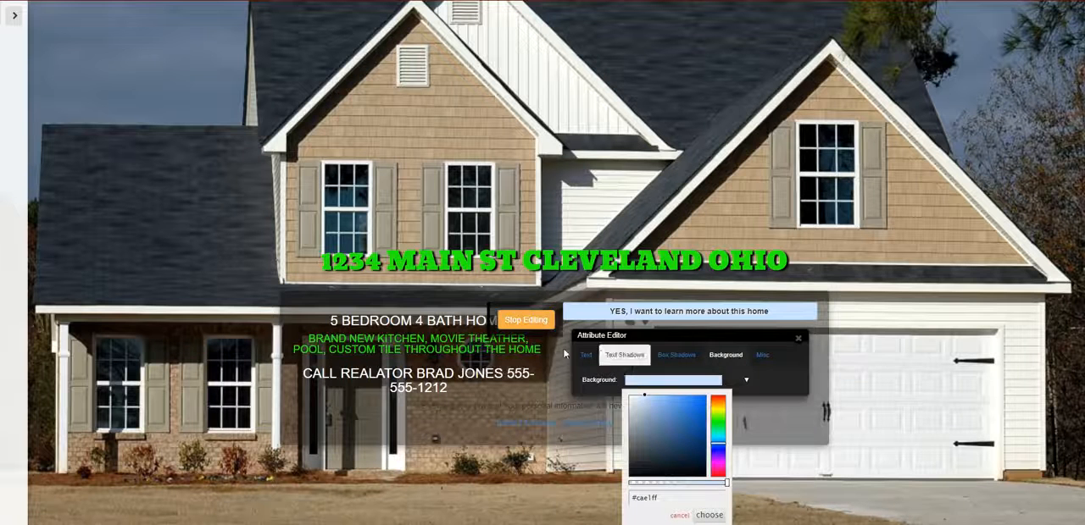
pyautogui.click(513, 321)
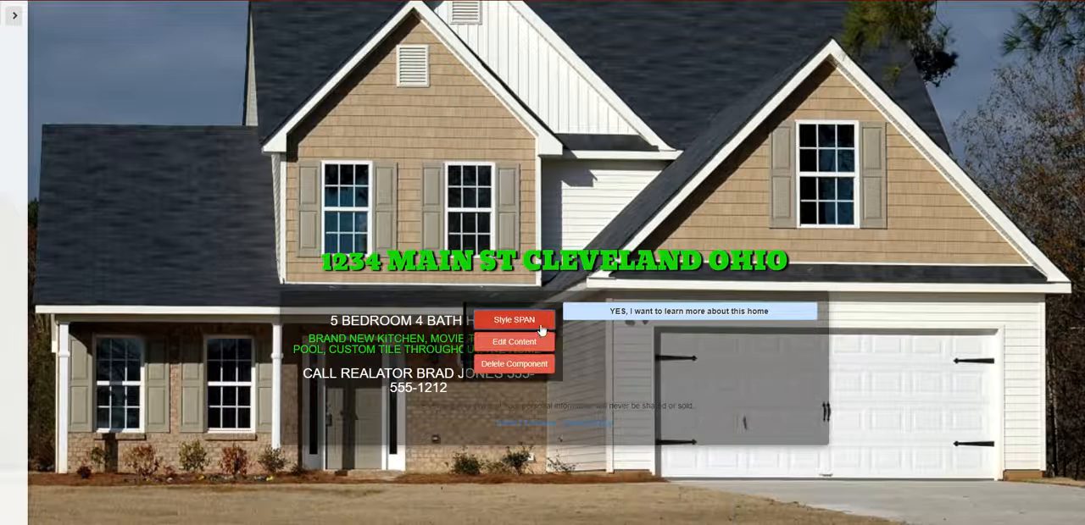
# - Set the background color of the "YES, I want to learn more about this home" banner to the copied green #23f30e
pyautogui.click(541, 329)
pyautogui.moveTo(668, 278); pyautogui.dragTo(500, 115)
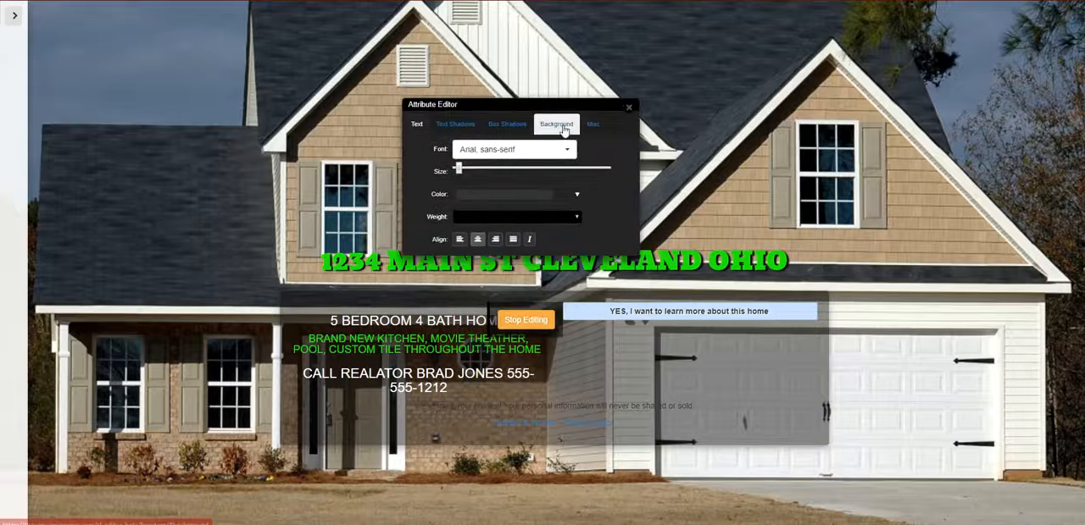
pyautogui.click(564, 127)
pyautogui.click(548, 151)
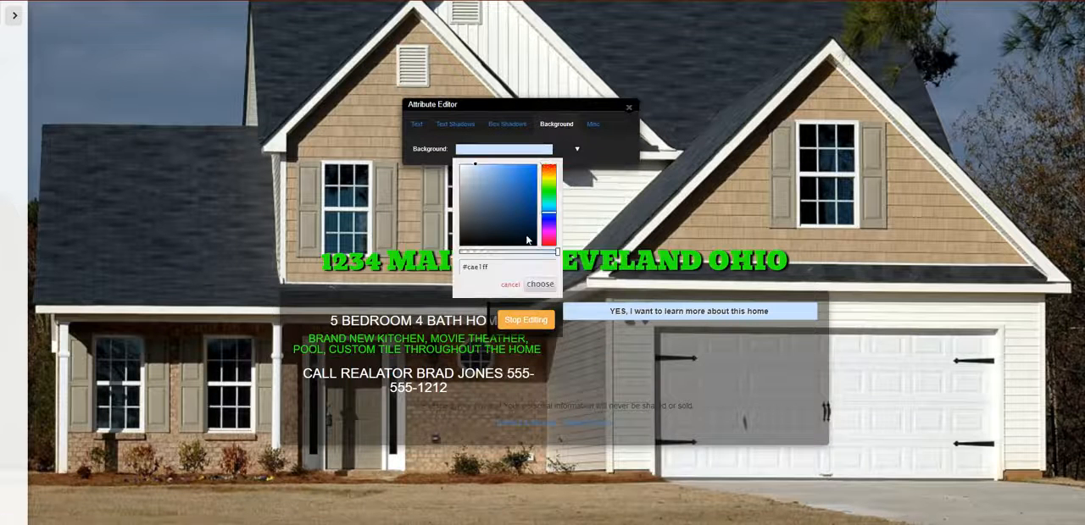
pyautogui.moveTo(500, 265); pyautogui.dragTo(454, 268)
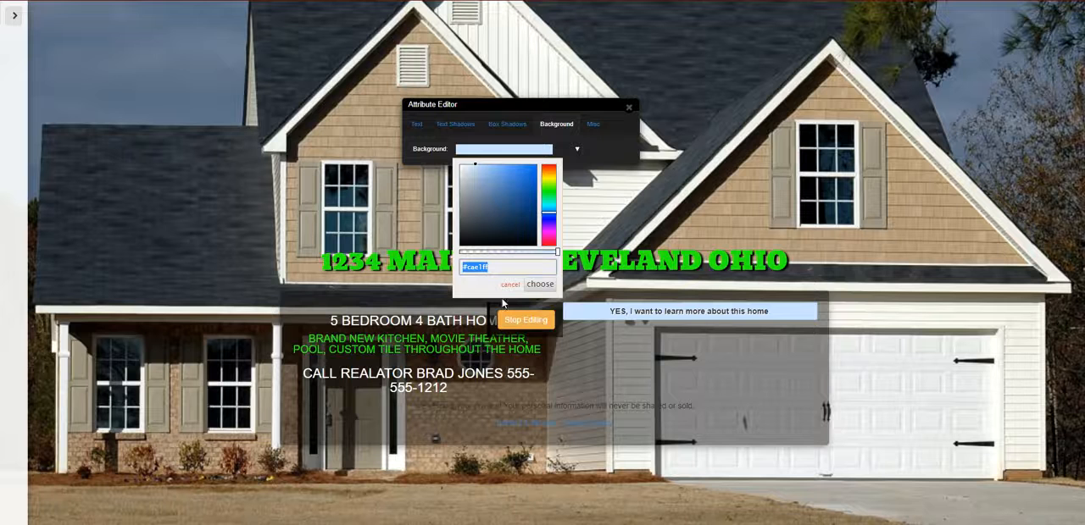
pyautogui.hotkey('ctrl', 'v')
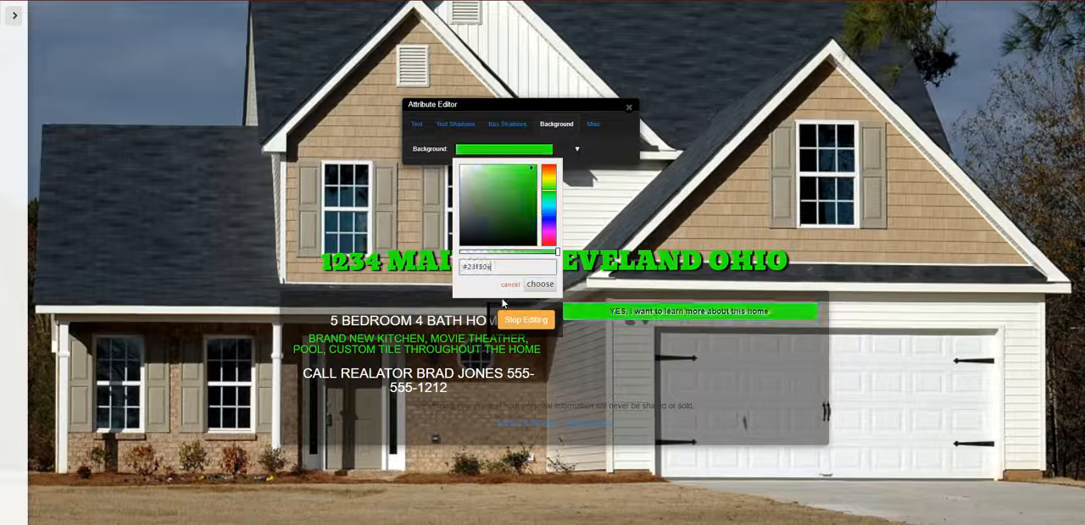
pyautogui.click(549, 287)
pyautogui.click(629, 107)
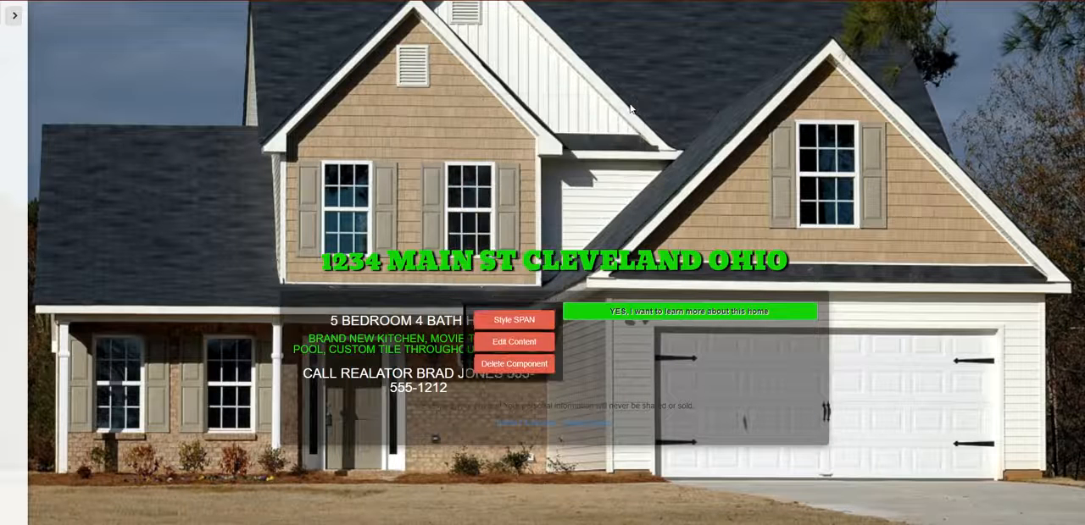
# - Title the lander "buy home", set its page name to "buyhome", and save the lander
pyautogui.click(13, 16)
pyautogui.moveTo(75, 70); pyautogui.dragTo(10, 82)
pyautogui.write('bj')
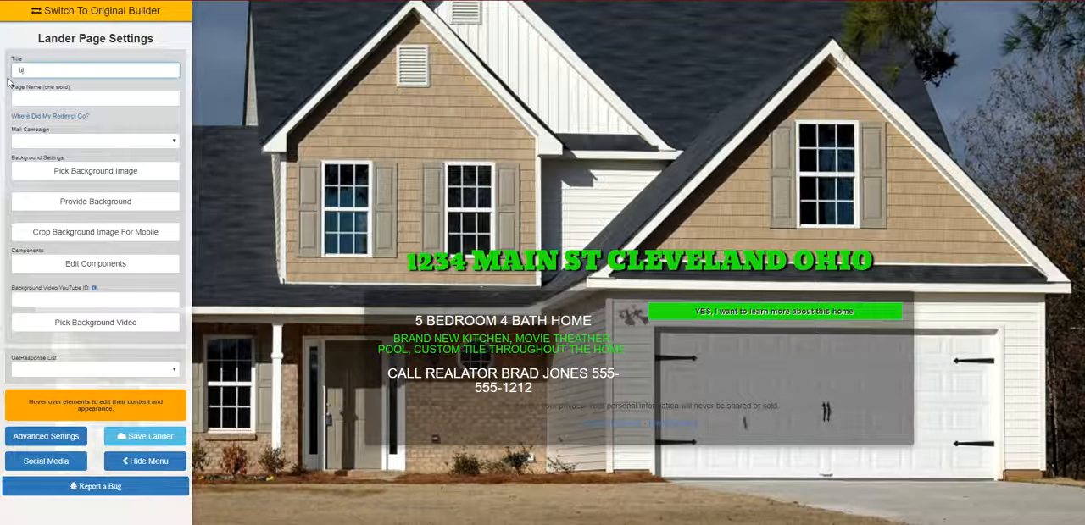
pyautogui.click(49, 98)
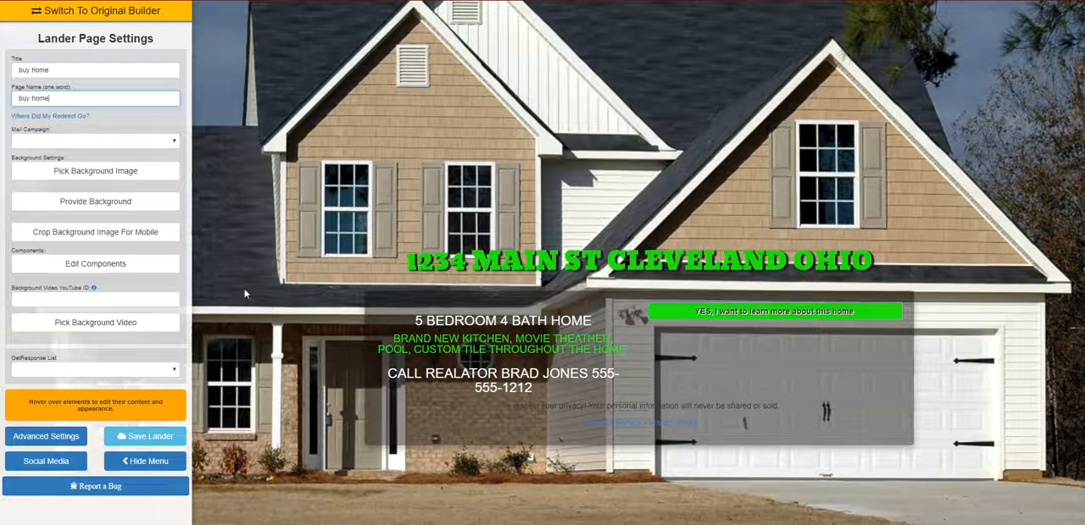
pyautogui.click(137, 437)
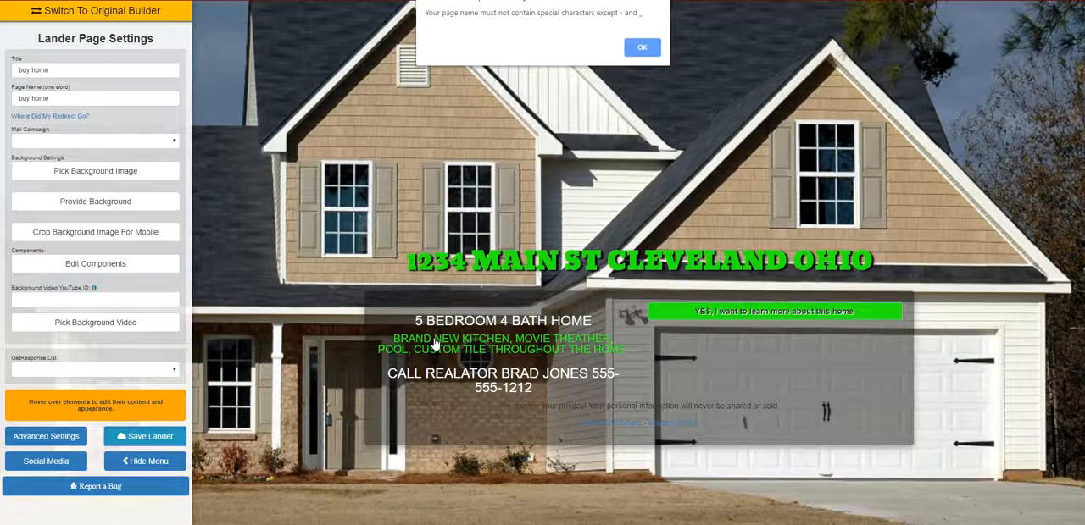
pyautogui.click(637, 49)
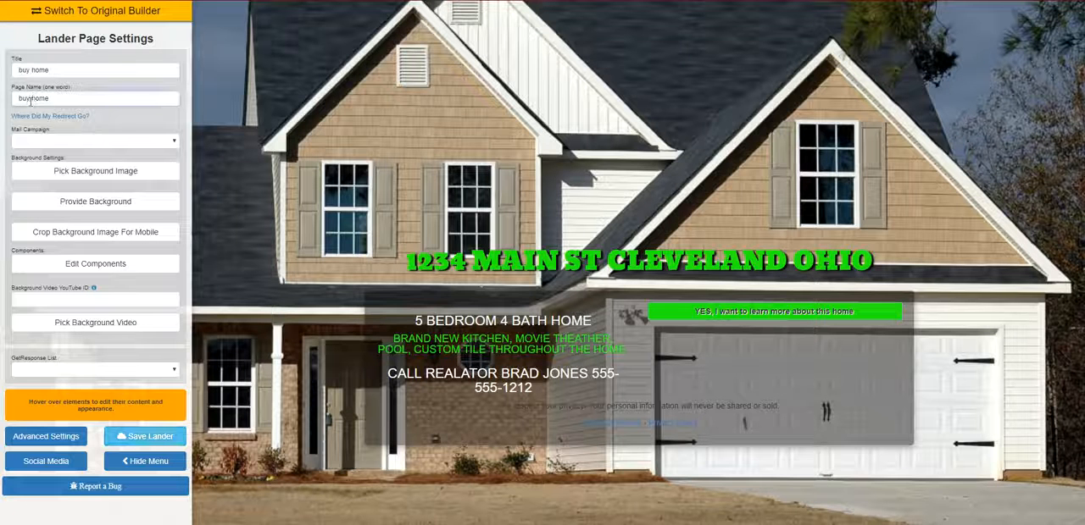
pyautogui.click(143, 437)
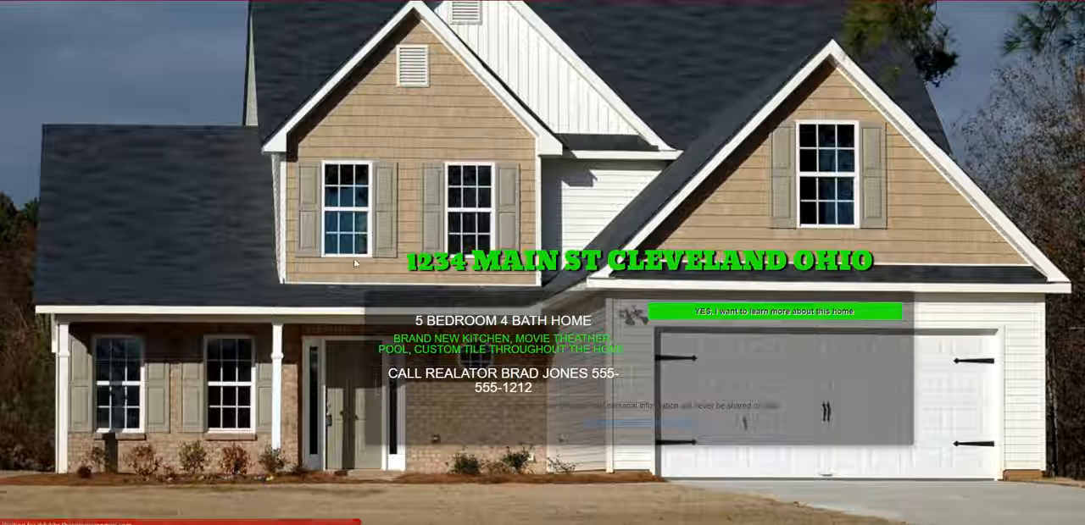
# - Add the full name, email and phone form component below the green banner and open its content settings
pyautogui.click(121, 262)
pyautogui.moveTo(958, 339); pyautogui.dragTo(766, 398)
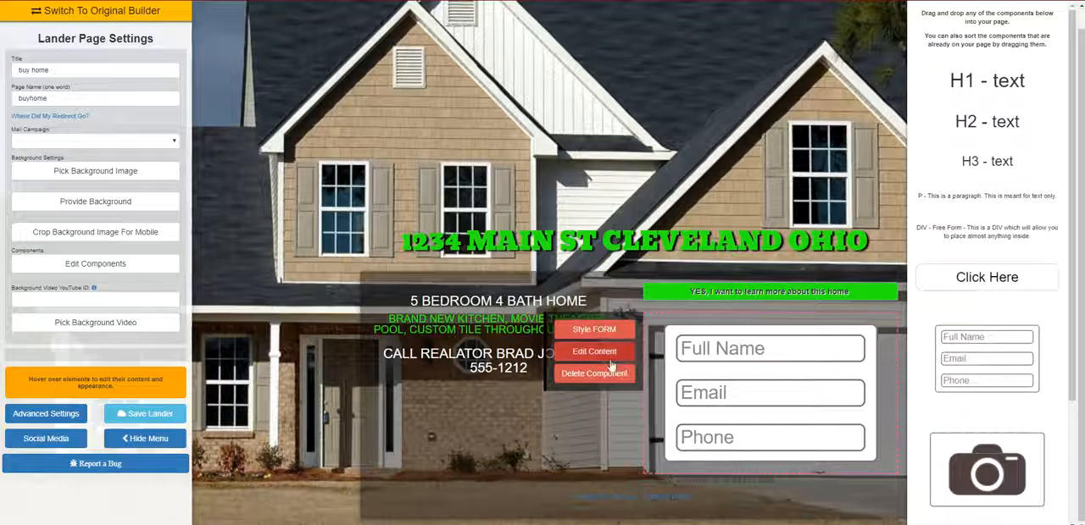
pyautogui.click(606, 351)
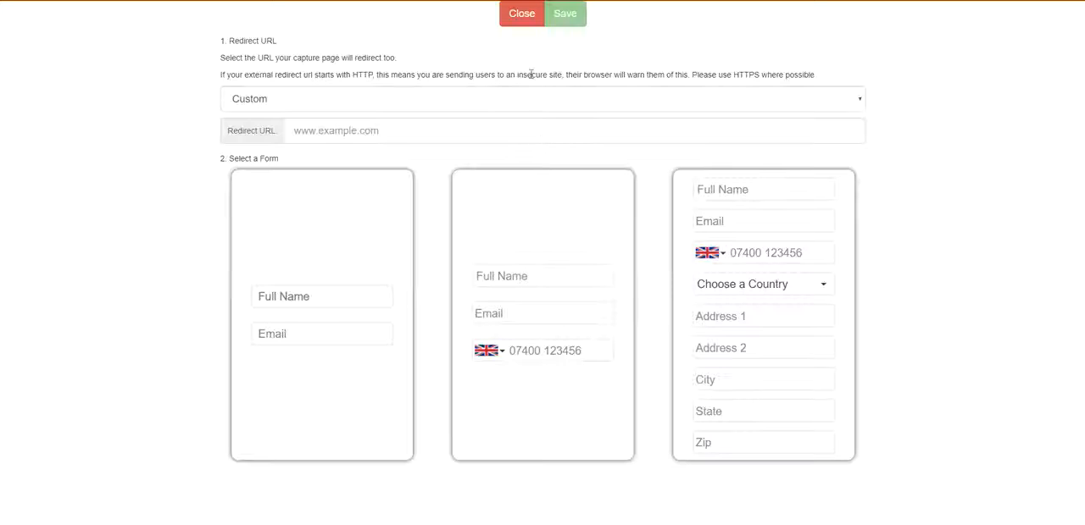
# - Choose the form with full name, email and phone fields for the form component and save its settings
pyautogui.click(447, 129)
pyautogui.click(582, 269)
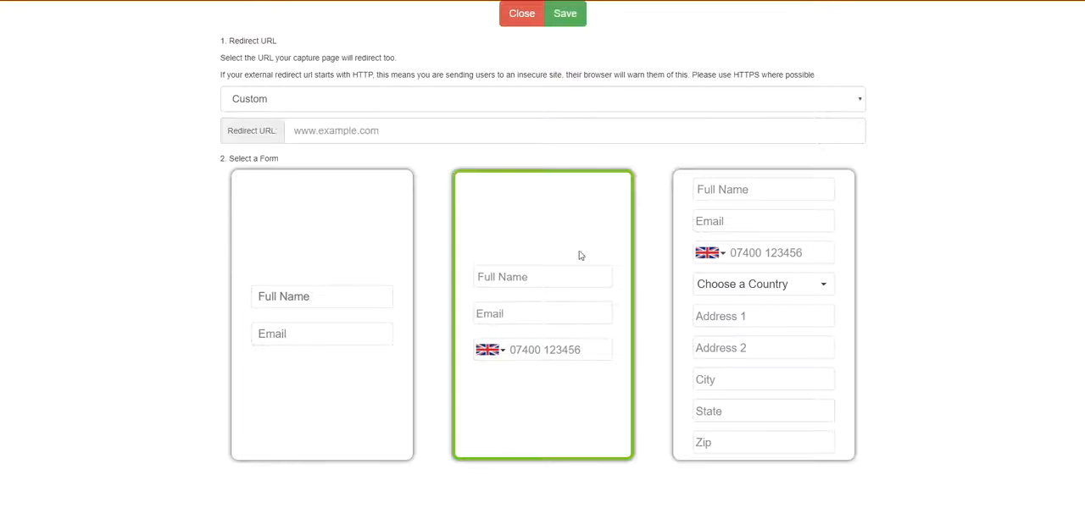
pyautogui.click(569, 15)
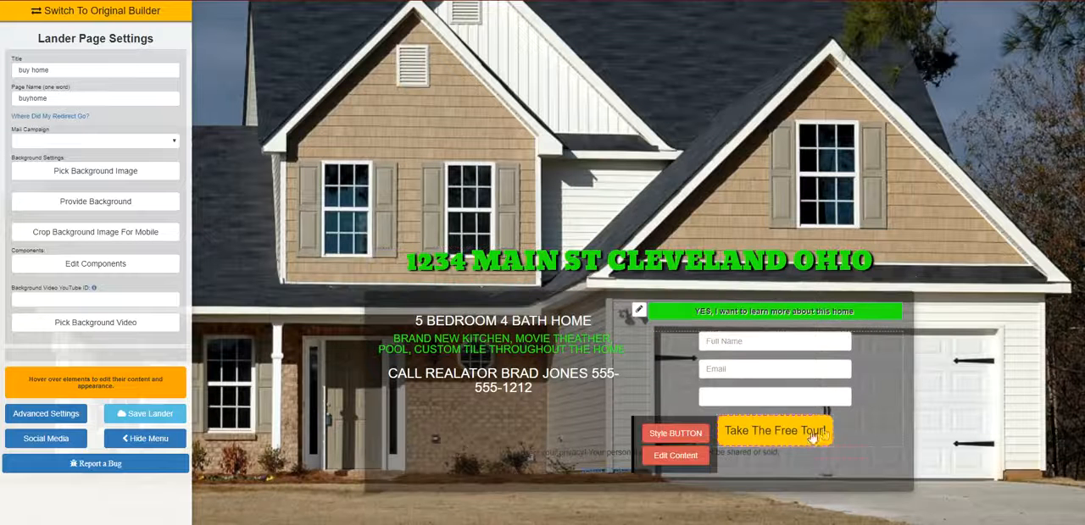
# - Hide the page settings menu and set the "Take The Free Tour!" button's background color to the copied green #23f30e
pyautogui.moveTo(818, 445)
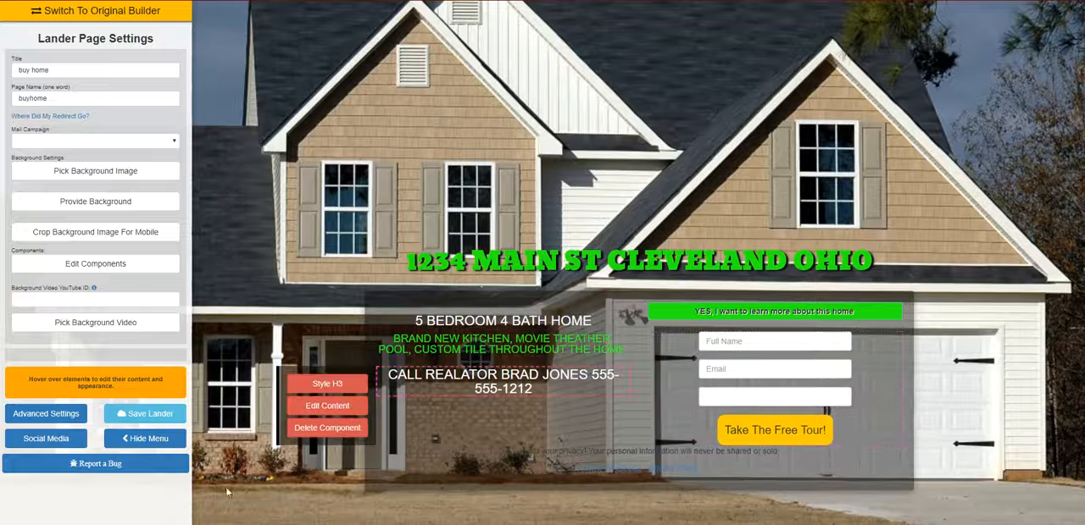
pyautogui.click(144, 438)
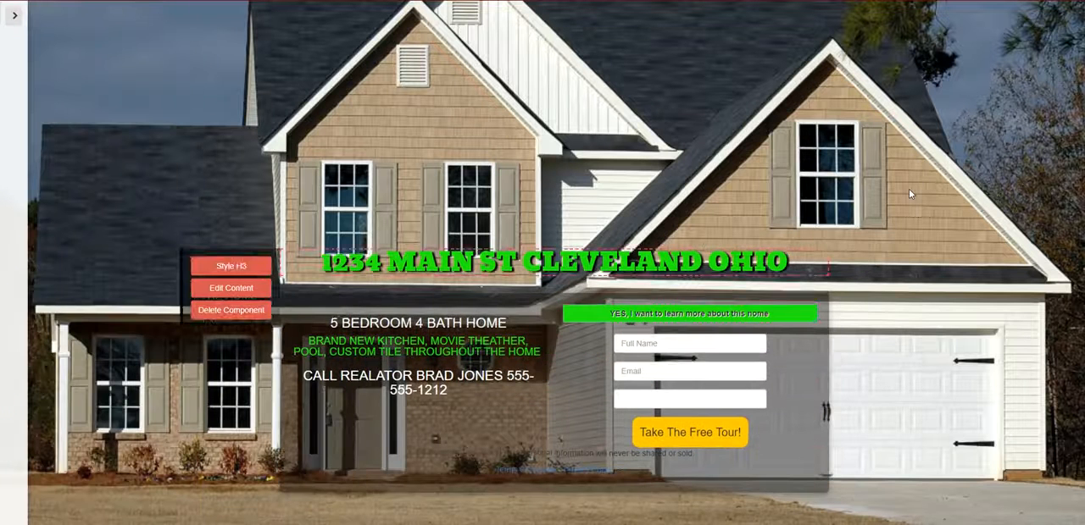
pyautogui.moveTo(744, 370)
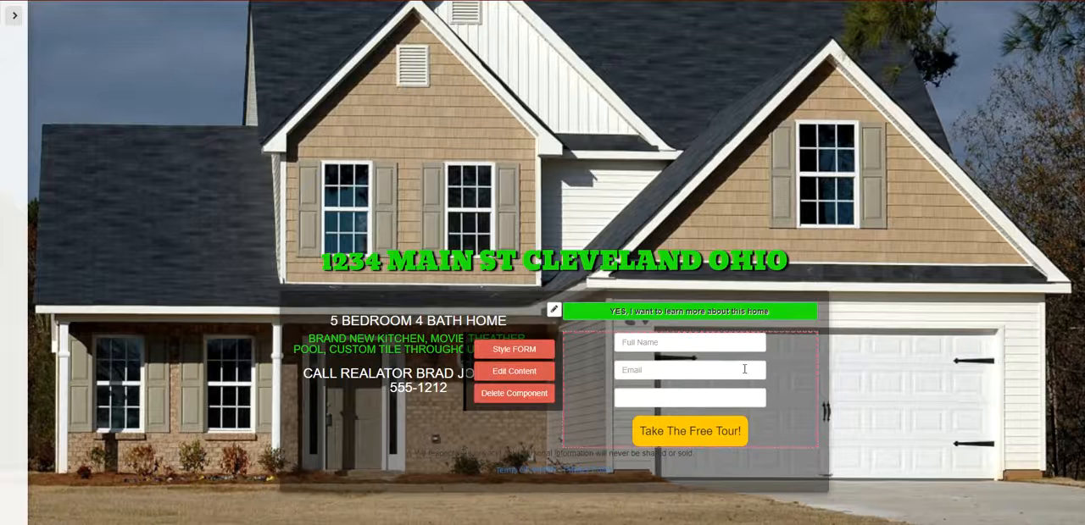
pyautogui.moveTo(722, 428)
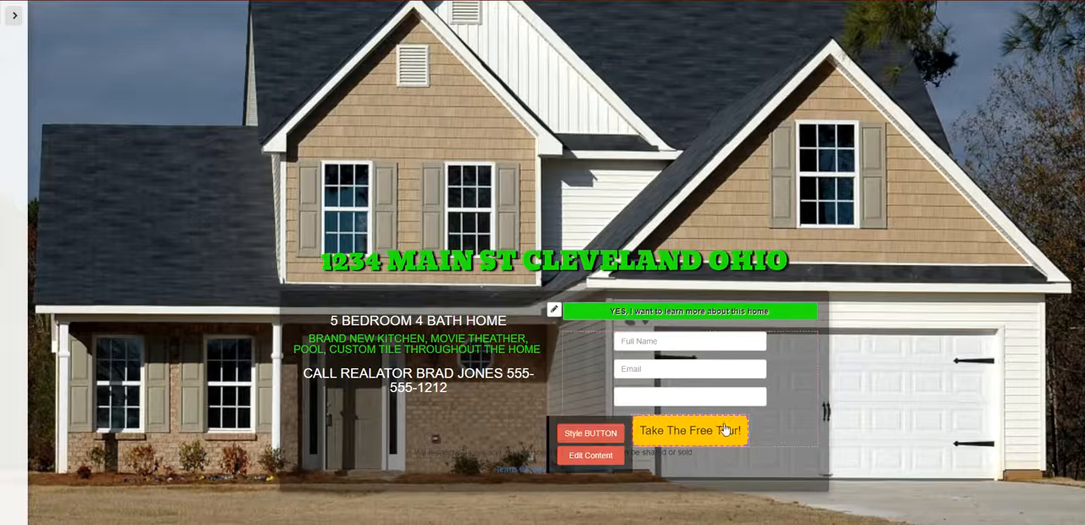
pyautogui.click(617, 435)
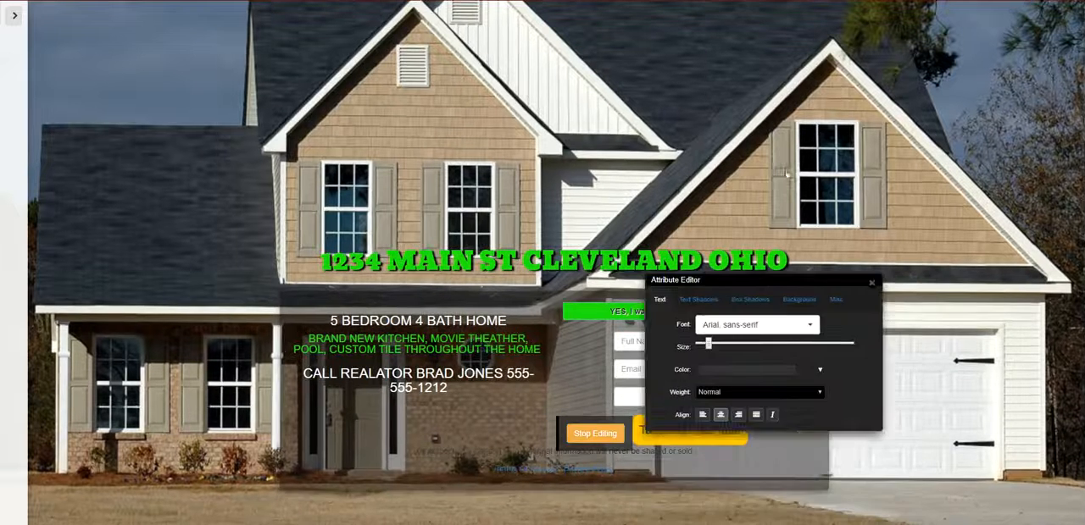
pyautogui.click(820, 158)
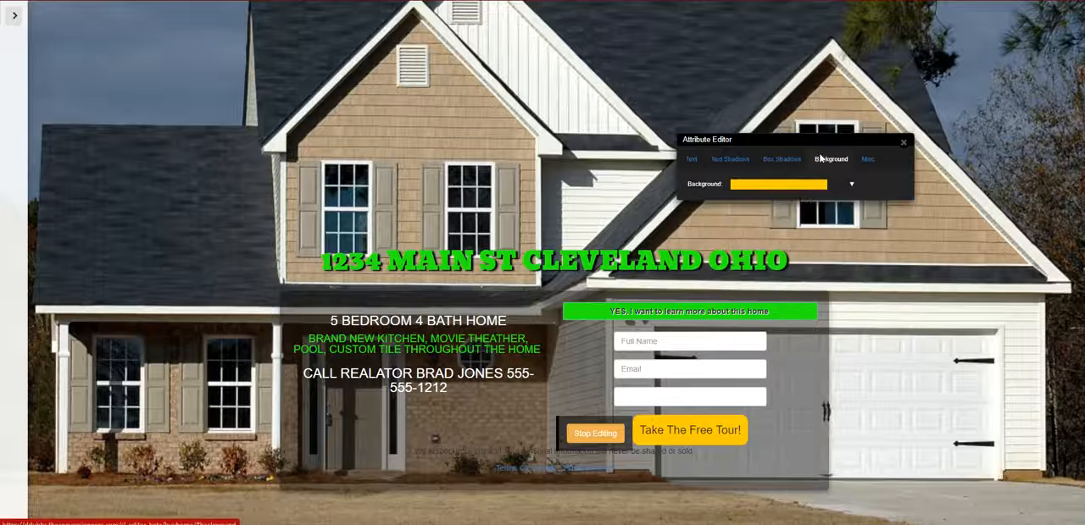
pyautogui.click(802, 184)
pyautogui.moveTo(763, 302); pyautogui.dragTo(744, 303)
pyautogui.hotkey('ctrl', 'v')
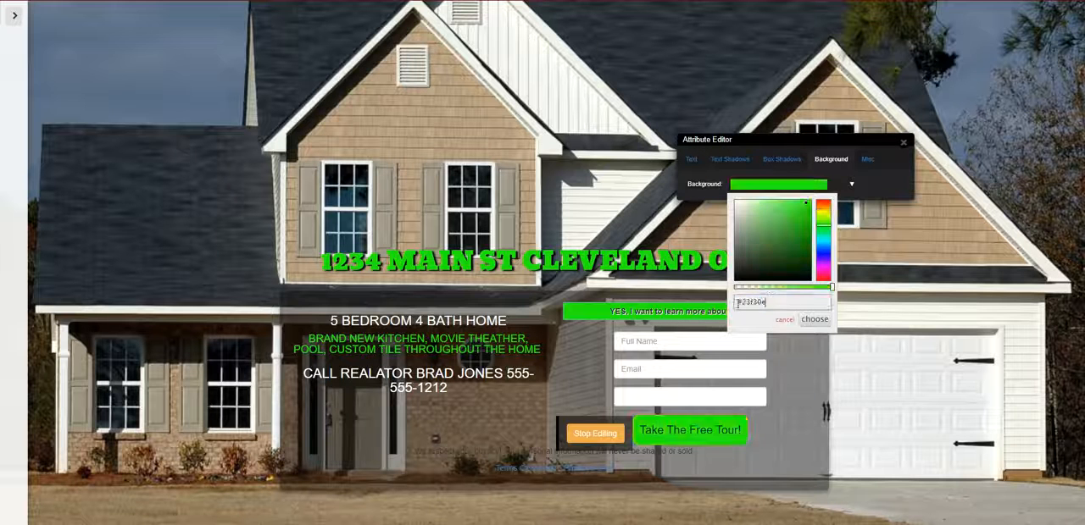
pyautogui.click(818, 321)
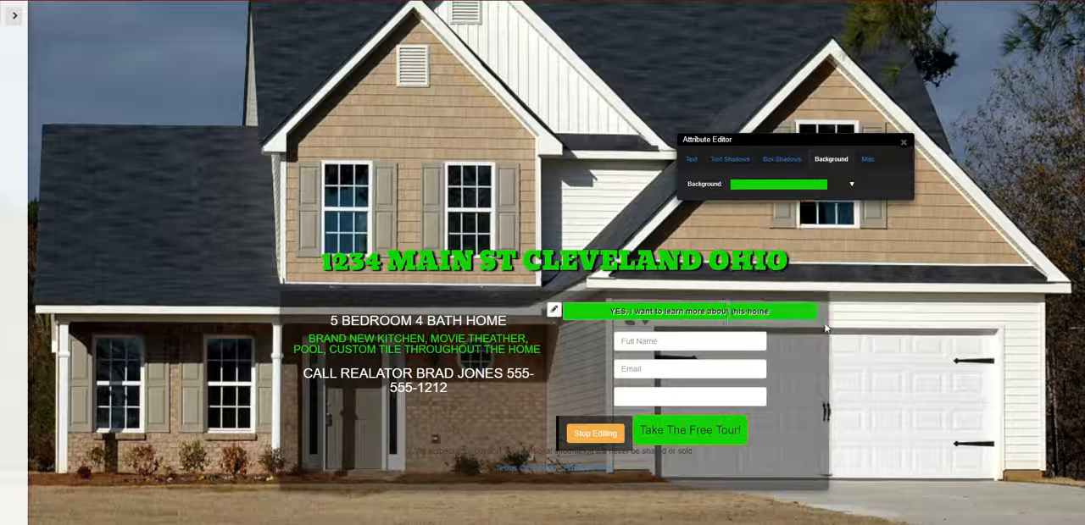
pyautogui.click(903, 142)
# - Replace the "Take The Free Tour!" button text with "GET INFO" and finish editing it
pyautogui.moveTo(665, 432)
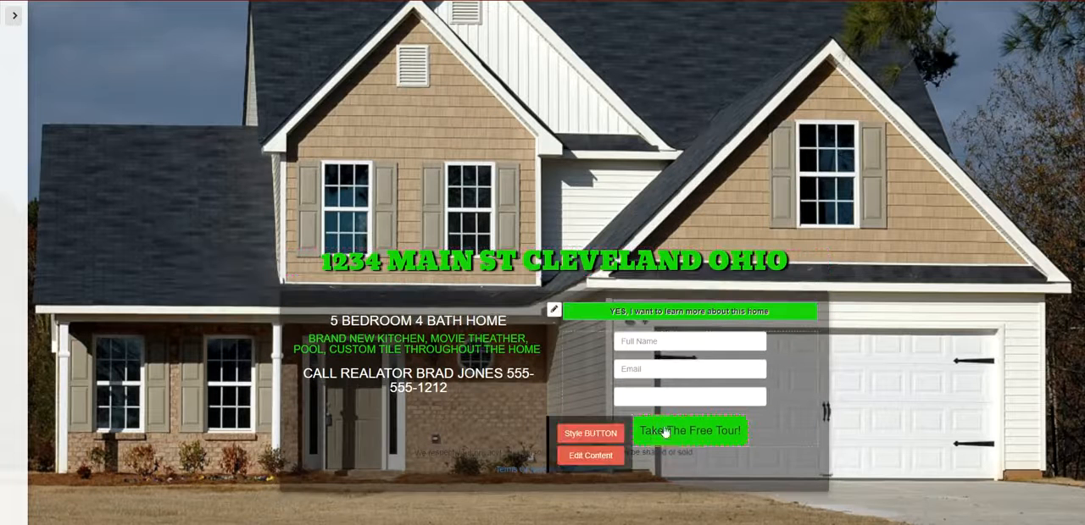
pyautogui.click(590, 456)
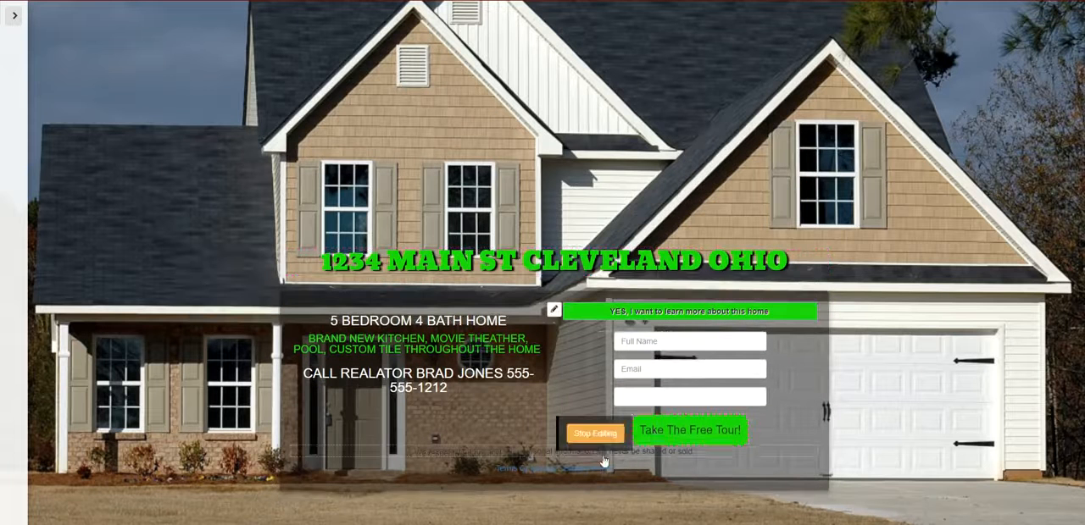
pyautogui.click(731, 437)
pyautogui.press('BackSpace')
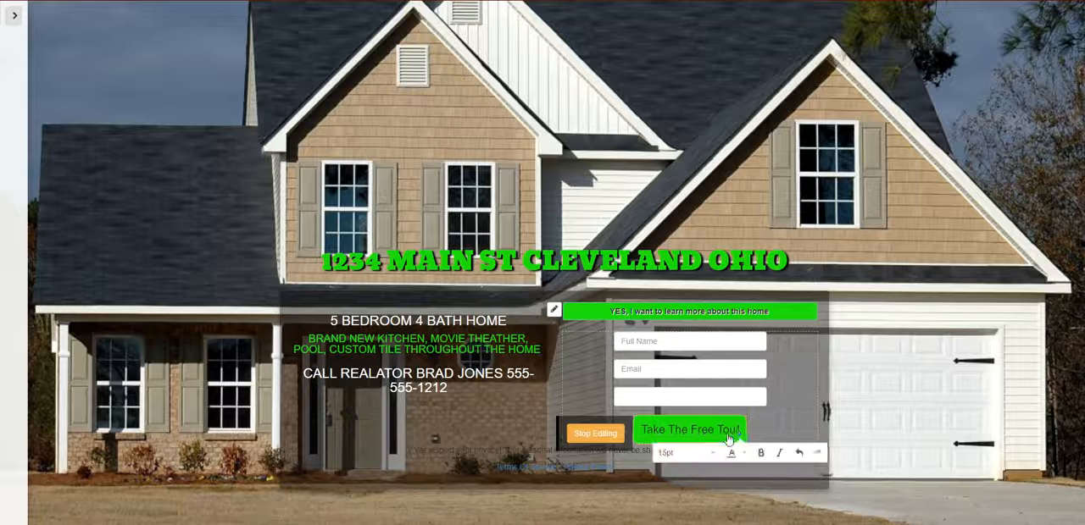
pyautogui.press('BackSpace')
pyautogui.press('BackSpace')
pyautogui.press('BackSpace')
pyautogui.press('BackSpace')
pyautogui.press('BackSpace')
pyautogui.press('BackSpace')
pyautogui.press('BackSpace')
pyautogui.press('BackSpace')
pyautogui.press('BackSpace')
pyautogui.press('BackSpace')
pyautogui.press('BackSpace')
pyautogui.press('BackSpace')
pyautogui.press('BackSpace')
pyautogui.press('BackSpace')
pyautogui.press('BackSpace')
pyautogui.press('BackSpace')
pyautogui.press('BackSpace')
pyautogui.press('BackSpace')
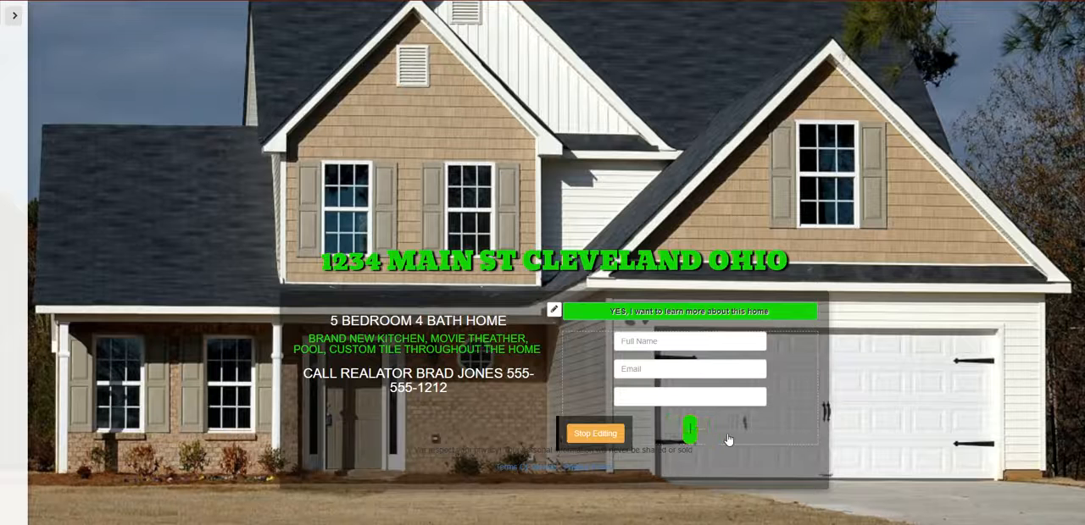
pyautogui.write('GET INFO')
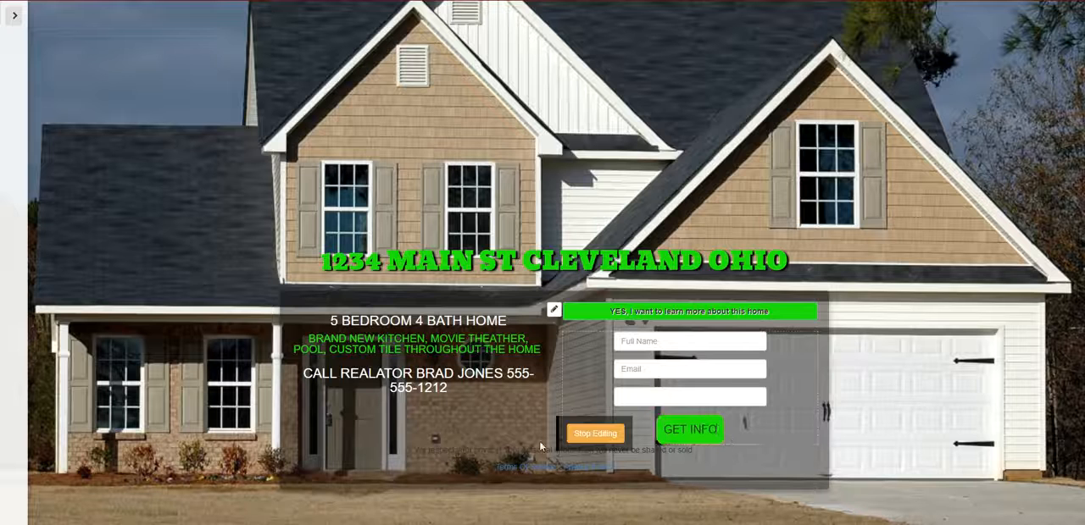
pyautogui.click(595, 433)
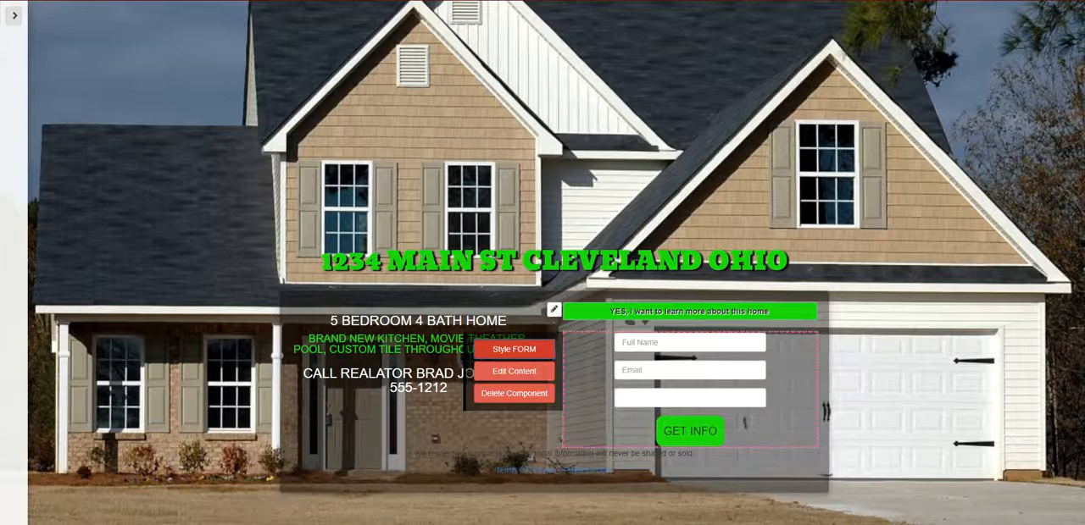
pyautogui.click(922, 350)
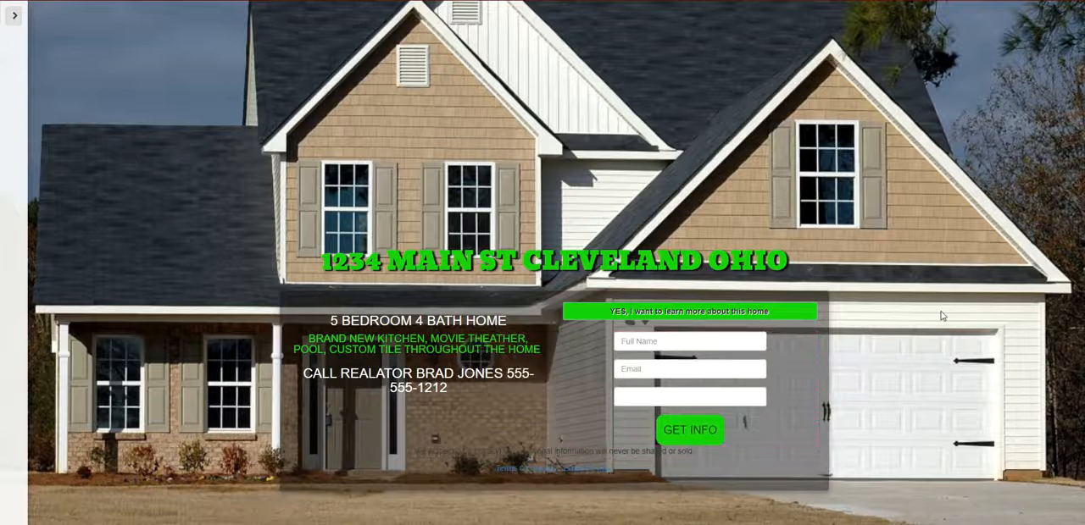
# - Reduce the text size of the "GET INFO" button slightly and close its style editor
pyautogui.moveTo(682, 430)
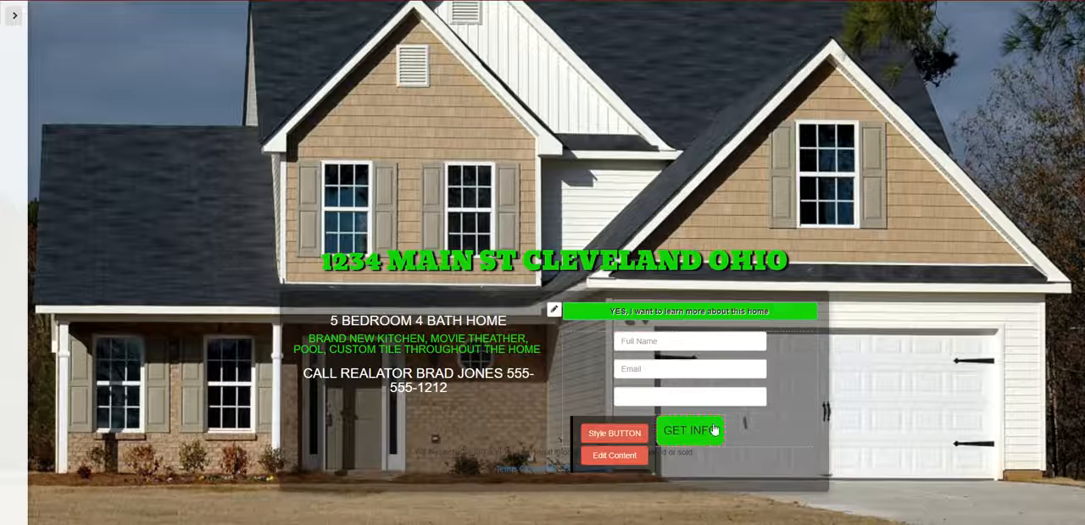
pyautogui.click(615, 433)
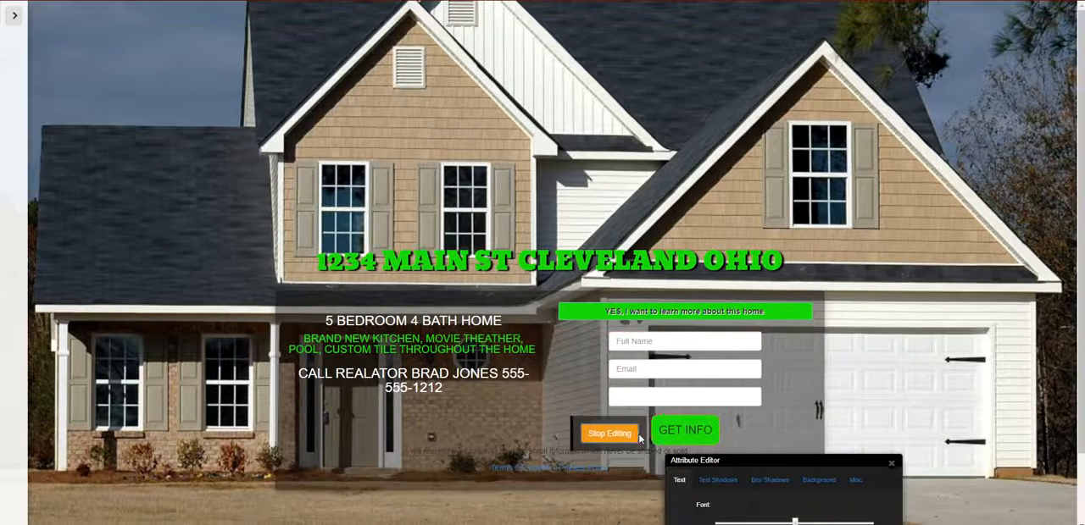
pyautogui.moveTo(734, 458); pyautogui.dragTo(274, 208)
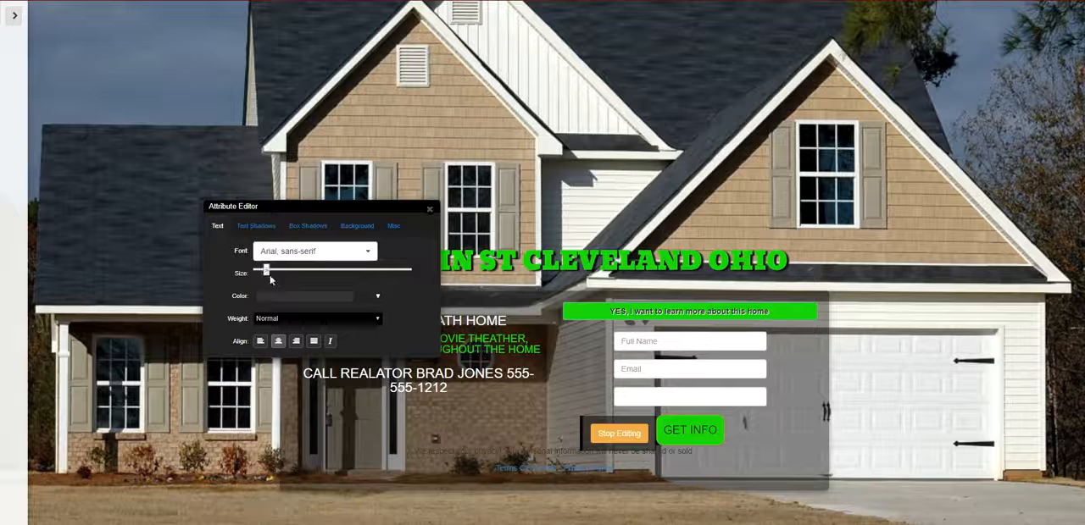
pyautogui.moveTo(263, 272); pyautogui.dragTo(261, 272)
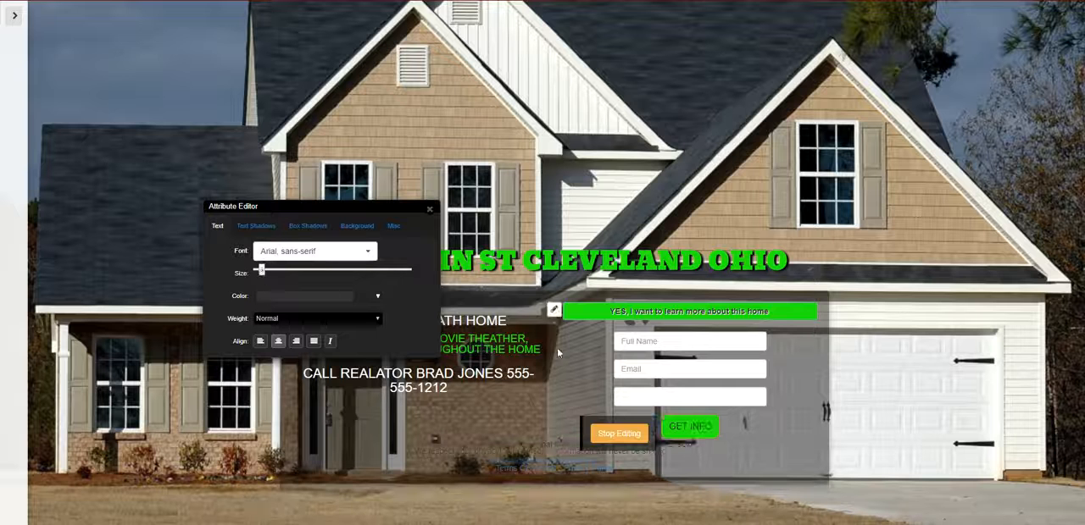
pyautogui.click(429, 211)
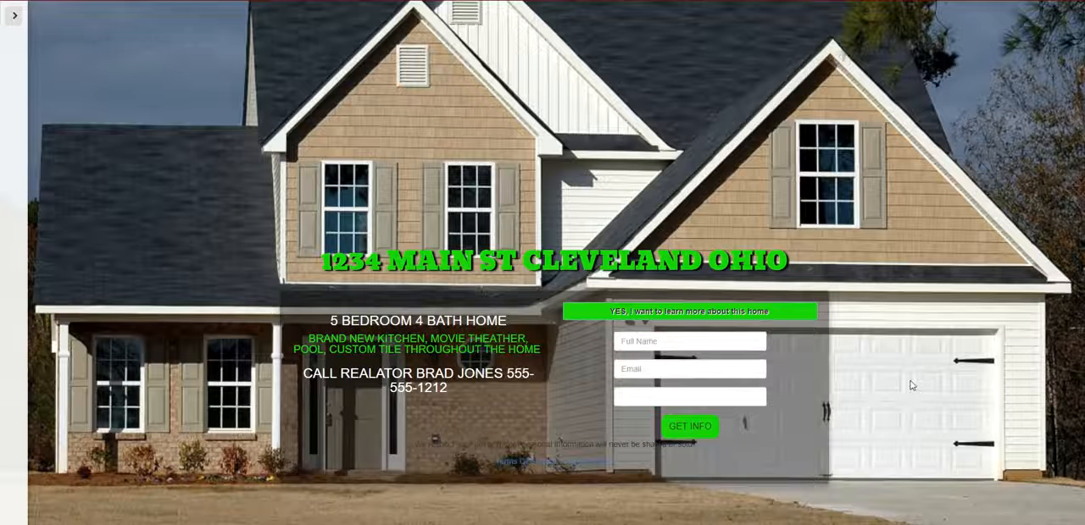
# - Darken the content box behind the property text and form by setting its background opacity to 0.66
pyautogui.click(555, 307)
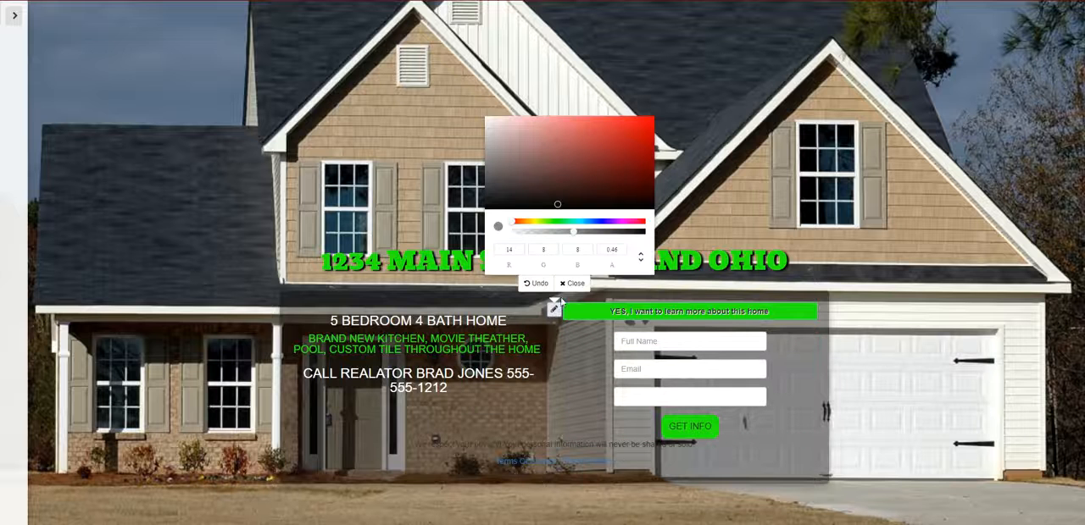
pyautogui.moveTo(578, 231); pyautogui.dragTo(602, 236)
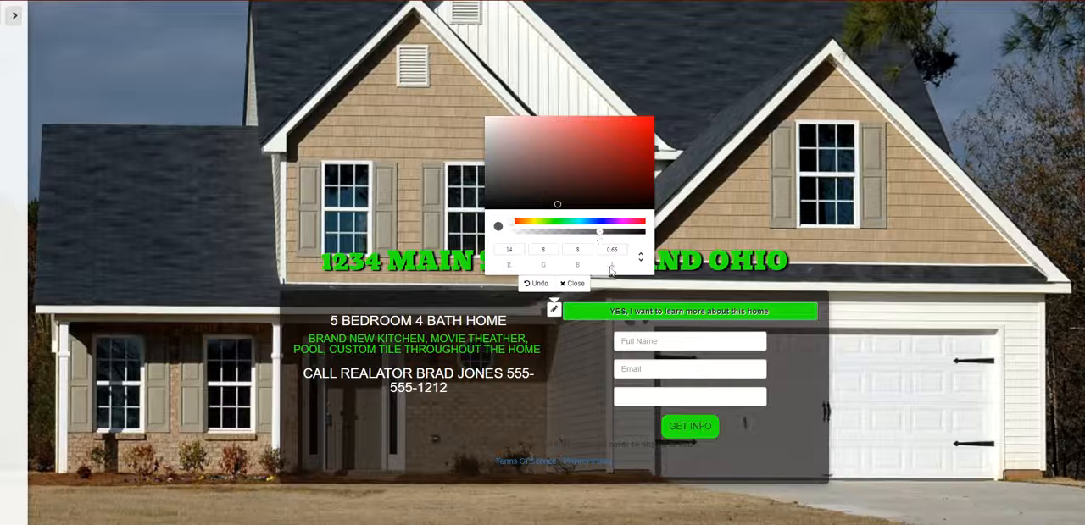
pyautogui.click(571, 283)
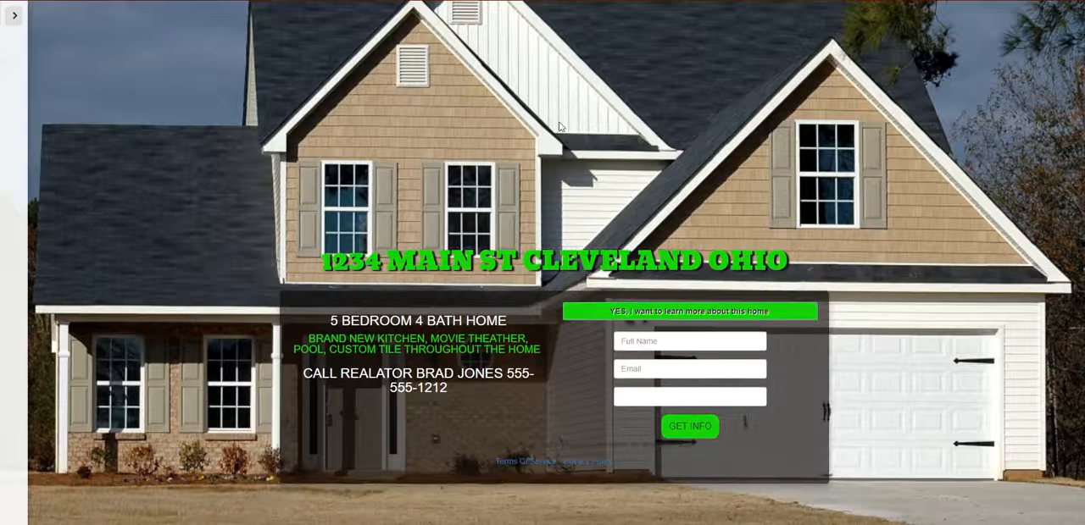
# - Replace the house background with the library picture of a man in a suit against a wooden wall, then view the page without the settings menu
pyautogui.click(19, 20)
pyautogui.click(13, 15)
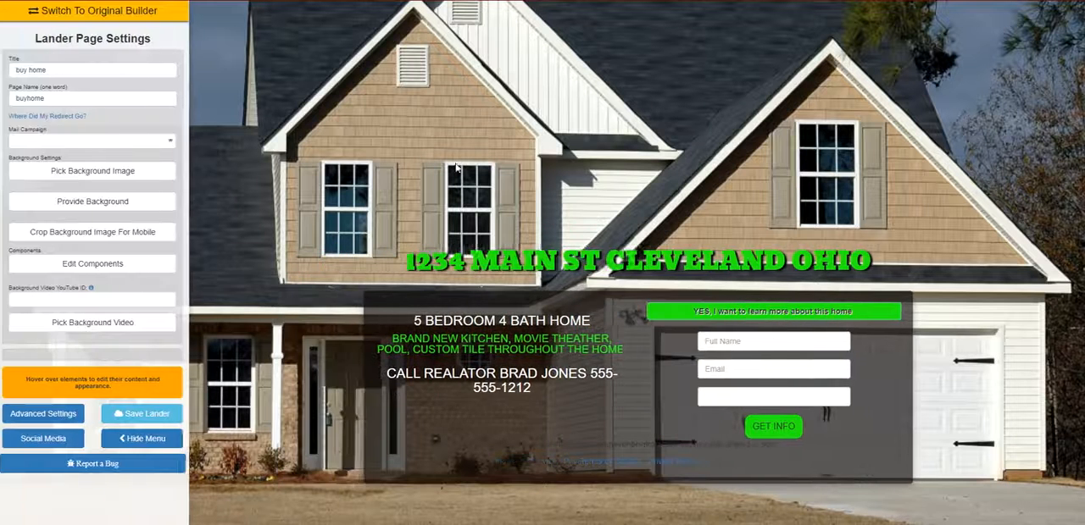
pyautogui.click(141, 178)
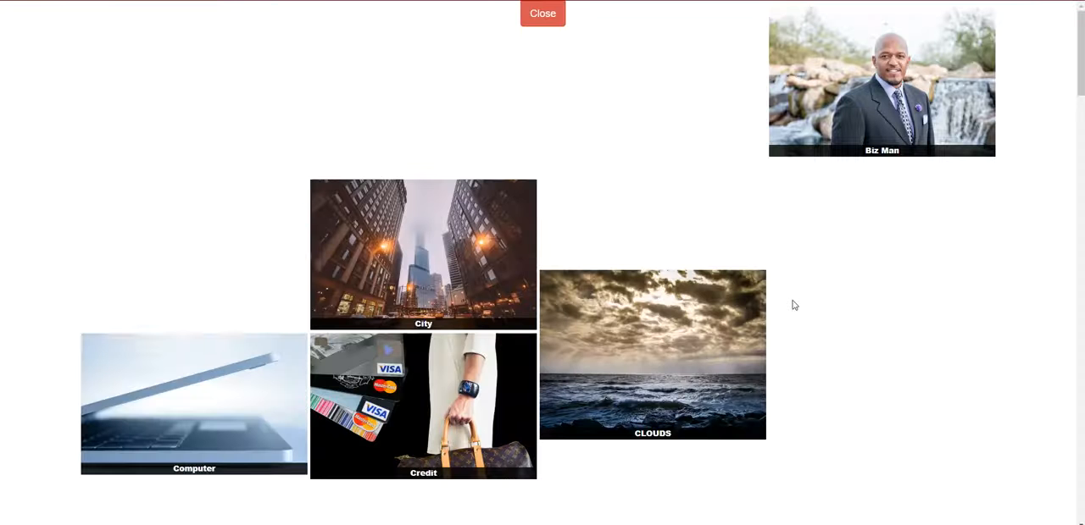
pyautogui.click(909, 124)
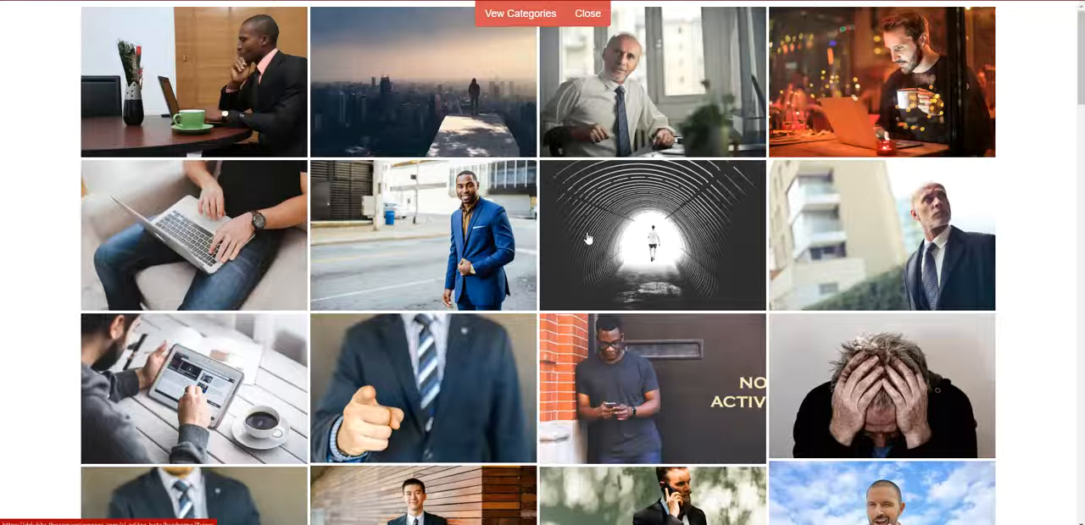
pyautogui.scroll(-3, 692, 323)
pyautogui.scroll(3, 699, 328)
pyautogui.scroll(-5, 700, 330)
pyautogui.click(494, 261)
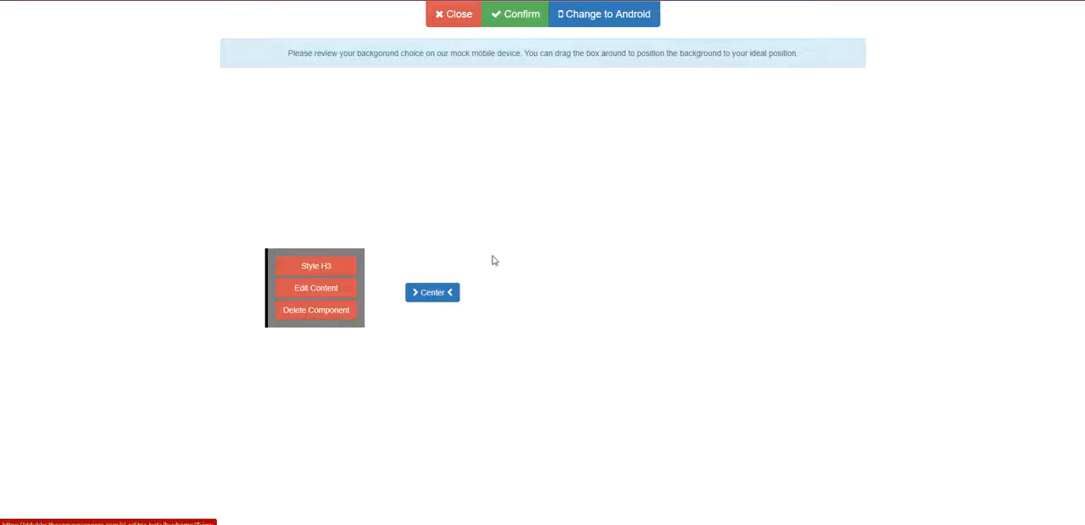
pyautogui.click(529, 21)
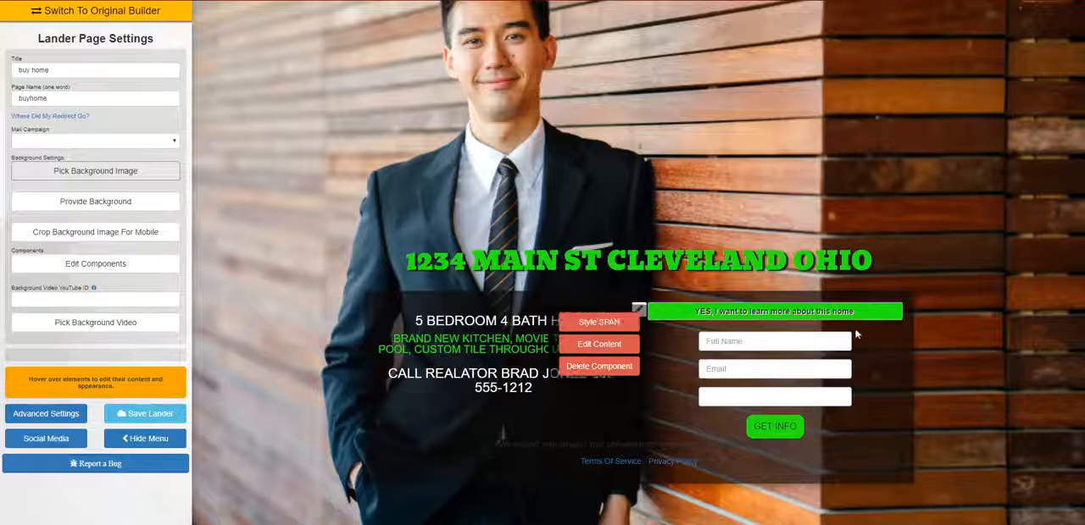
pyautogui.click(169, 436)
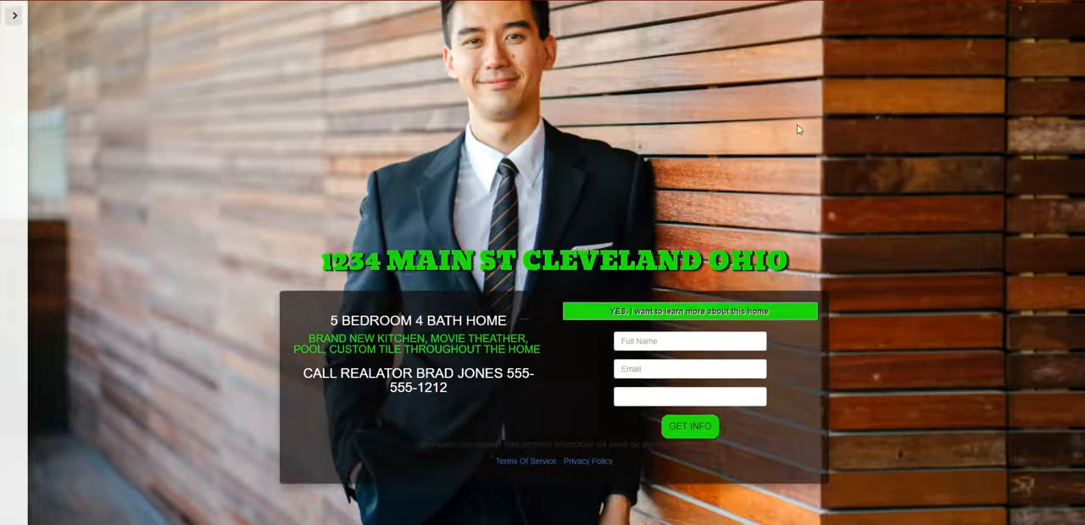
# - Replace the page background with the Emotions library picture of a woman giving two thumbs up, and view it without the settings menu
pyautogui.click(12, 18)
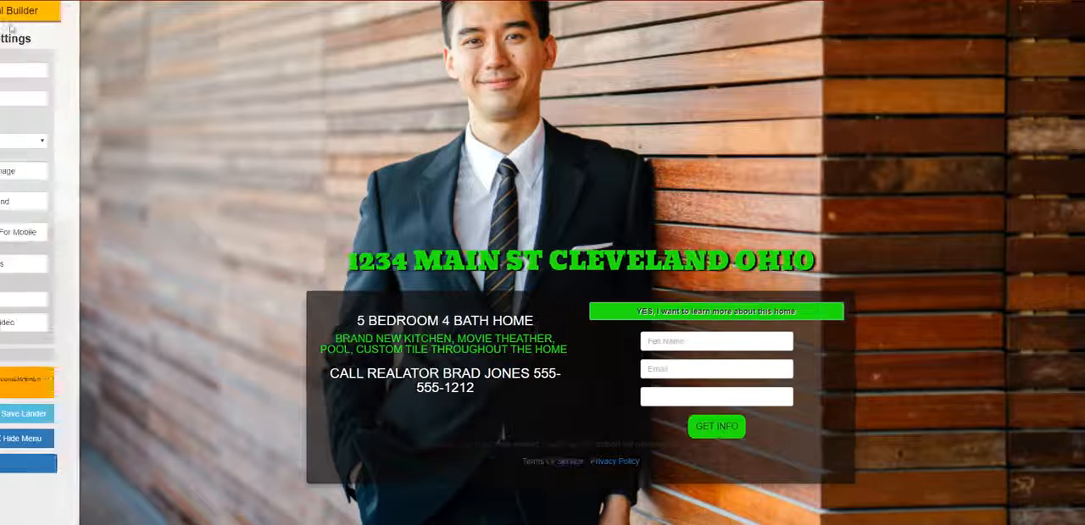
pyautogui.click(100, 171)
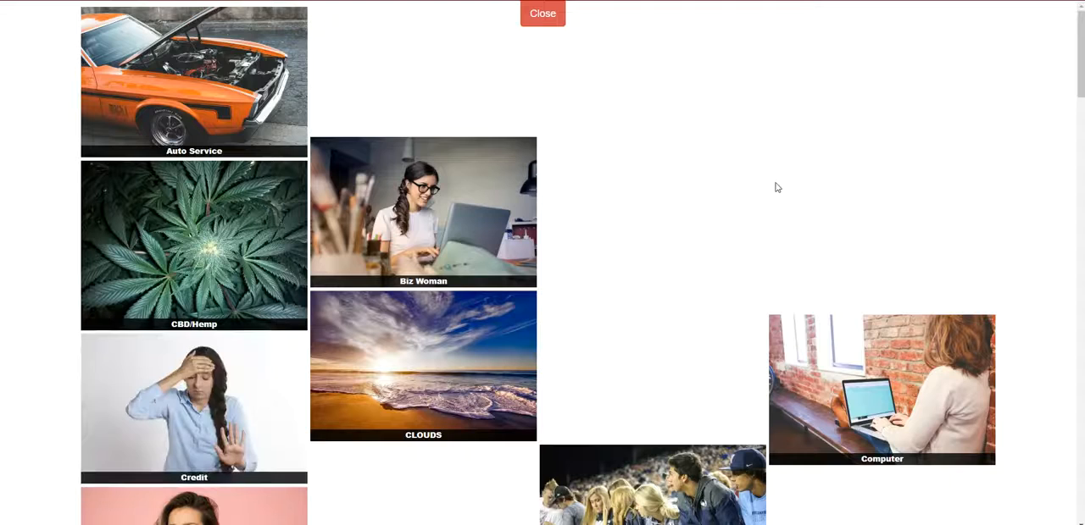
pyautogui.scroll(-2, 768, 192)
pyautogui.scroll(-5, 768, 191)
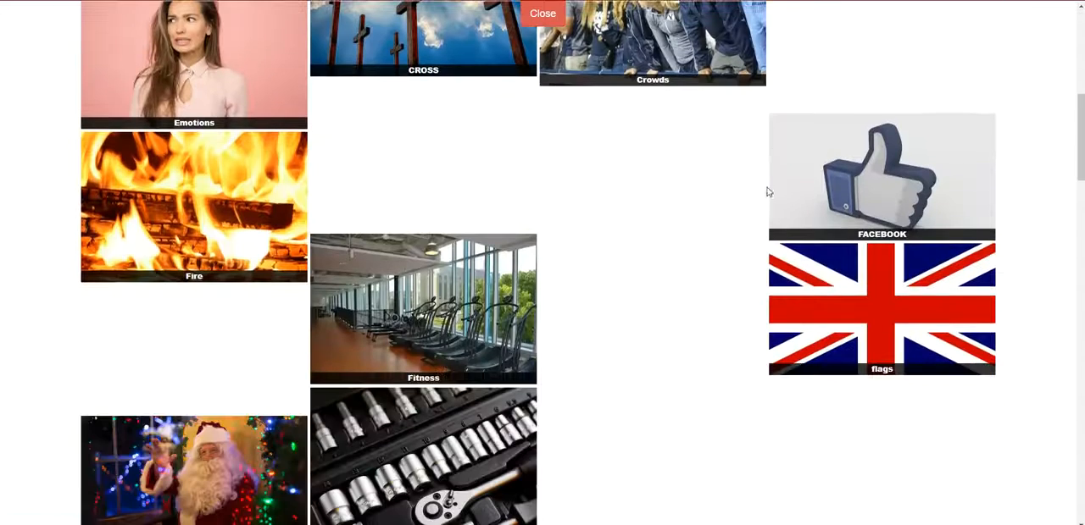
pyautogui.click(194, 70)
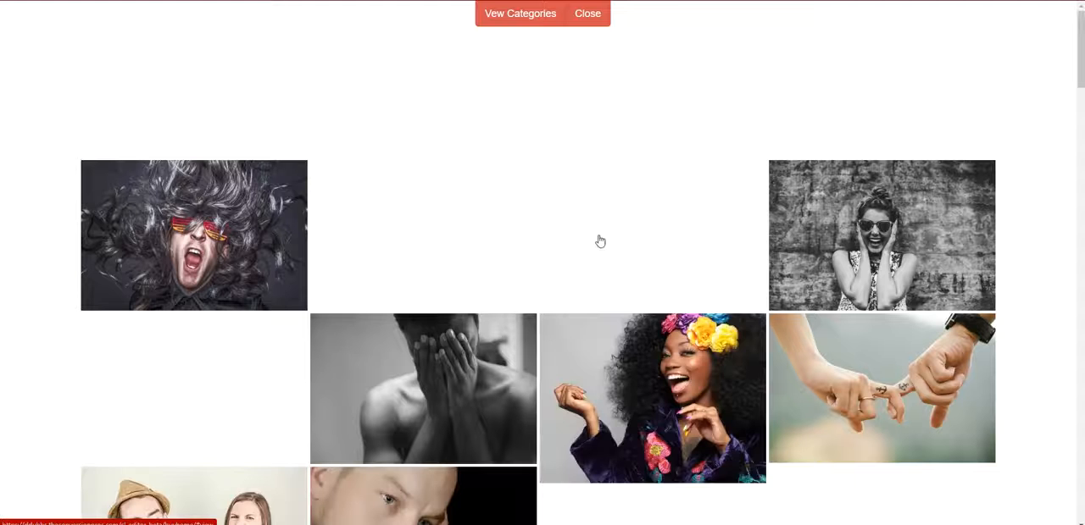
pyautogui.scroll(-1, 850, 203)
pyautogui.scroll(-5, 850, 203)
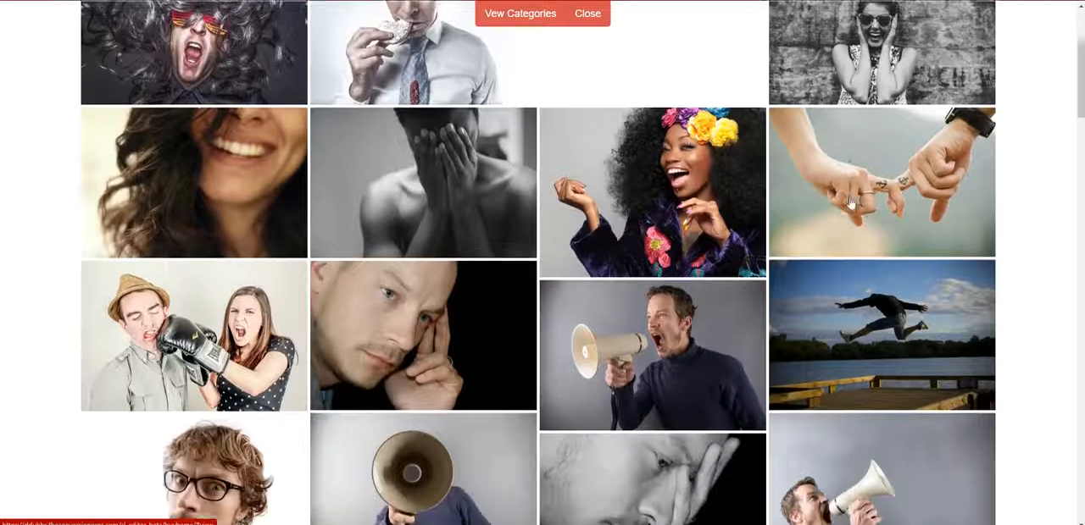
pyautogui.scroll(-3, 715, 208)
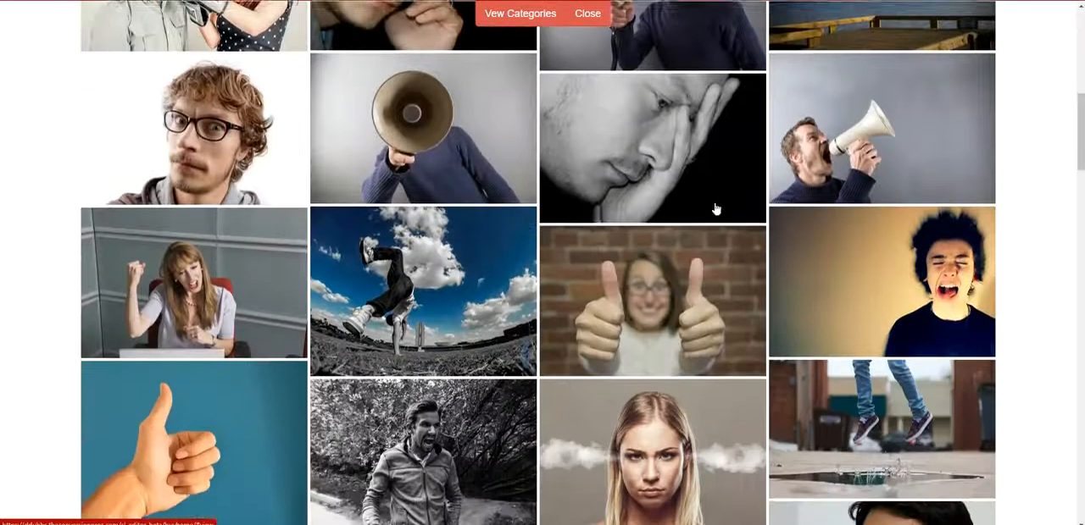
pyautogui.click(700, 211)
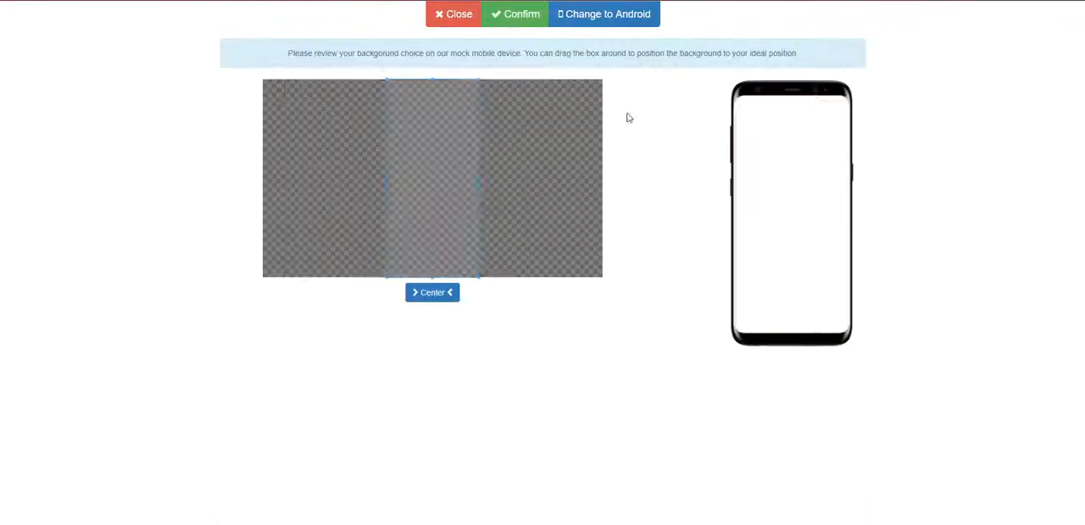
pyautogui.click(517, 15)
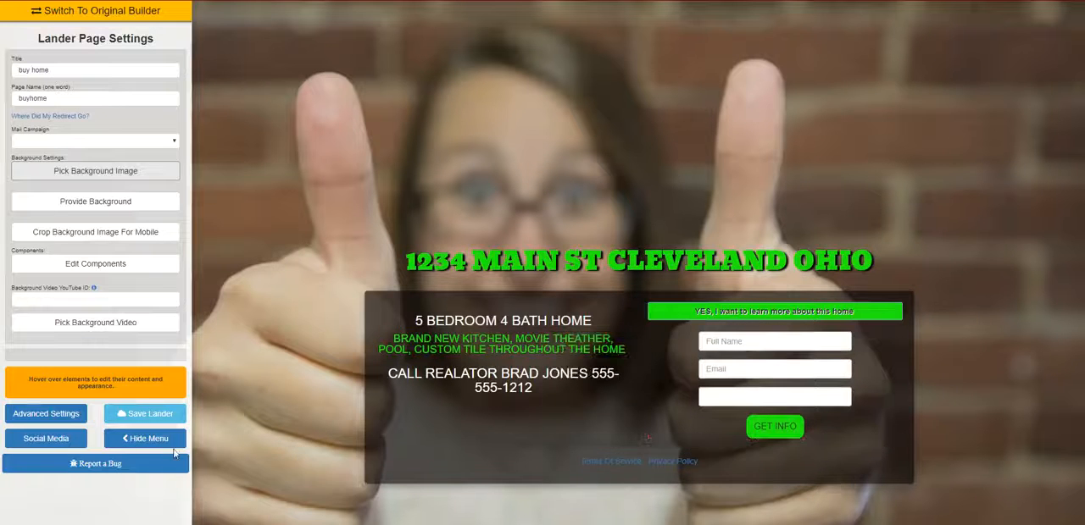
pyautogui.click(145, 438)
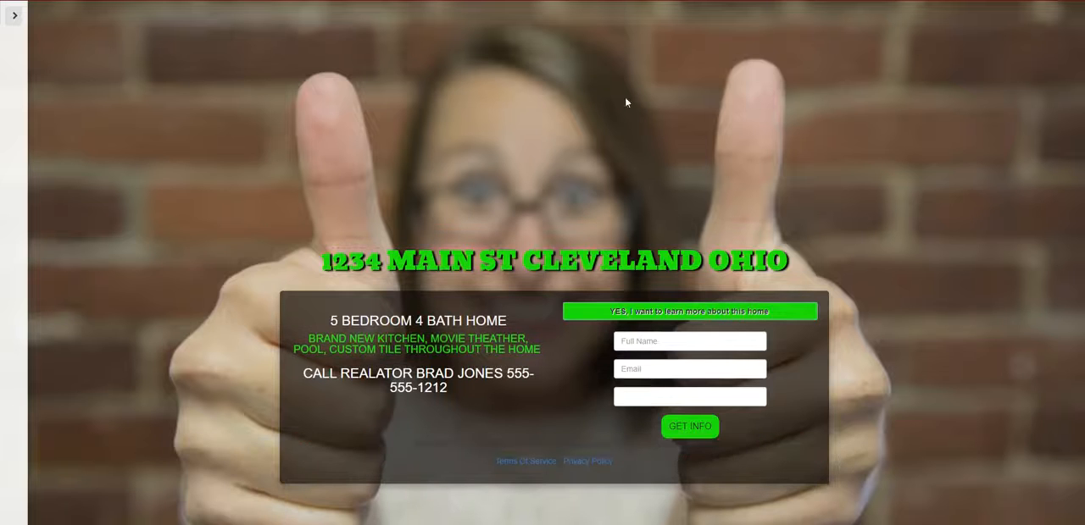
# - Bring back the settings menu and open the HOLIDAYS category of the background image library
pyautogui.click(15, 17)
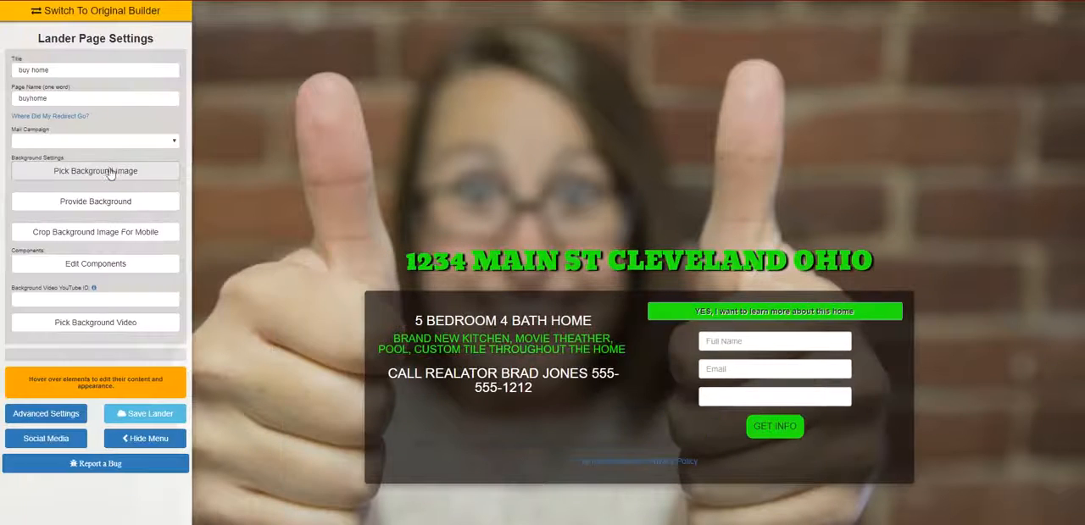
pyautogui.click(108, 170)
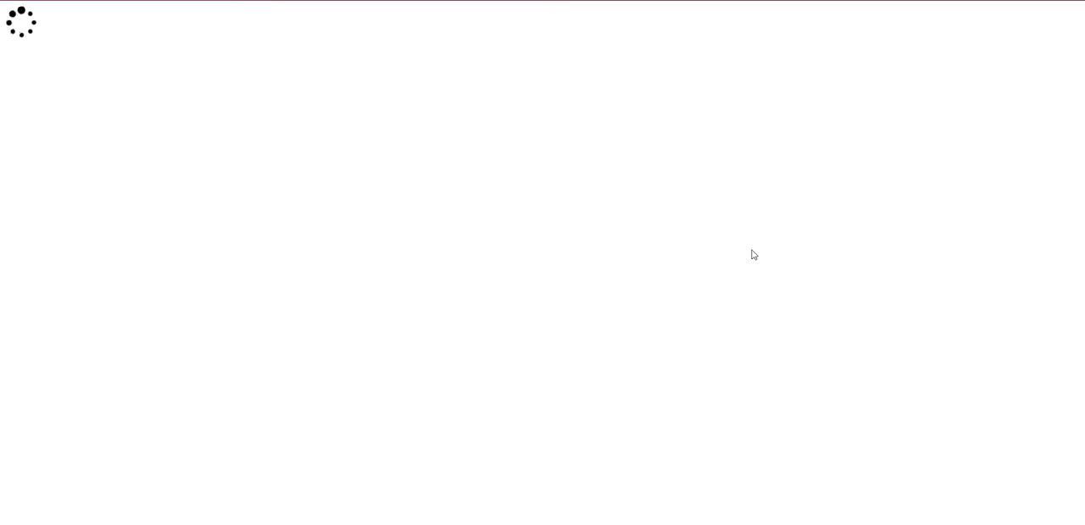
pyautogui.scroll(-5, 754, 258)
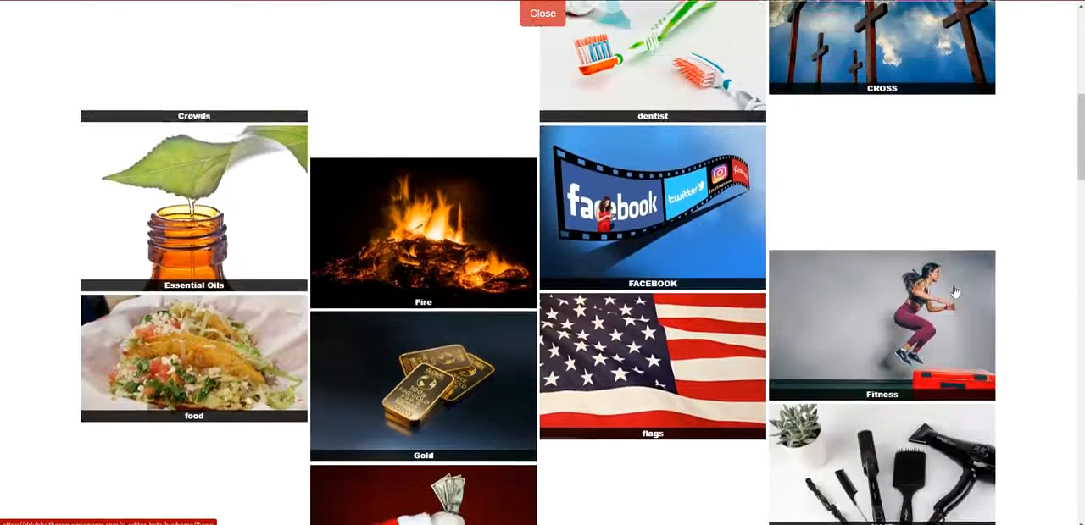
pyautogui.scroll(-3, 954, 292)
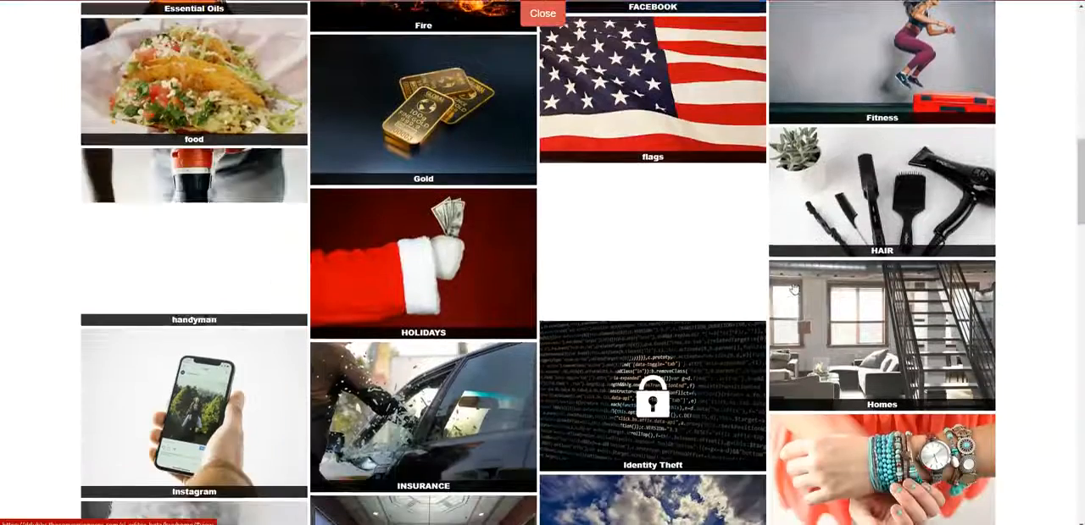
pyautogui.scroll(-2, 793, 289)
pyautogui.scroll(-4, 786, 281)
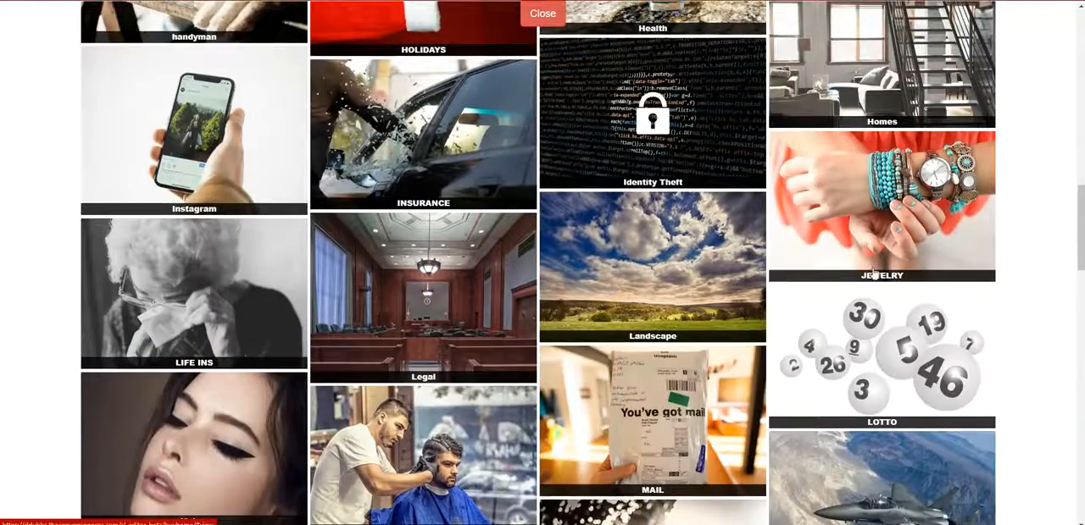
pyautogui.scroll(2, 515, 269)
pyautogui.click(416, 49)
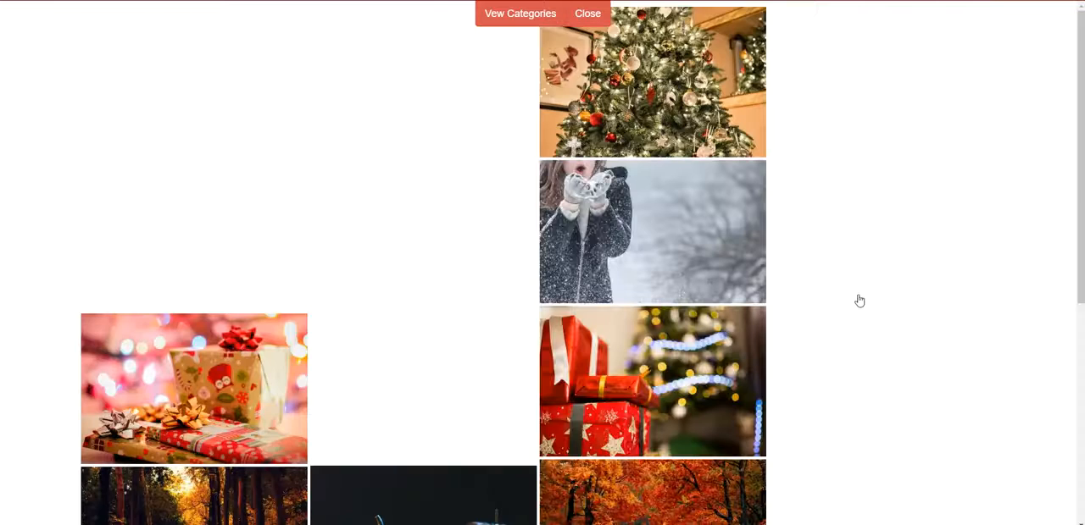
# - Set the Santa Claus picture with coloured lights as the page background and hide the settings menu
pyautogui.scroll(-2, 945, 308)
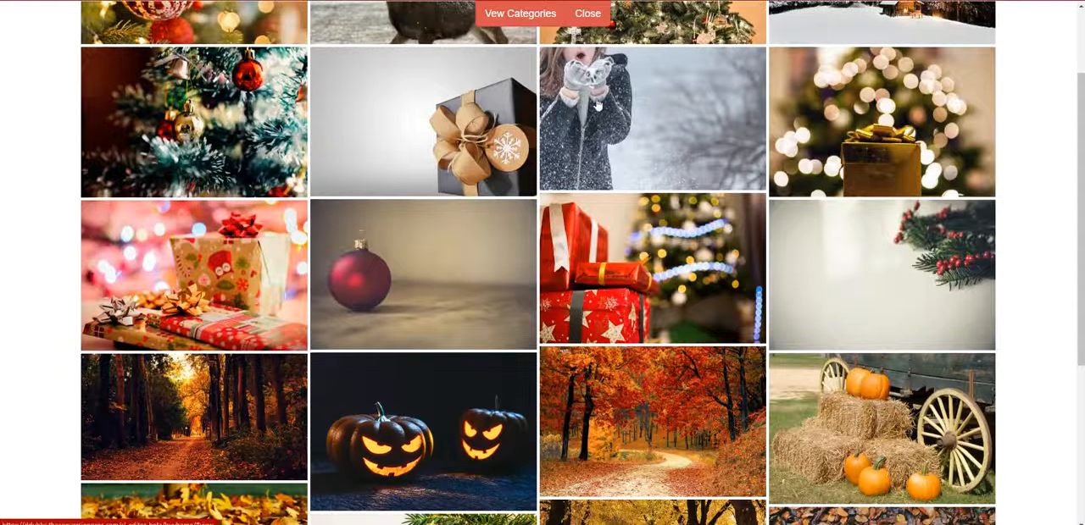
pyautogui.scroll(-5, 607, 135)
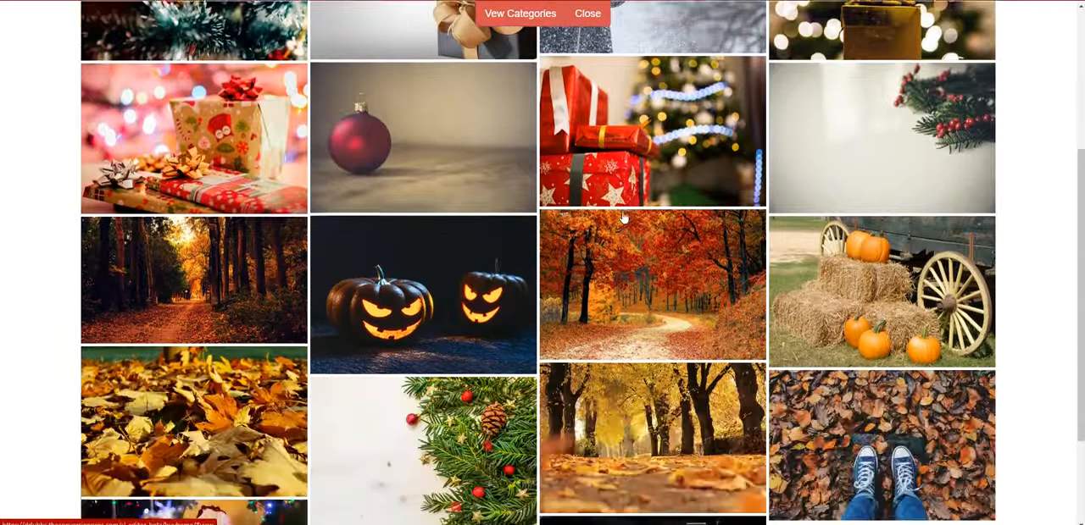
pyautogui.click(227, 396)
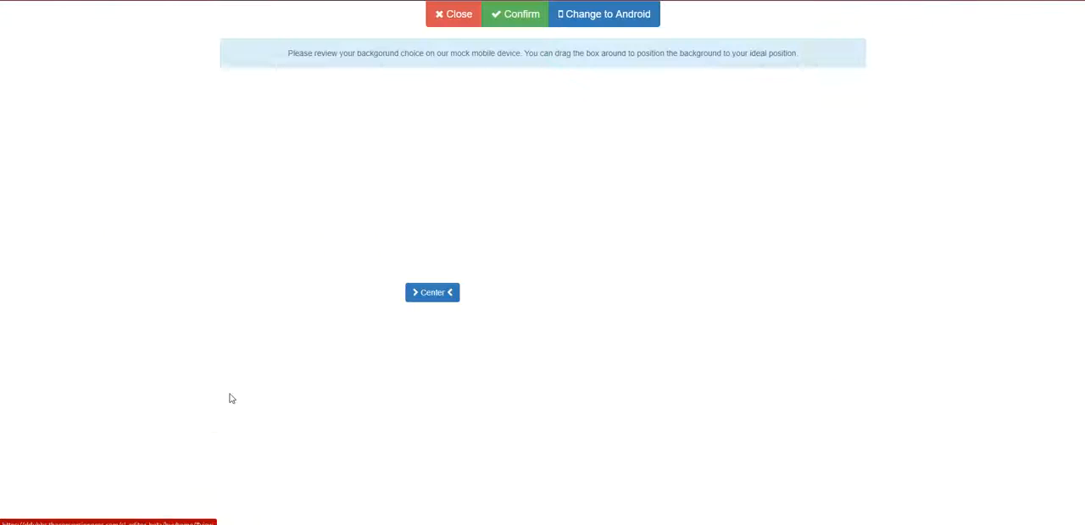
pyautogui.click(520, 20)
pyautogui.click(144, 439)
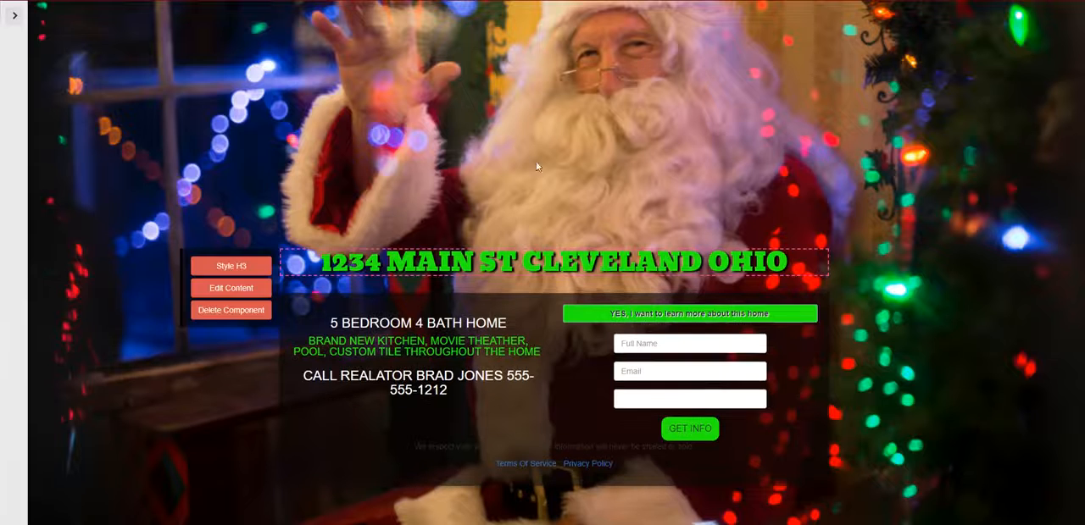
# - Return to the page template gallery and open the White Centered Box template for editing
pyautogui.click(18, 15)
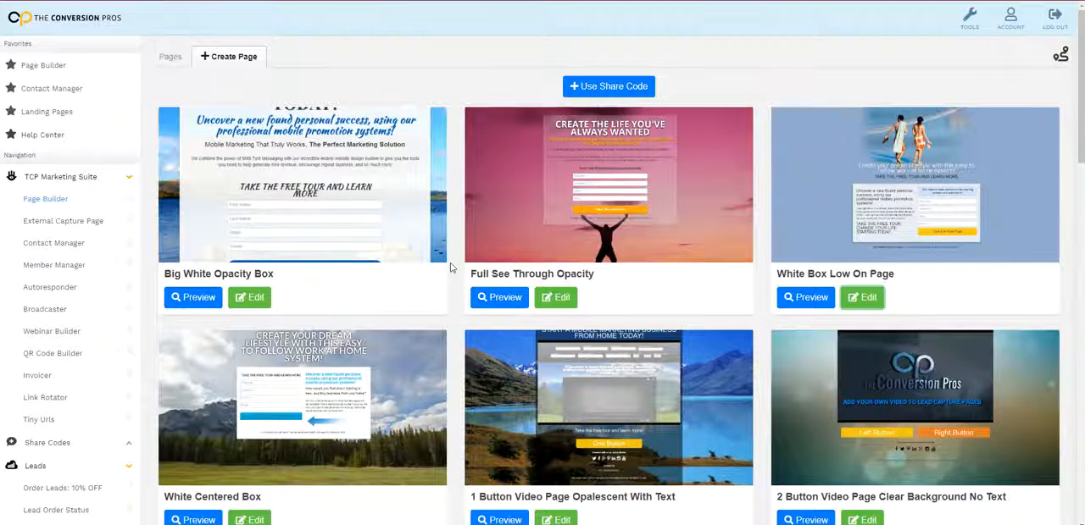
pyautogui.scroll(-2, 450, 268)
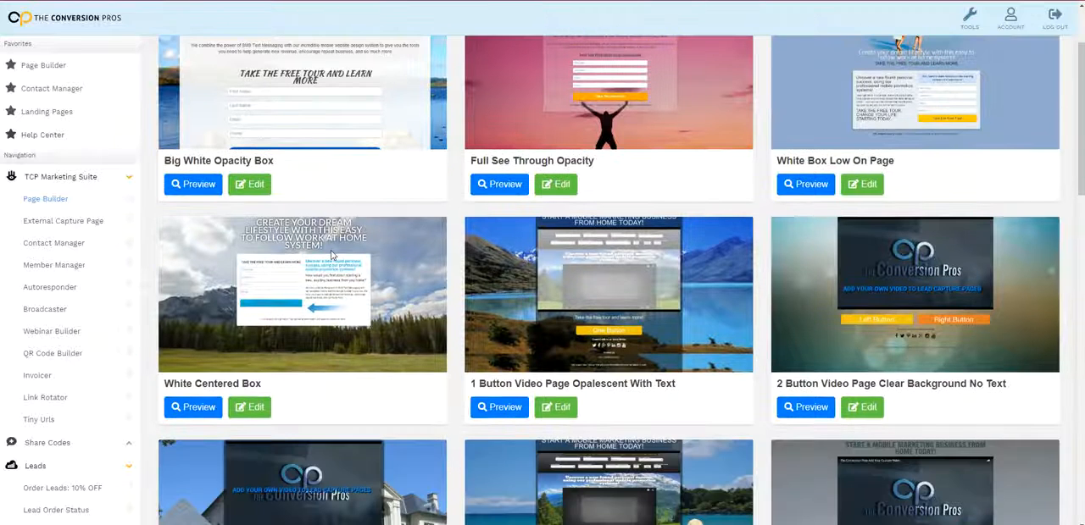
pyautogui.click(250, 407)
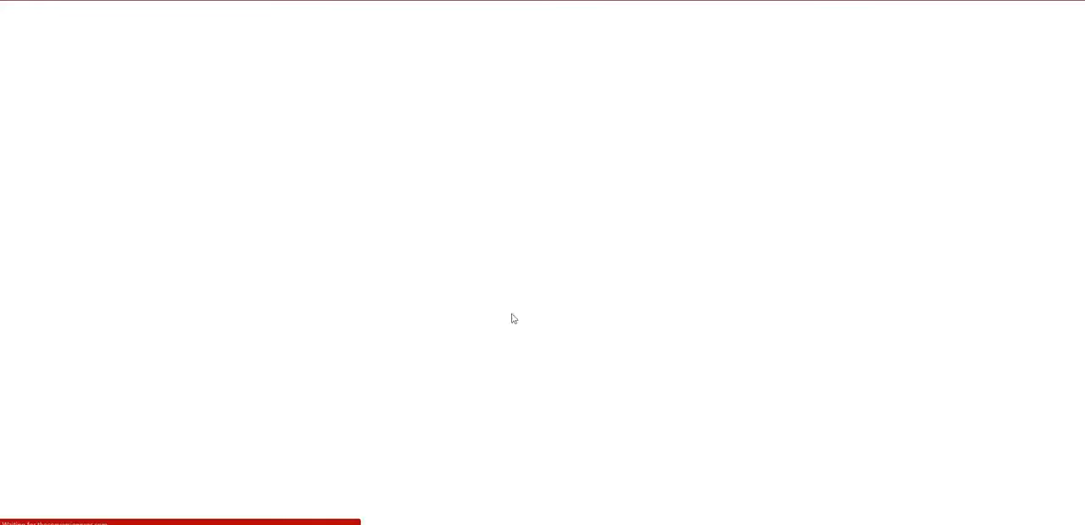
# - Delete the contact form component with its "Take The Free Tour!" button from the white box
pyautogui.moveTo(537, 263)
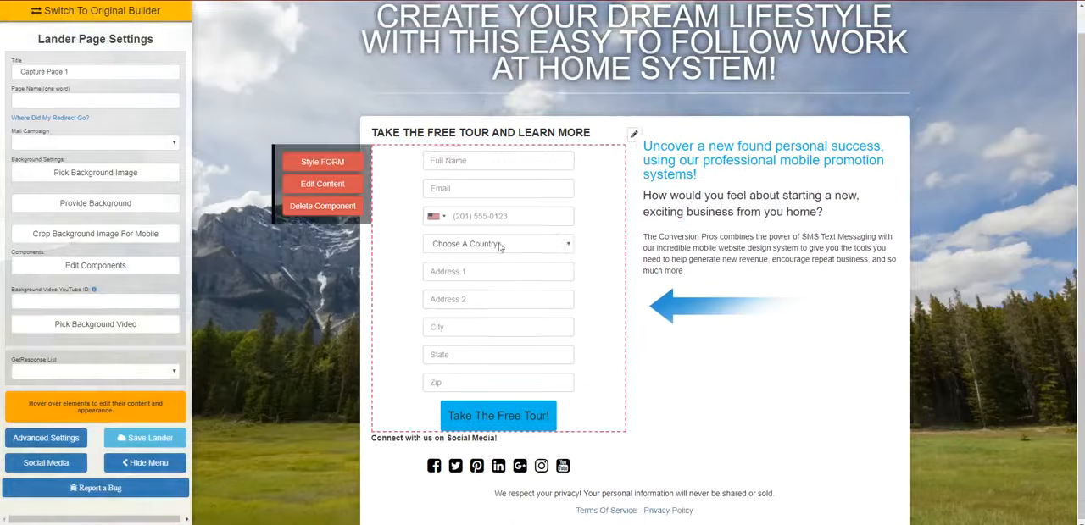
pyautogui.click(346, 213)
pyautogui.click(331, 227)
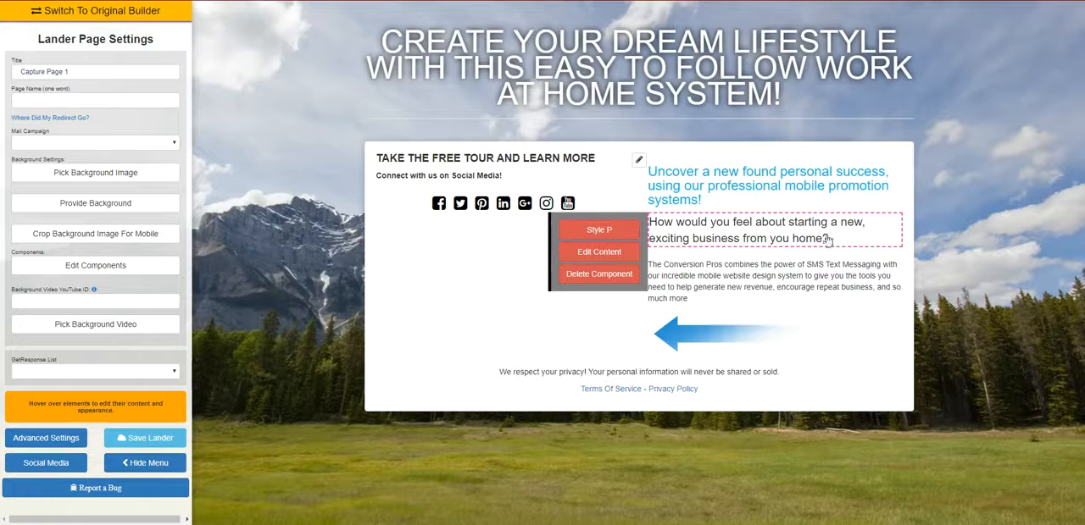
# - Recolour the white content box to near-black #0F0909, lower its opacity until the landscape shows through, and close the colour picker
pyautogui.click(638, 161)
pyautogui.click(641, 56)
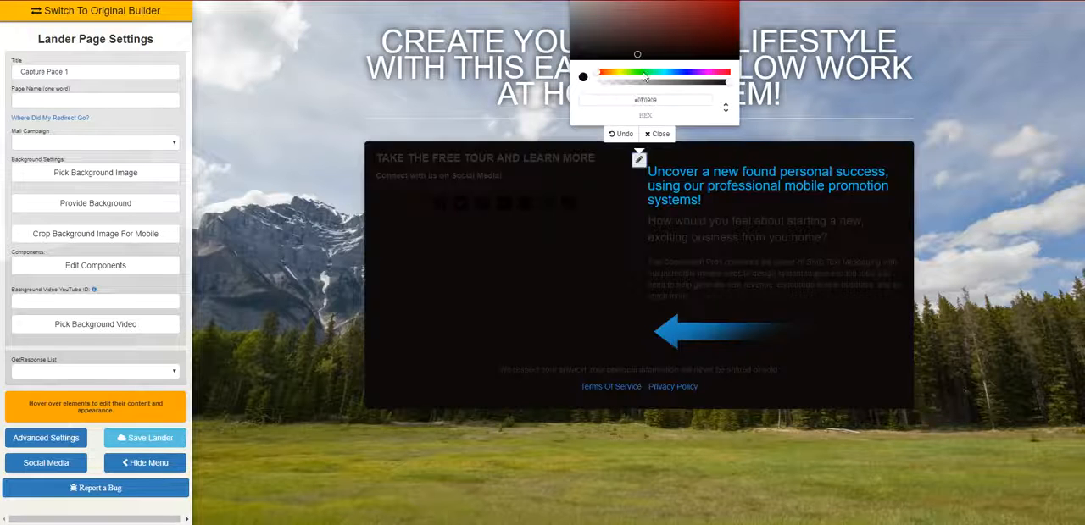
pyautogui.click(659, 135)
pyautogui.moveTo(646, 107)
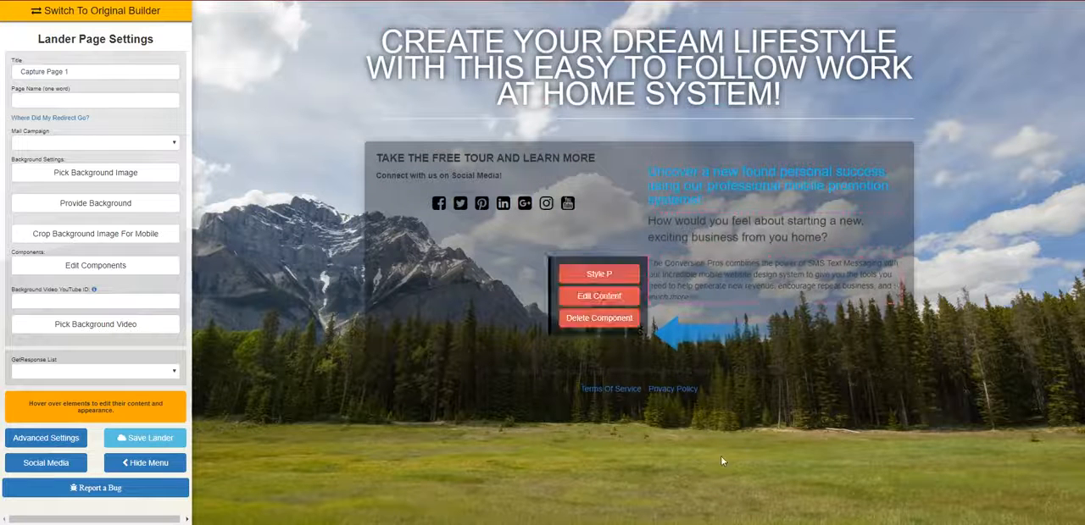
pyautogui.moveTo(598, 214)
pyautogui.moveTo(440, 53)
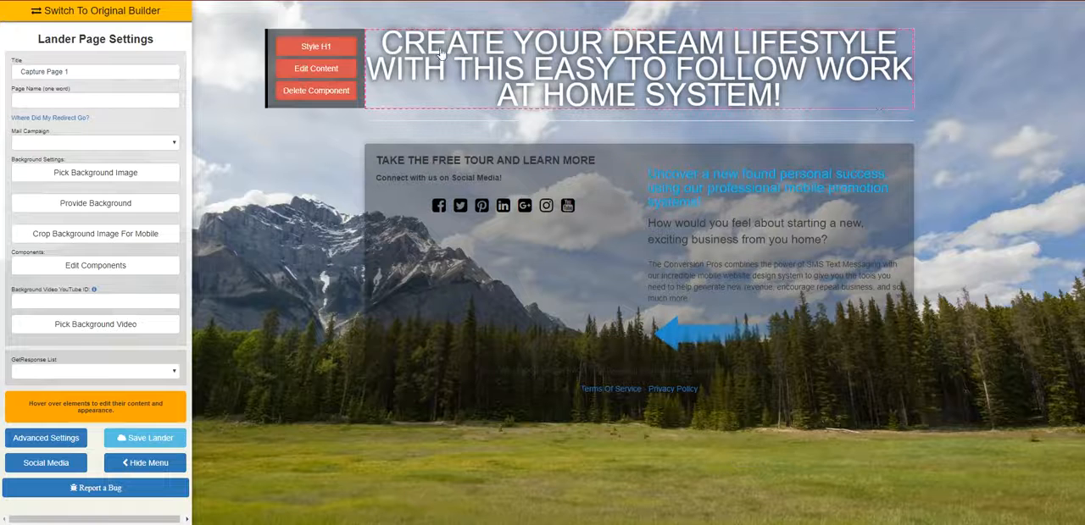
pyautogui.moveTo(882, 249)
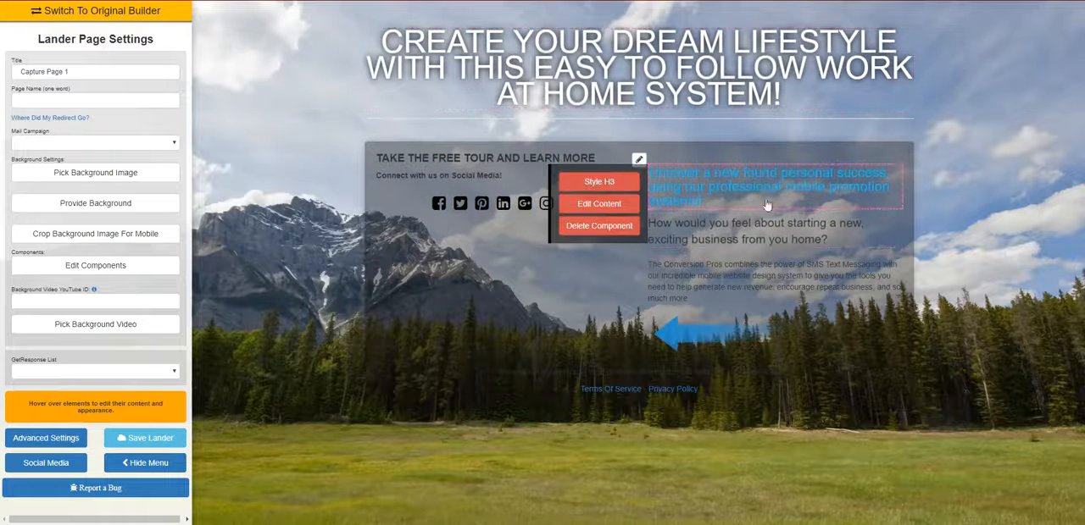
pyautogui.moveTo(889, 197)
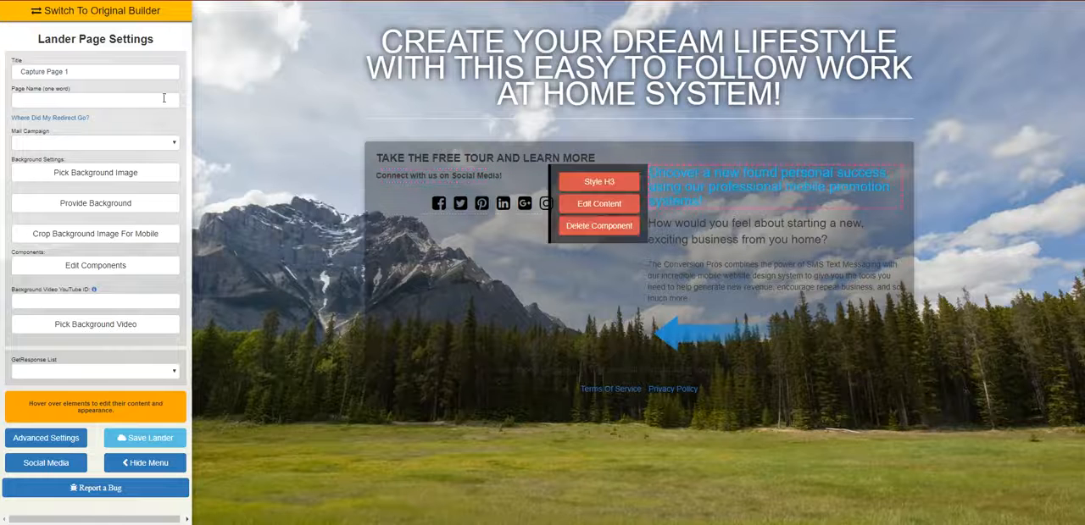